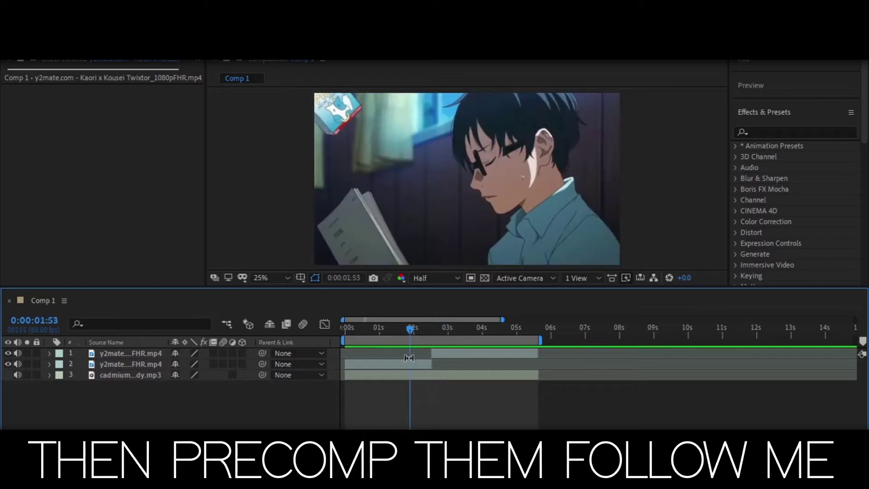
Pre-compose the first video clip on layer 2, moving all attributes into the new composition and matching its duration to the layer
left_click(408, 362)
right_click(408, 363)
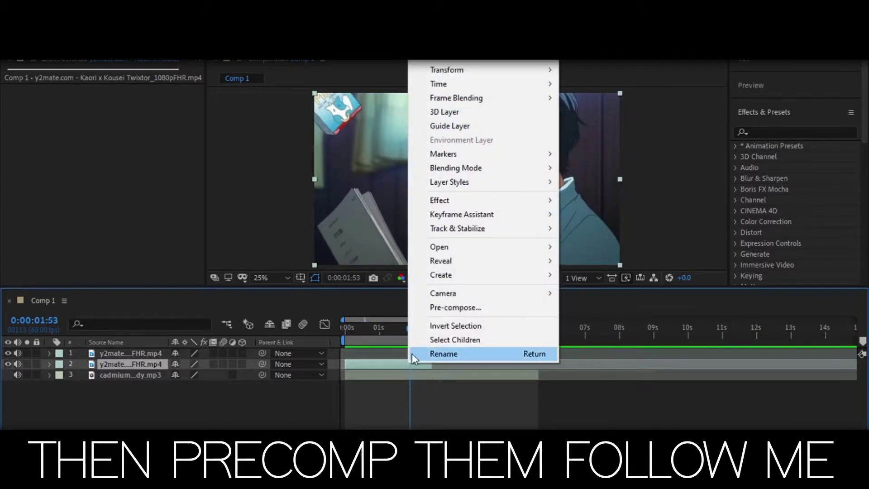
left_click(449, 311)
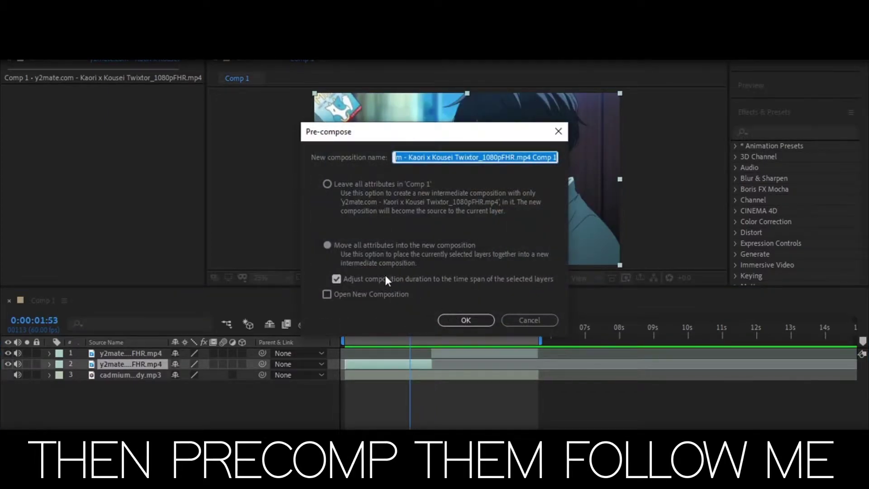
left_click(334, 245)
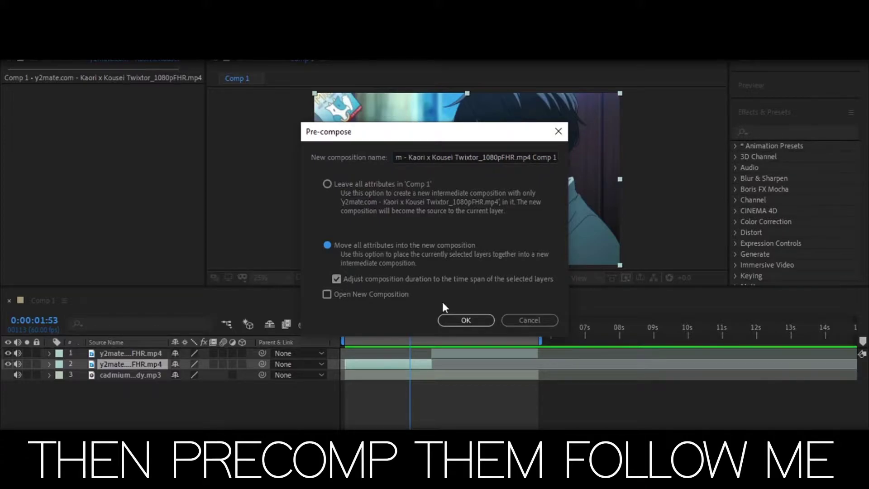
left_click(460, 319)
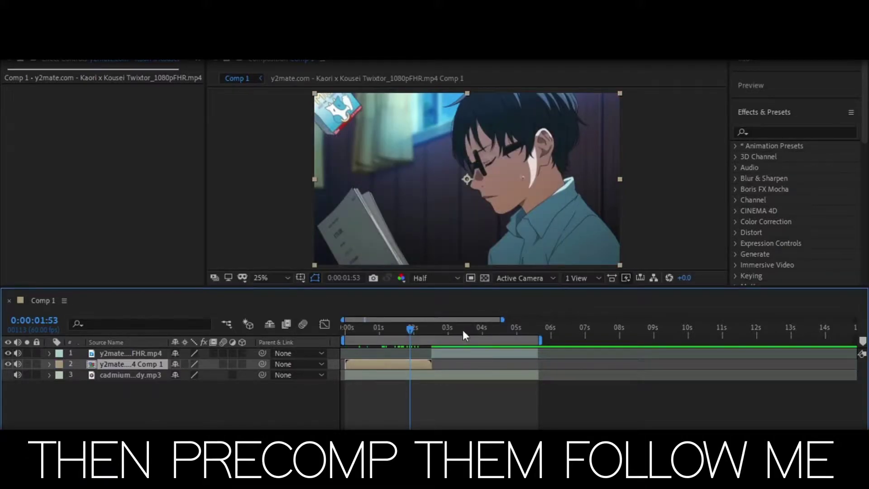
Pre-compose the second video clip on layer 1, moving all attributes into the new composition
left_click(463, 330)
left_click(454, 355)
right_click(453, 355)
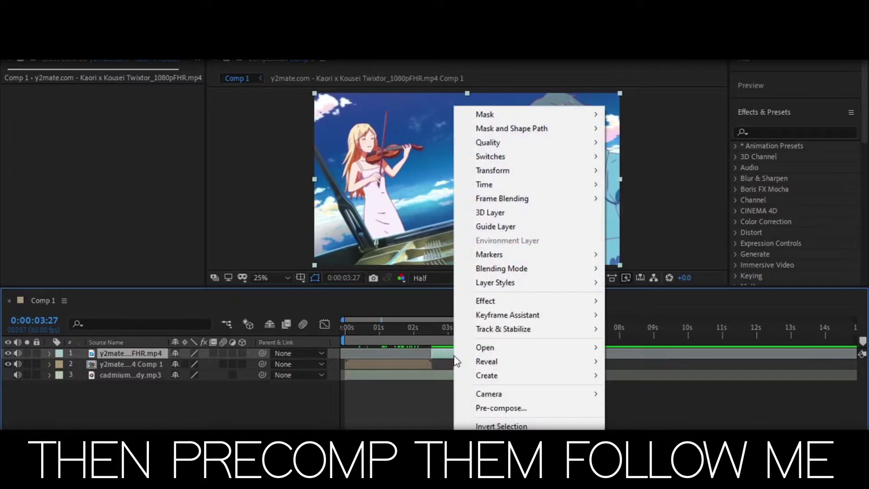
left_click(487, 408)
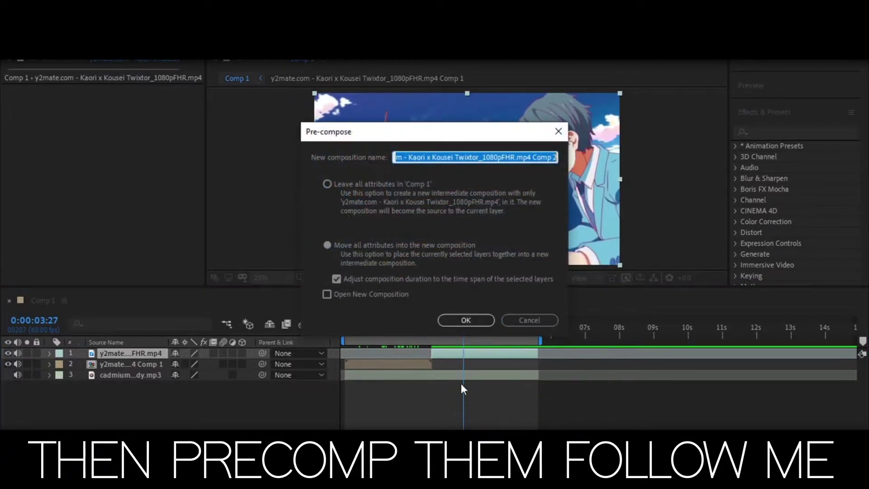
left_click(342, 245)
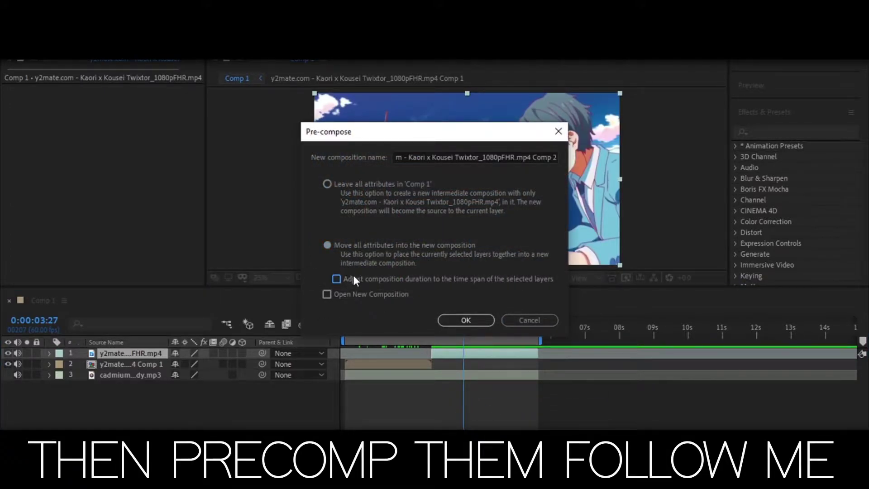
left_click(465, 320)
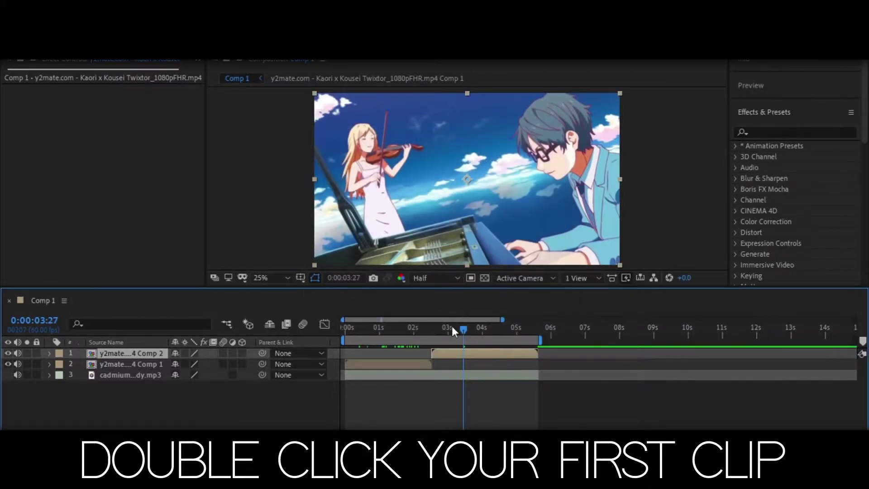
Open the first clip's pre-composition and enable motion blur and 3D for its video layer
left_click_drag(439, 333, 400, 331)
double_click(390, 363)
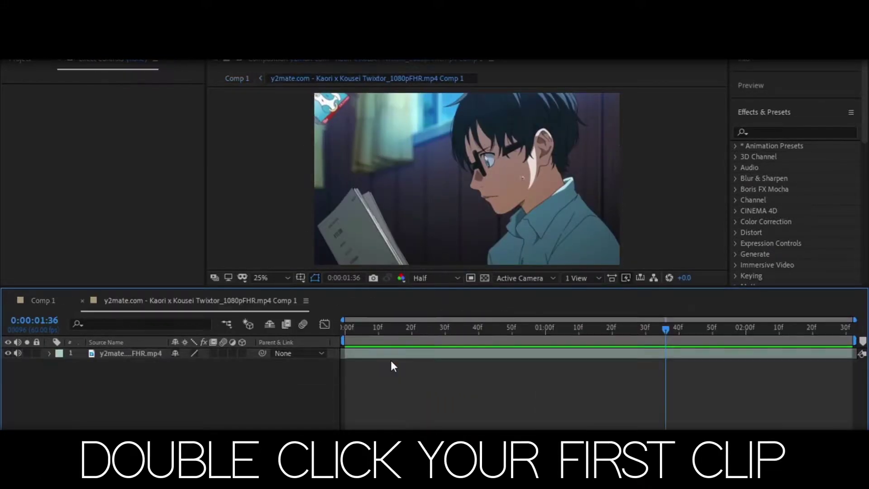
right_click(391, 371)
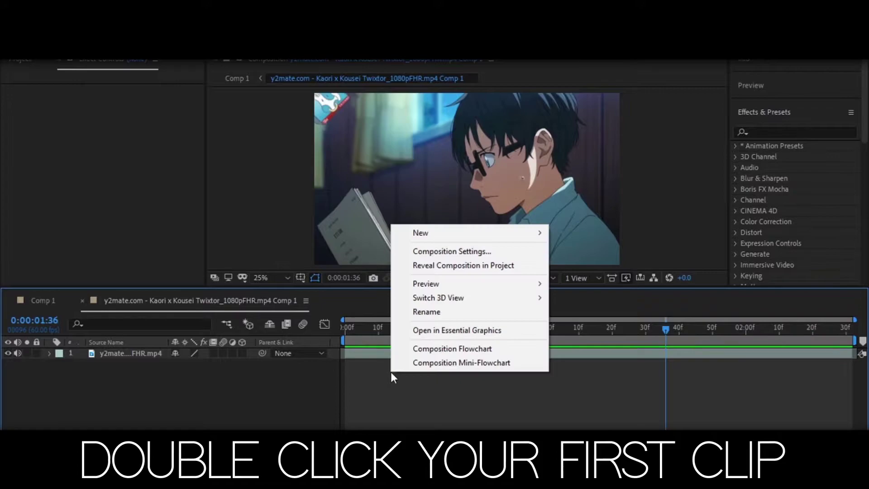
left_click(359, 373)
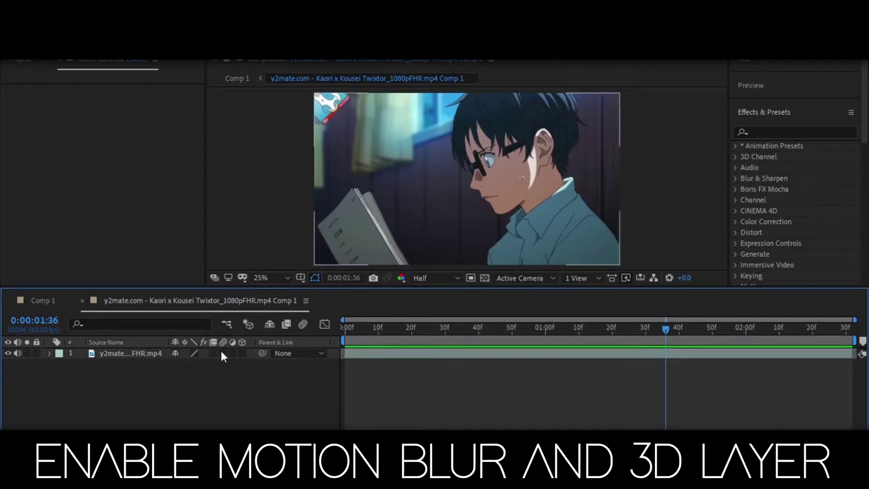
left_click(223, 353)
left_click(242, 353)
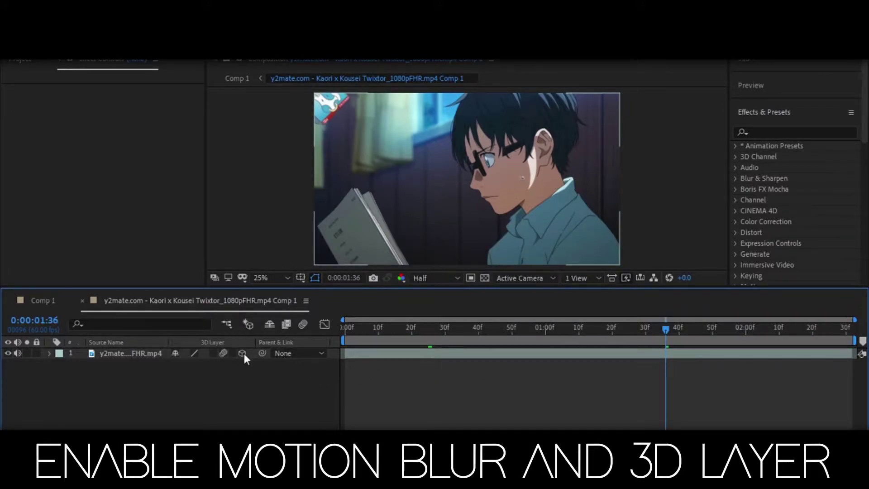
Add a two-node camera named Camera 1 with the 50mm preset to the composition
right_click(365, 372)
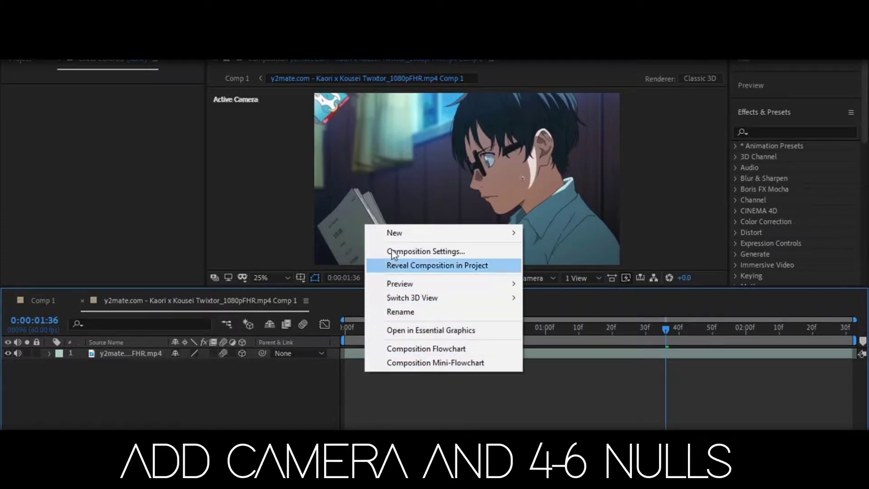
mouse_move(407, 234)
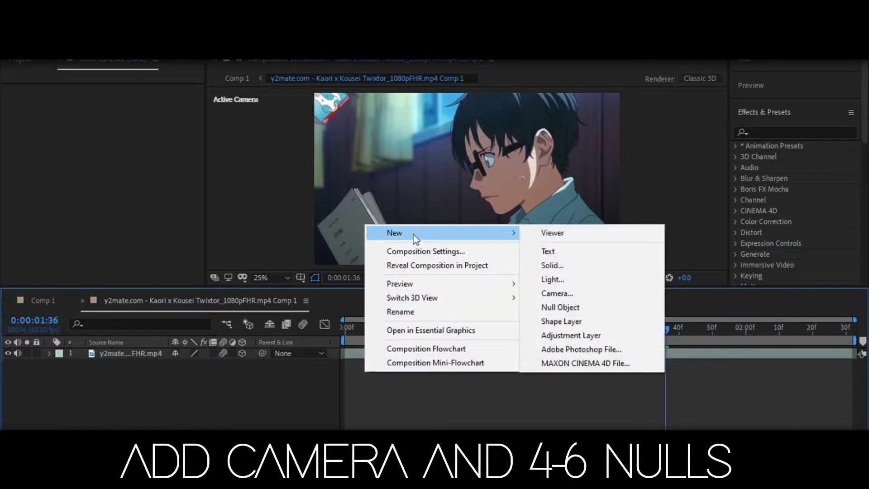
left_click(582, 294)
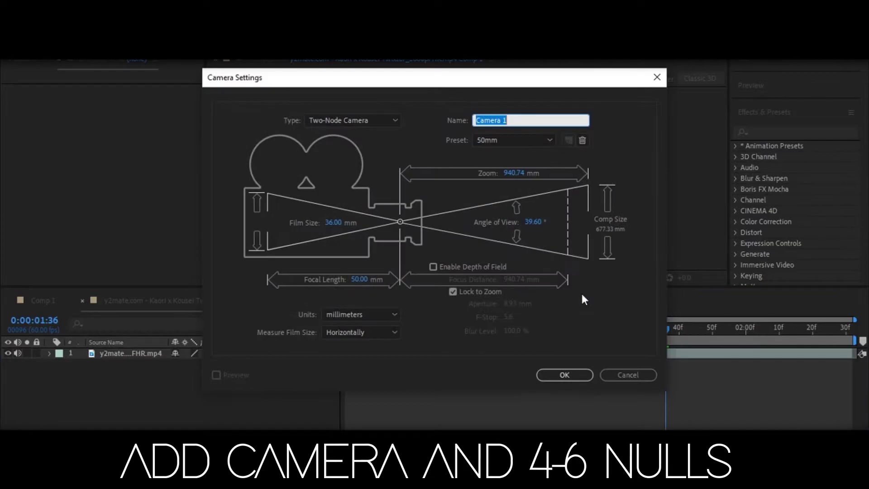
left_click(565, 376)
Add a null object above the camera and duplicate it five times to make six nulls
left_click_drag(521, 328, 482, 328)
right_click(417, 371)
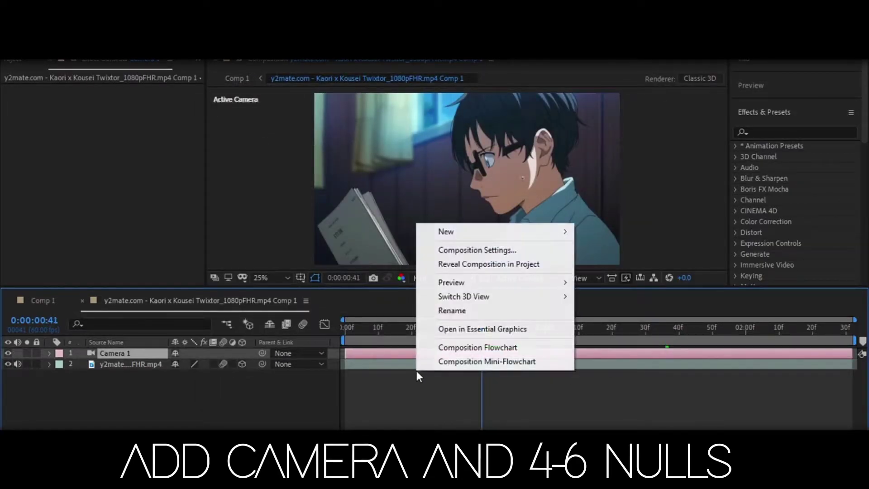
mouse_move(474, 237)
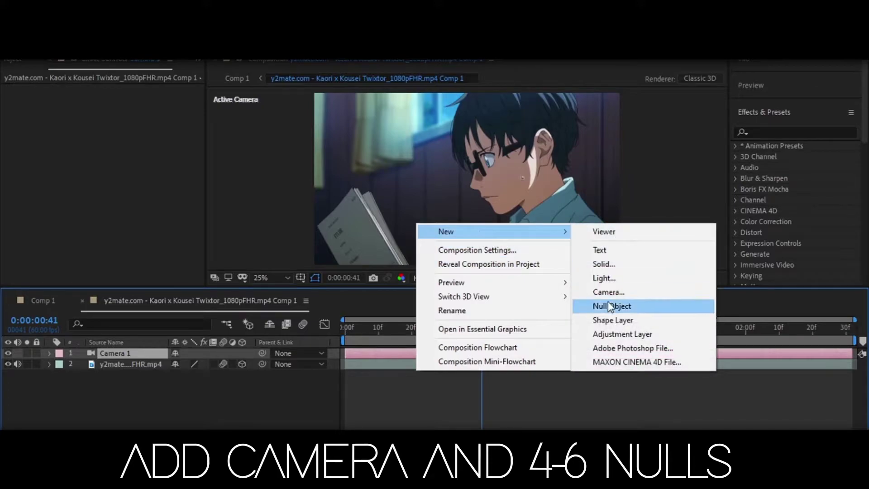
left_click(637, 307)
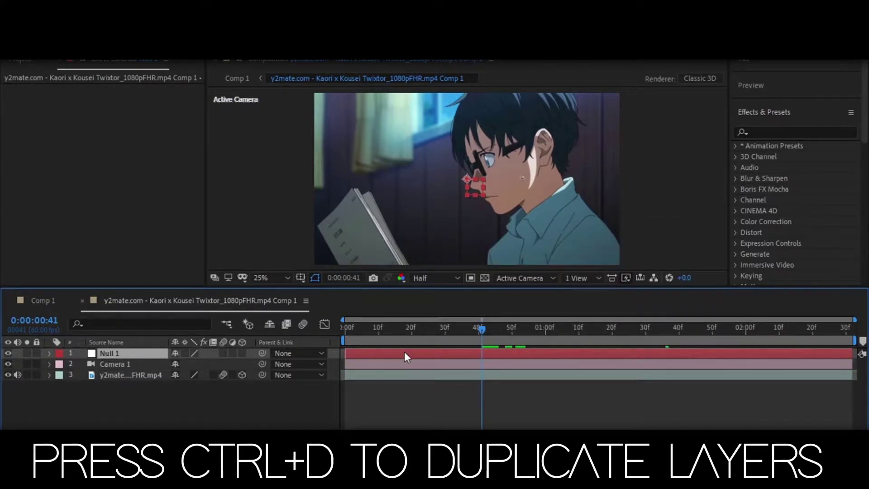
key("ctrl+d")
key("ctrl+d")
key("ctrl+d")
key("ctrl+d")
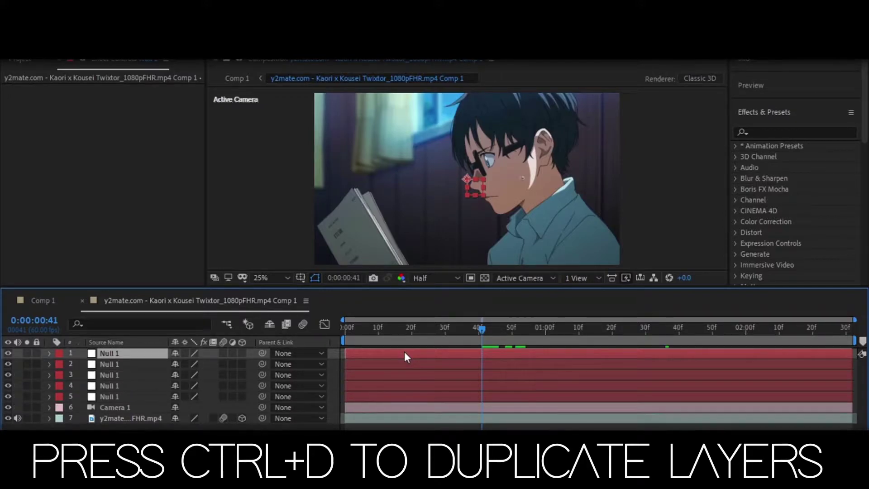
key("ctrl+d")
Enable motion blur and 3D on all six nulls, and turn on motion blur for the whole composition
left_click_drag(474, 327, 410, 338)
left_click(353, 429)
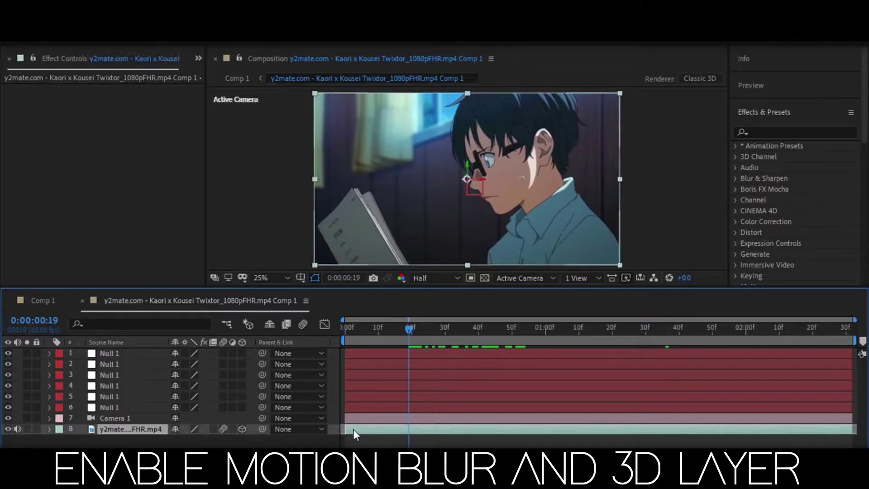
left_click(223, 407)
left_click_drag(242, 353, 243, 383)
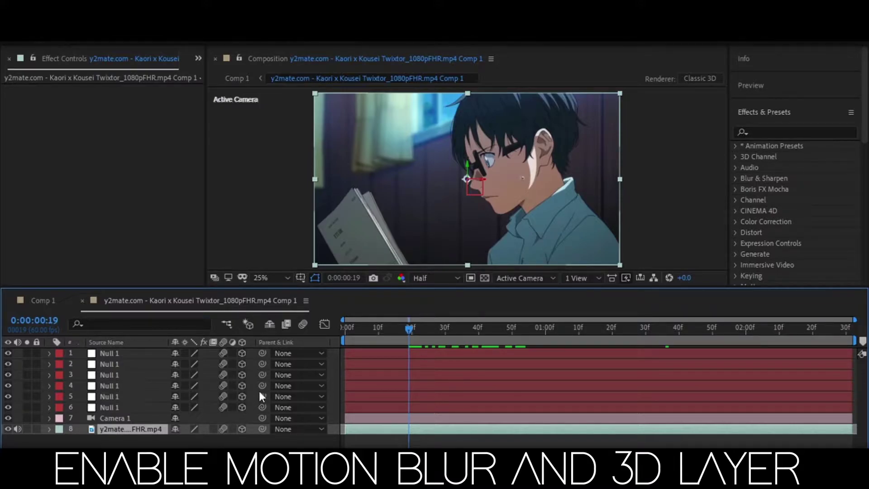
left_click(302, 324)
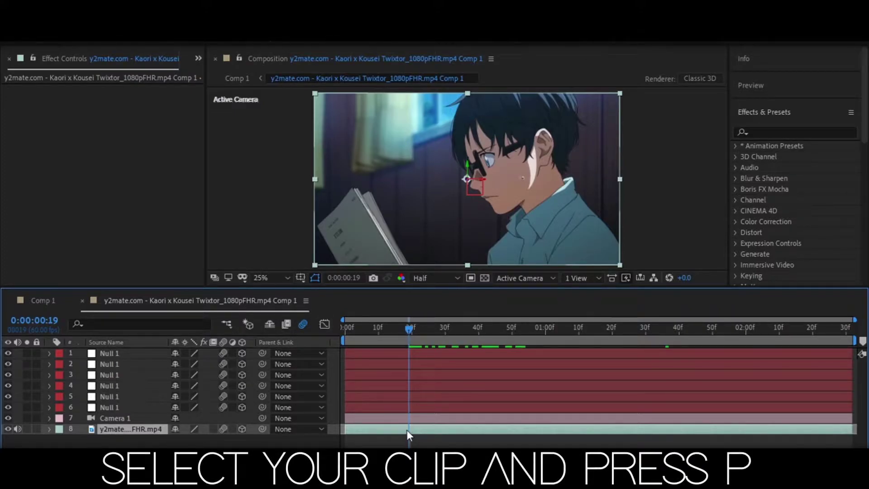
Set the Z position of the video layer to 5000
key("p")
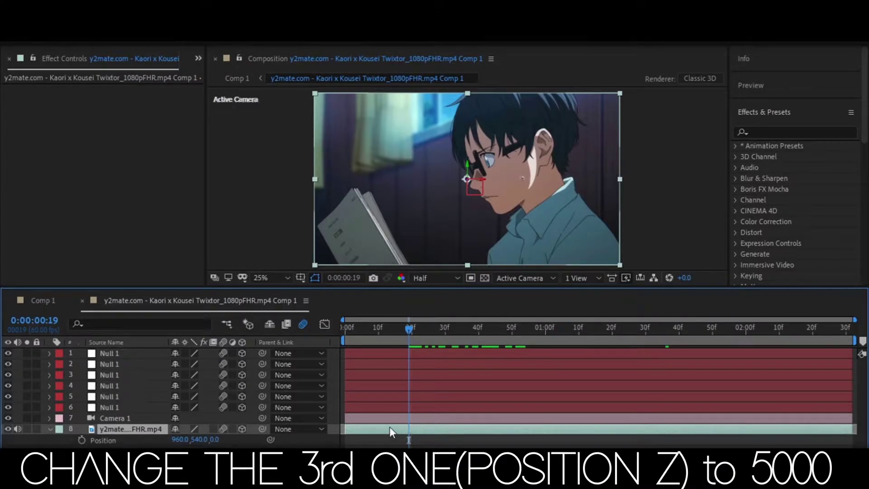
left_click(215, 439)
type("5000")
key("Return")
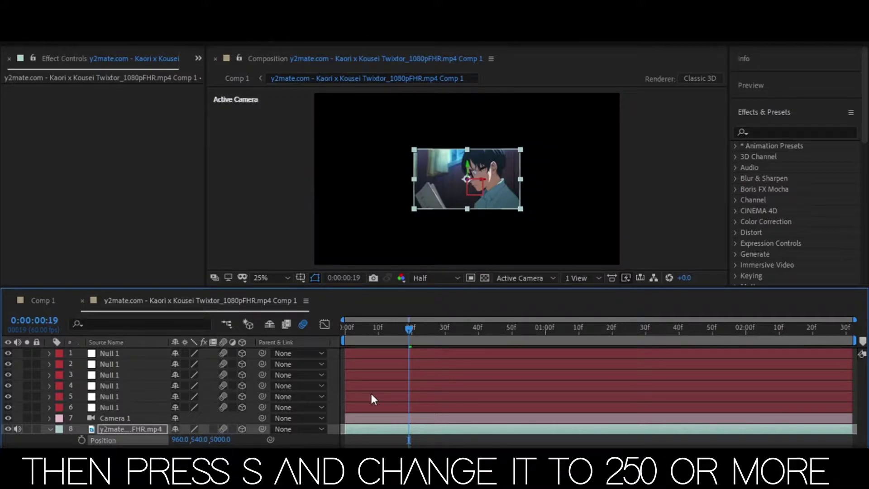
Scale the video layer uniformly to 290% so it fills the frame again
key("s")
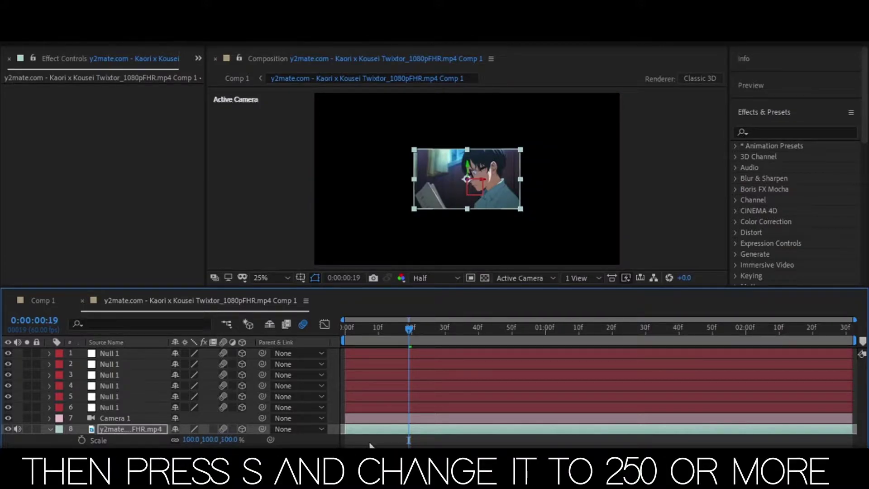
left_click(225, 442)
type("290")
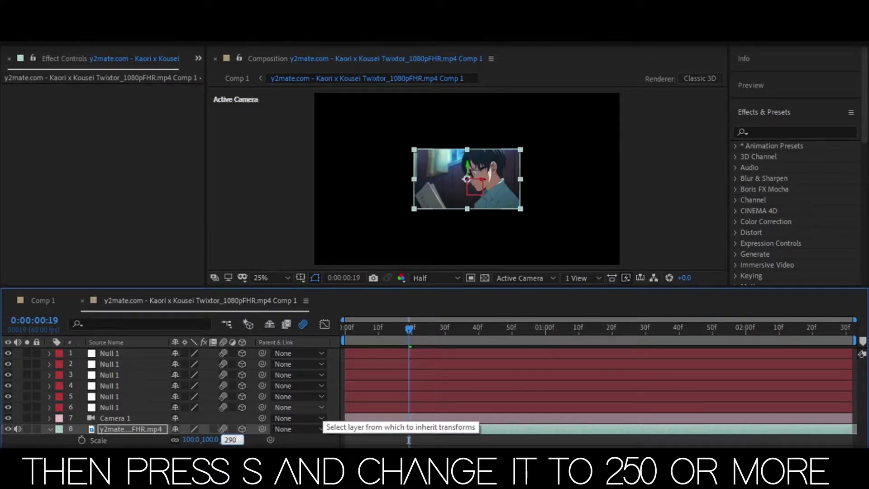
key("Return")
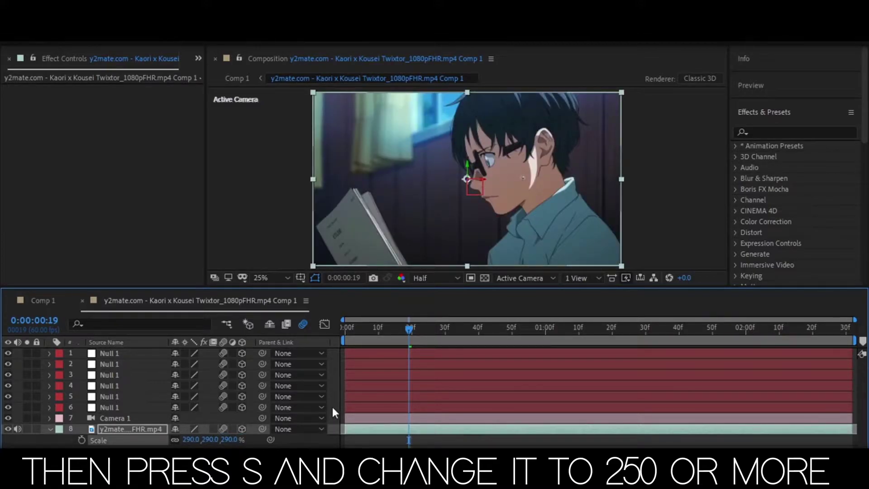
key("s")
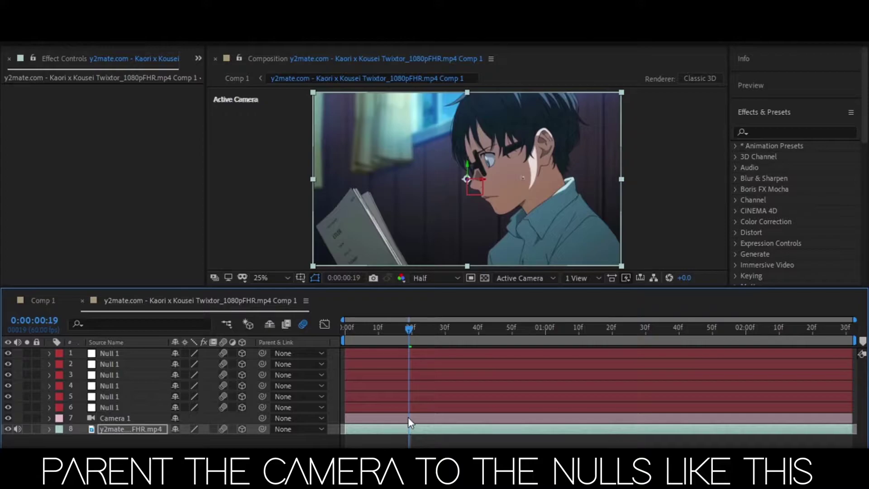
Parent Camera 1 to the null on layer 6, and each null to the null directly above it
left_click(393, 419)
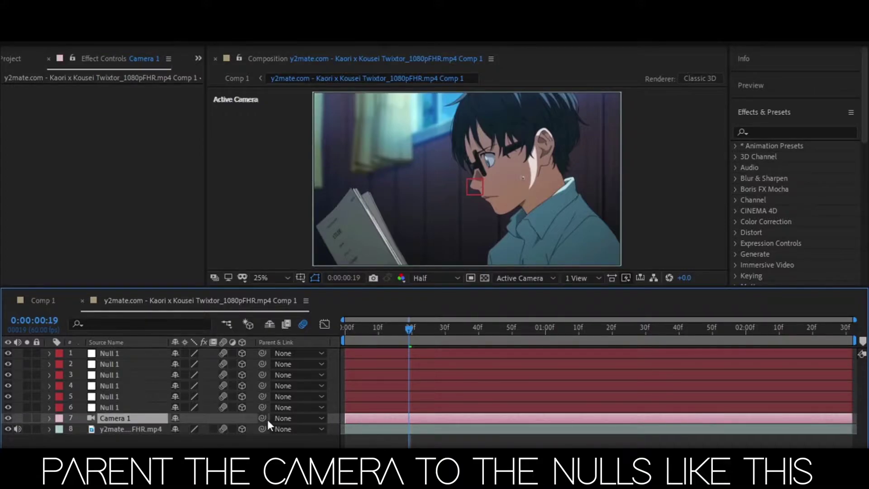
left_click_drag(262, 418, 251, 385)
left_click(251, 398)
left_click(251, 386)
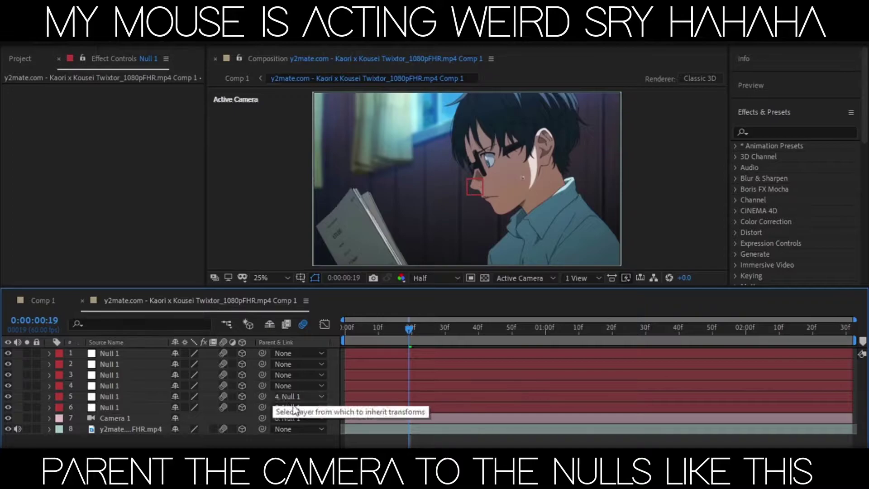
left_click_drag(262, 388, 251, 353)
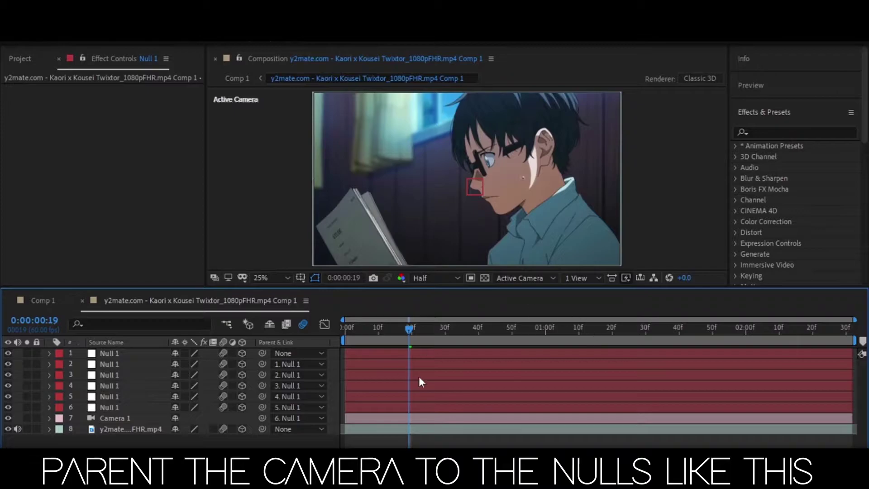
Add a position keyframe at 0:00:00:23 to the null on layer 6
left_click(394, 410)
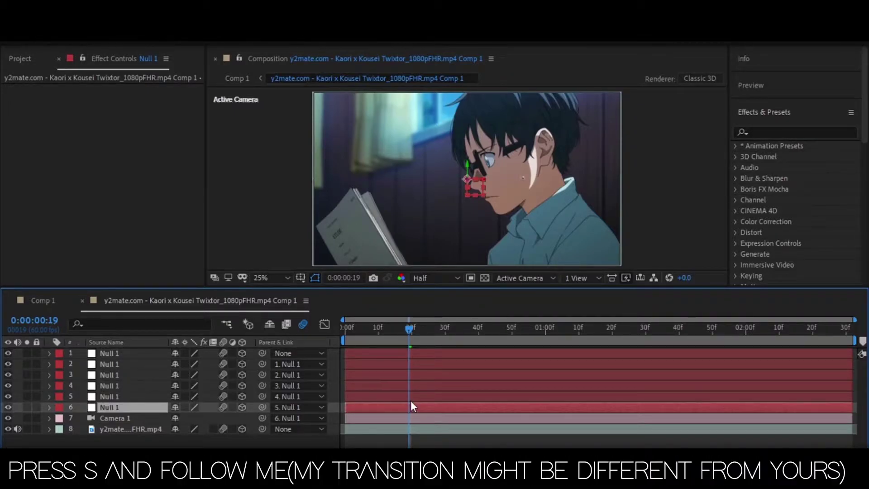
key("p")
left_click_drag(411, 333, 422, 327)
left_click(81, 419)
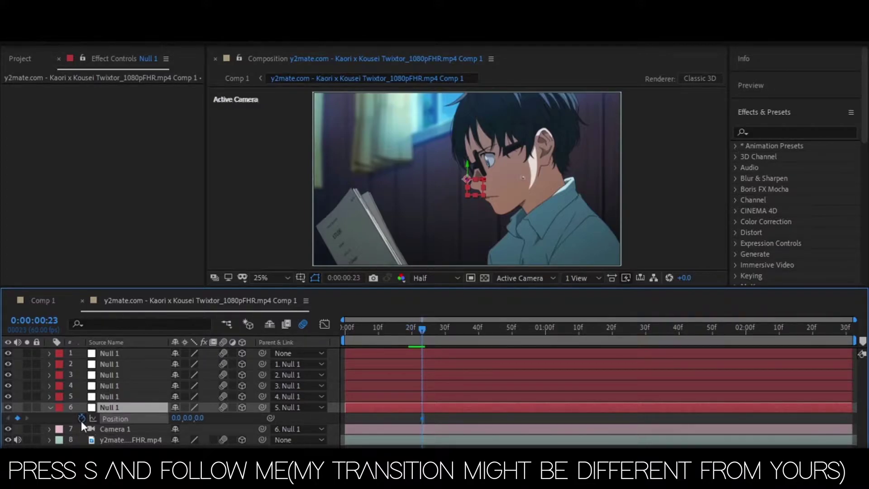
At 0:00:00:00, try Z positions of 5000 and -5000 on the null on layer 6, and settle on -10000
key("Home")
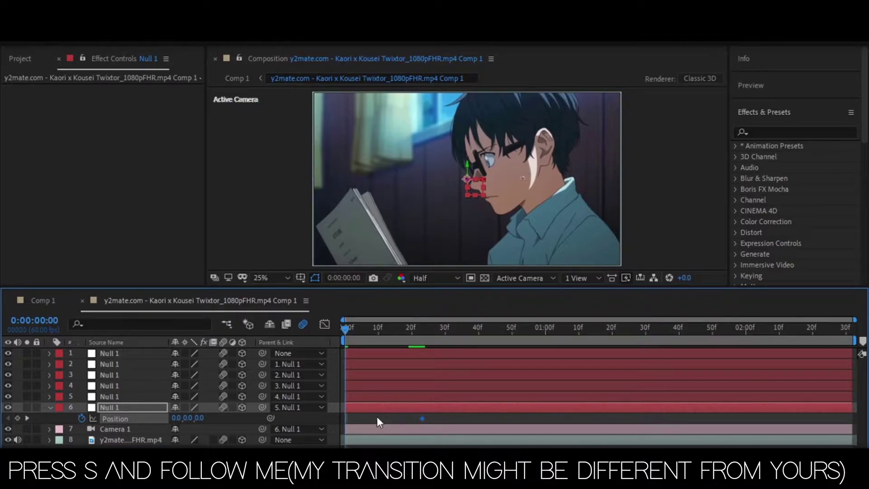
left_click(199, 418)
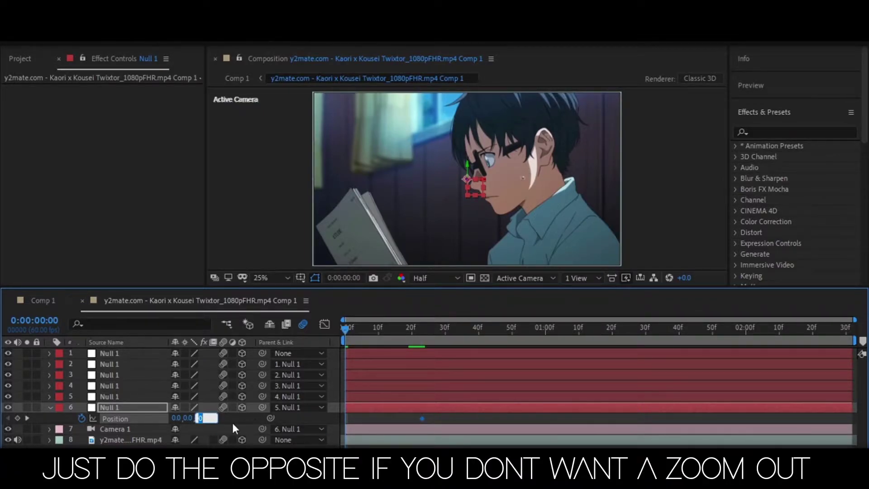
type("5000")
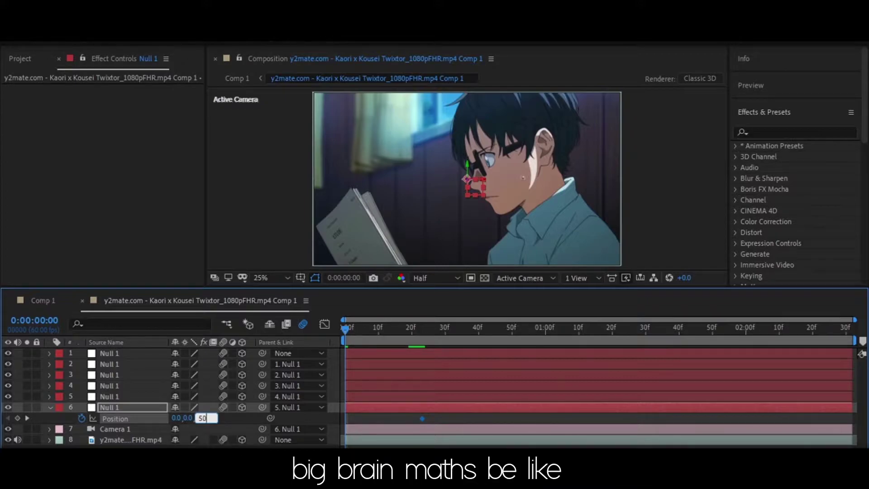
type("00")
key("Return")
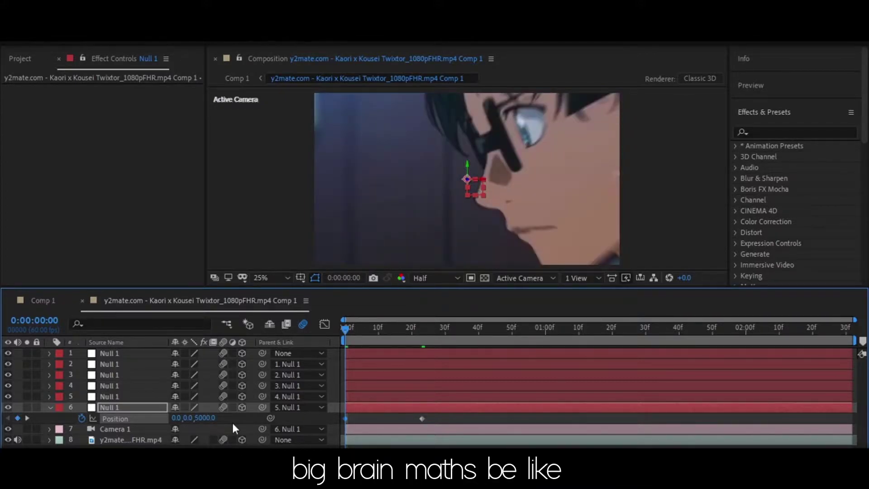
left_click(206, 417)
type("-5000")
key("Return")
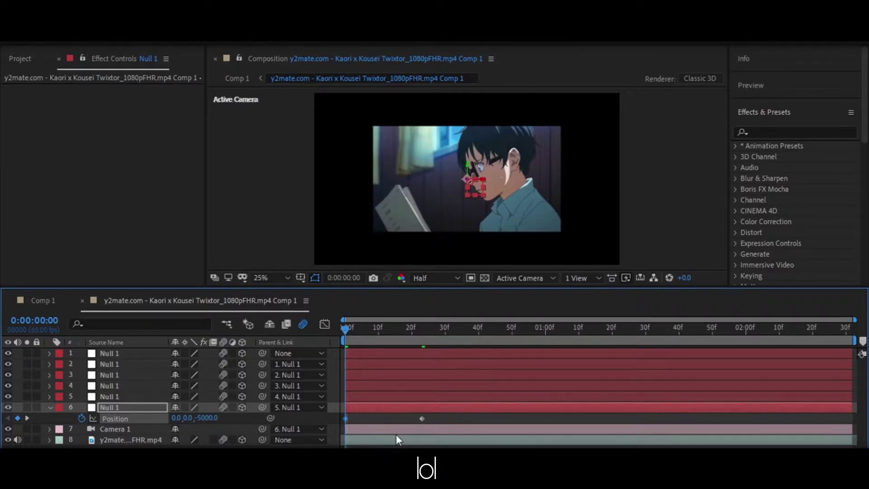
left_click(212, 416)
type("10000")
key("Return")
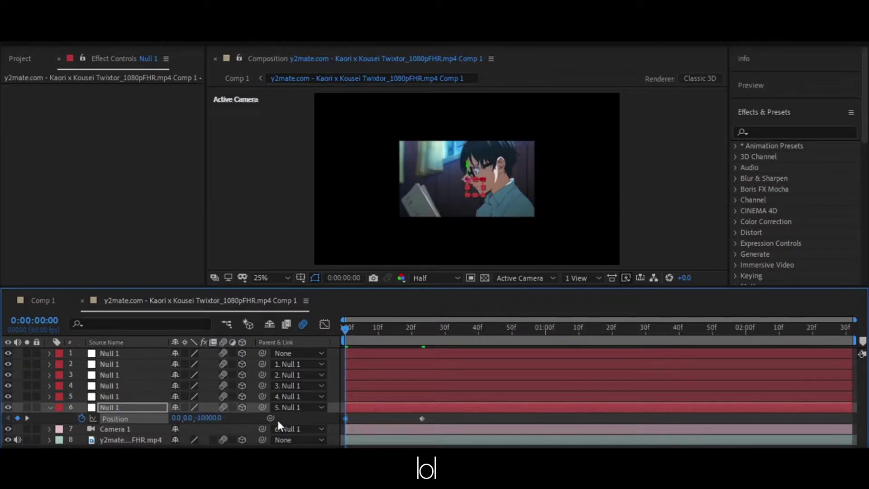
Apply Easy Ease to both Position keyframes of the null on layer 6
left_click_drag(448, 415, 337, 427)
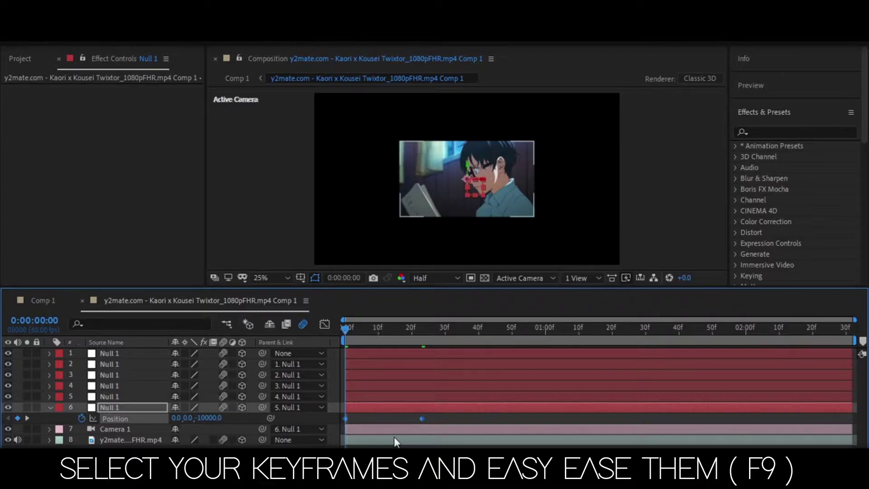
right_click(422, 417)
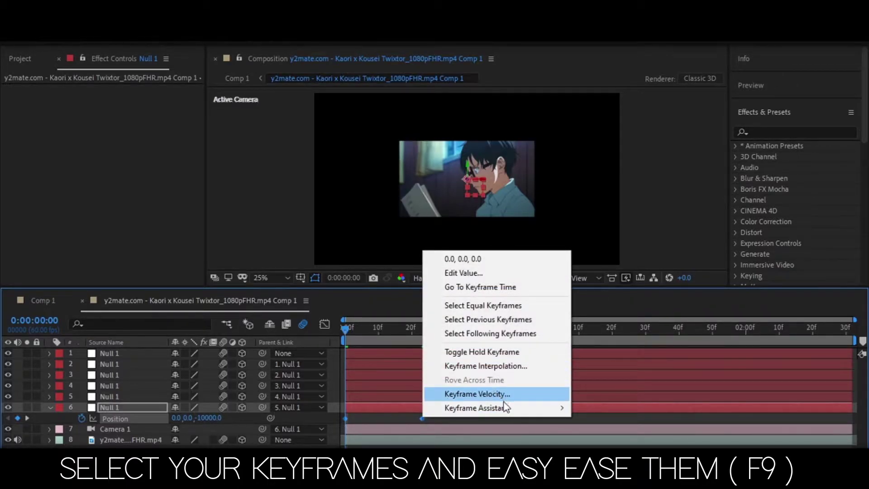
mouse_move(507, 409)
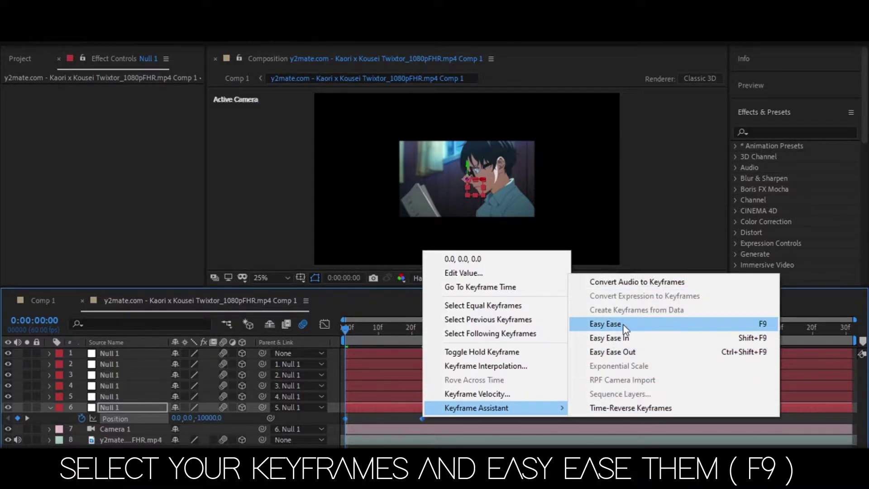
left_click(623, 324)
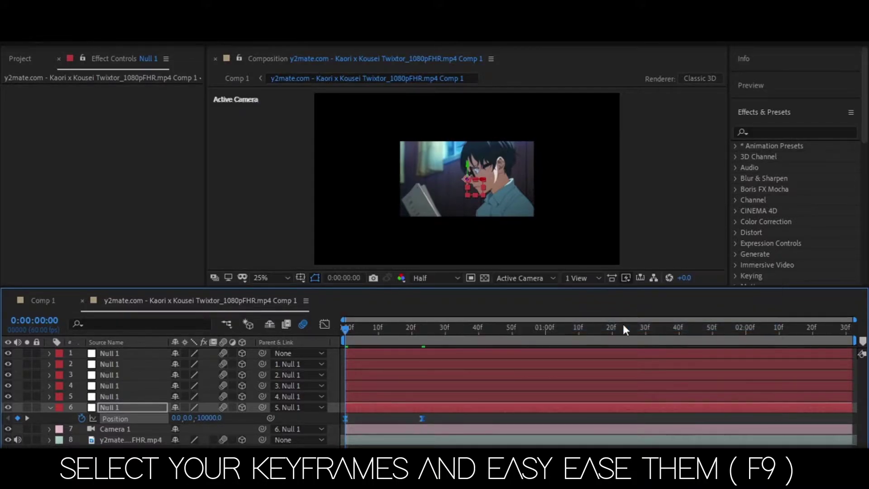
Reshape the null's Position speed graph so the speed peaks at the first keyframe and tapers off gradually toward the second
left_click(325, 325)
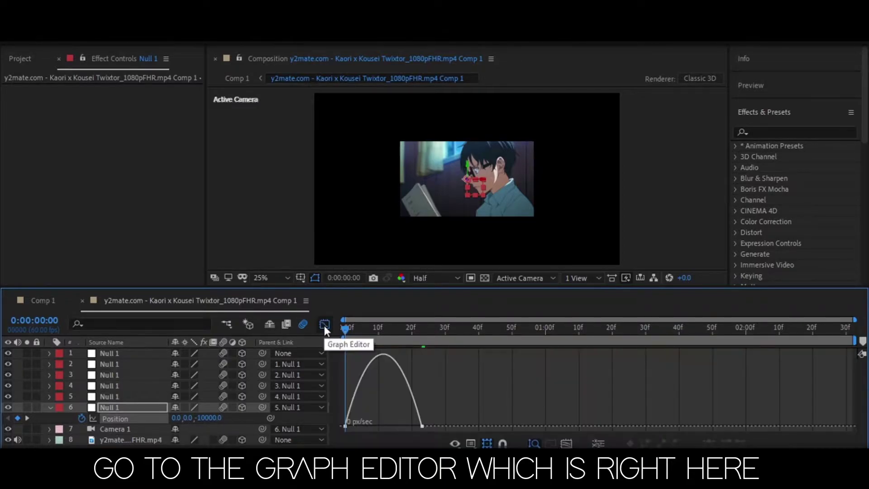
right_click(444, 371)
left_click(431, 393)
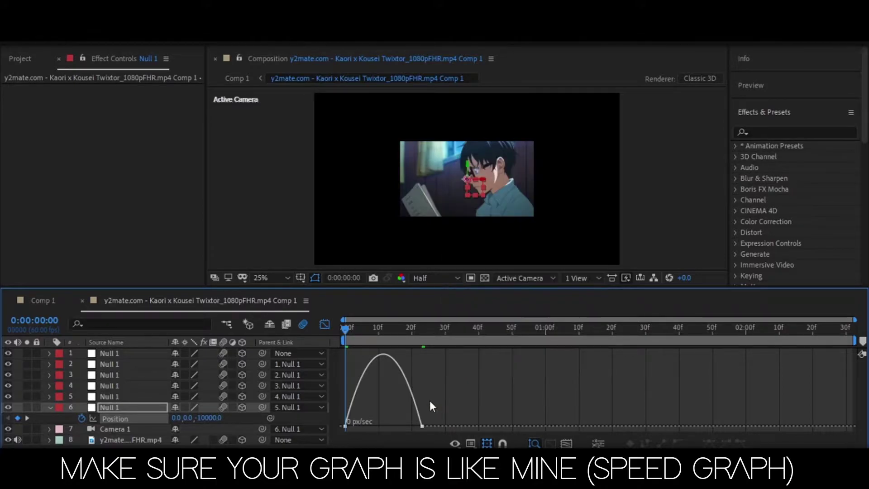
left_click_drag(465, 431, 398, 362)
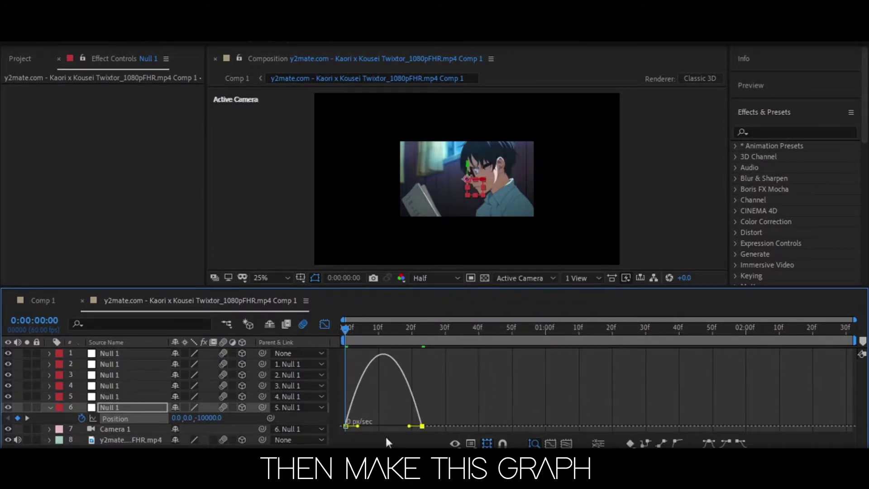
left_click_drag(414, 426, 339, 426)
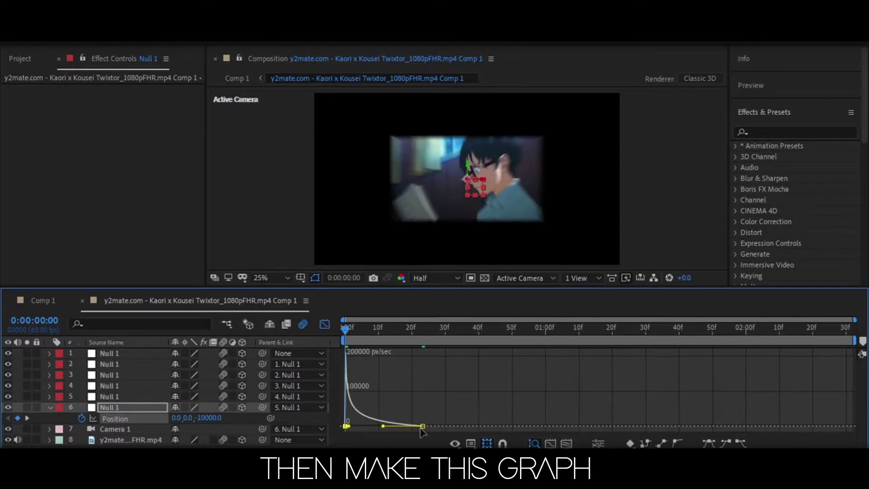
left_click(325, 323)
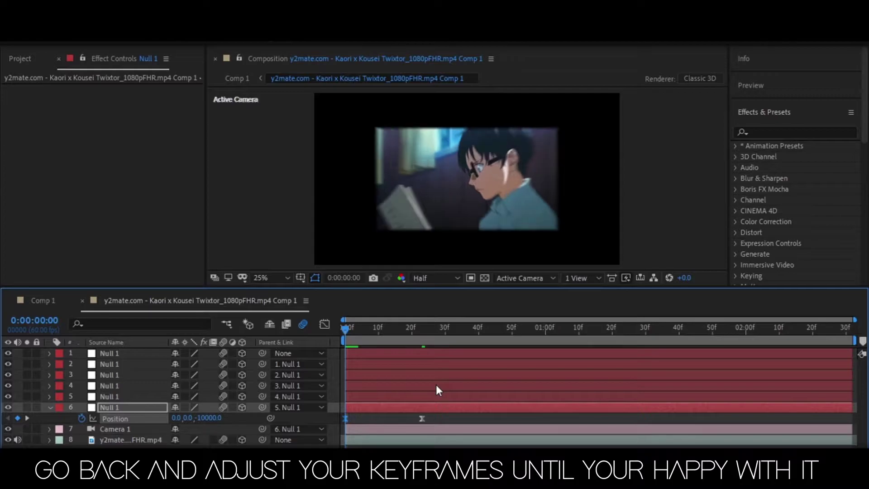
Preview the null's zoom-out from the first frame, and move its ending Position keyframe to 0:00:00:26
key("space")
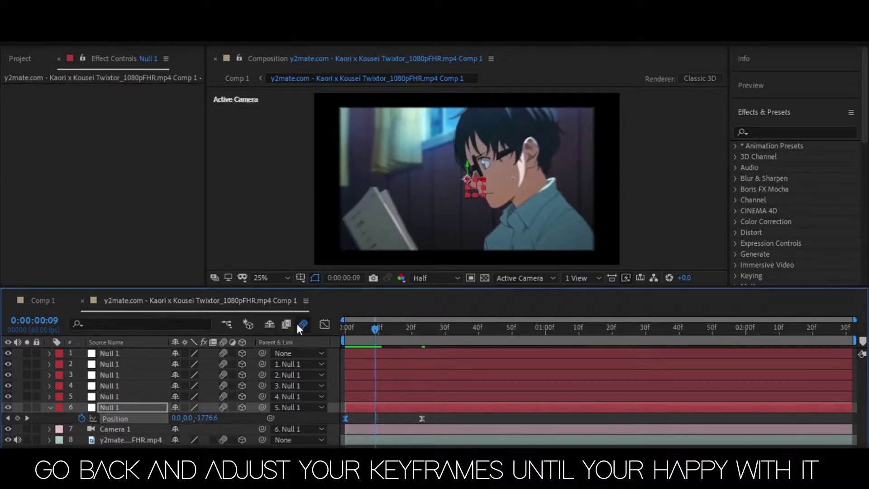
left_click_drag(363, 335, 326, 349)
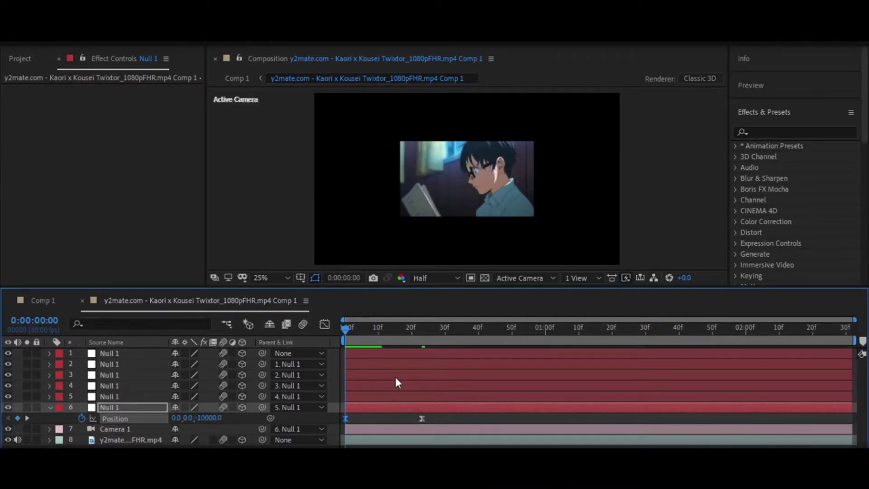
key("space")
left_click_drag(417, 335, 336, 347)
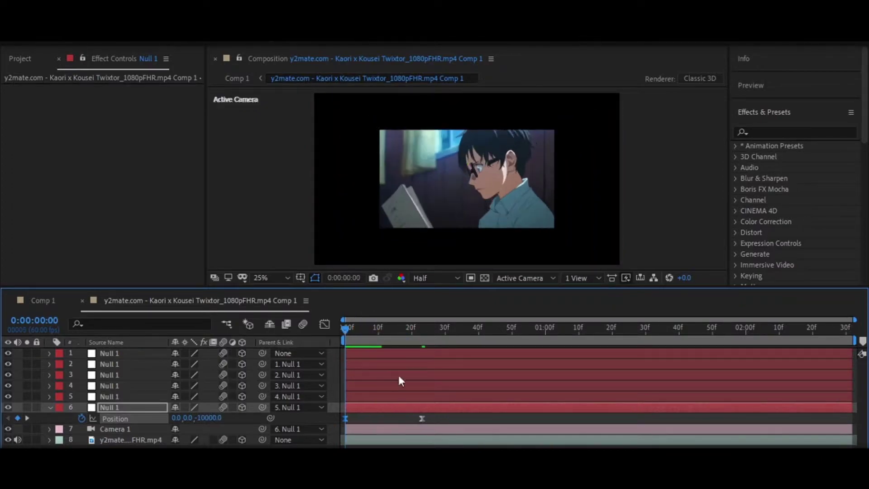
key("space")
left_click_drag(434, 333, 369, 345)
left_click_drag(421, 419, 428, 418)
left_click_drag(395, 327, 306, 341)
key("space")
key("space")
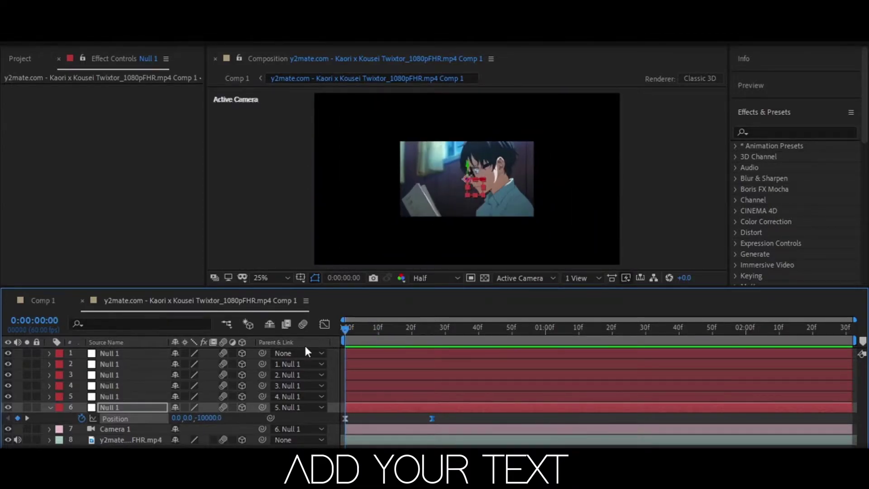
Play back the zoom-out in Comp 1, and return to the first clip's pre-comp with the playhead at 0:00:00:40
left_click_drag(425, 327, 402, 331)
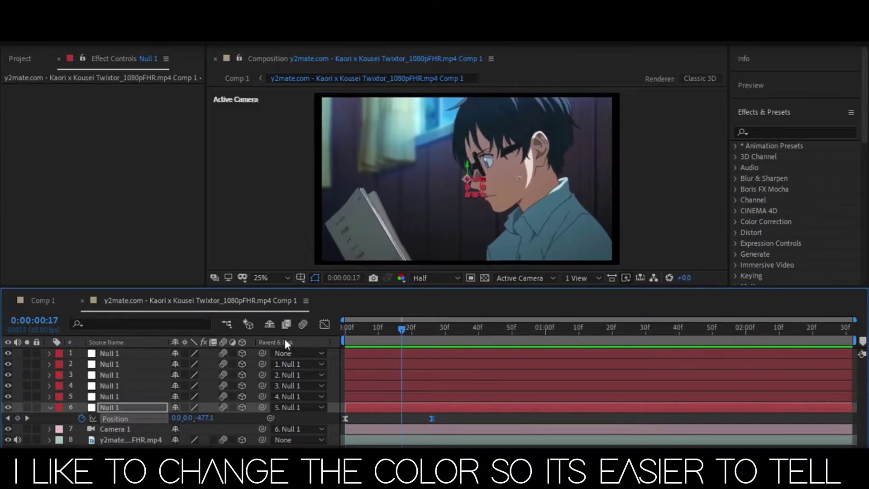
left_click(48, 299)
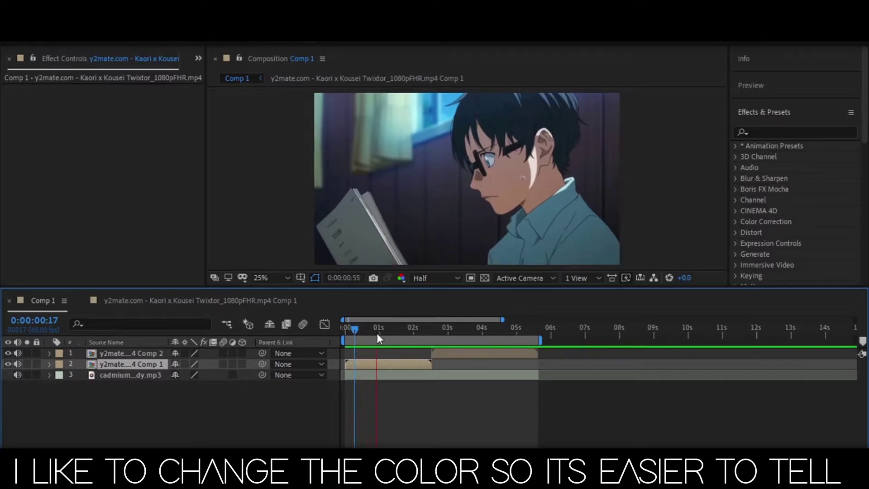
key("space")
key("space")
left_click(368, 331)
left_click(172, 302)
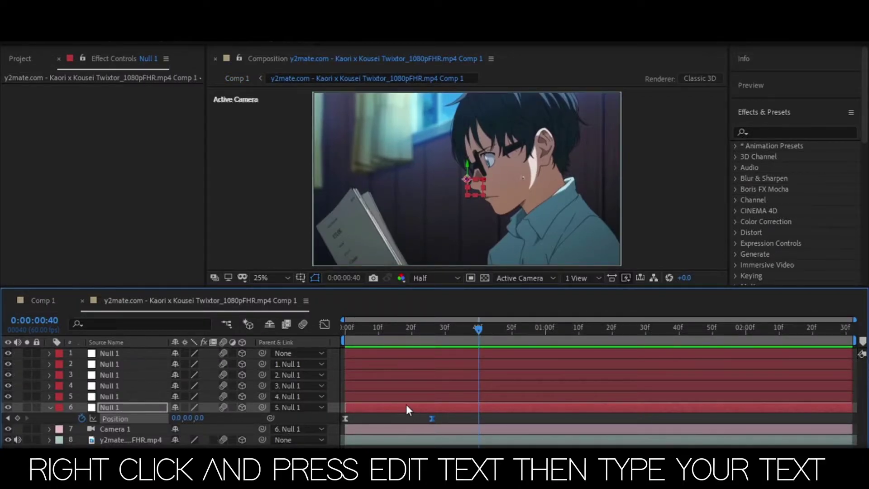
Create a new text layer above all the nulls and give it a yellow label color
right_click(423, 419)
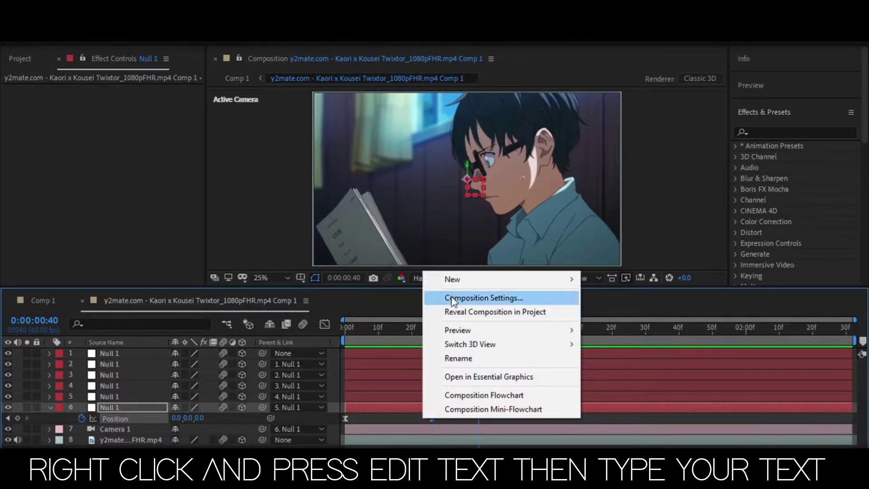
mouse_move(453, 280)
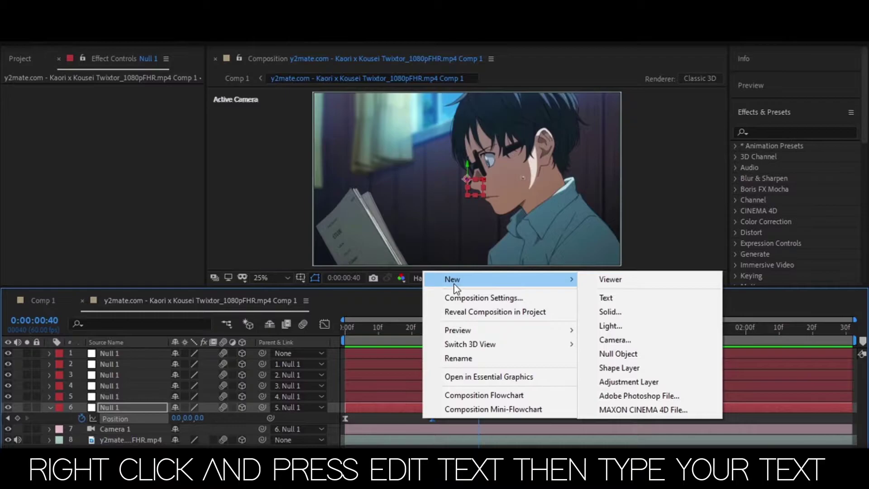
left_click(602, 299)
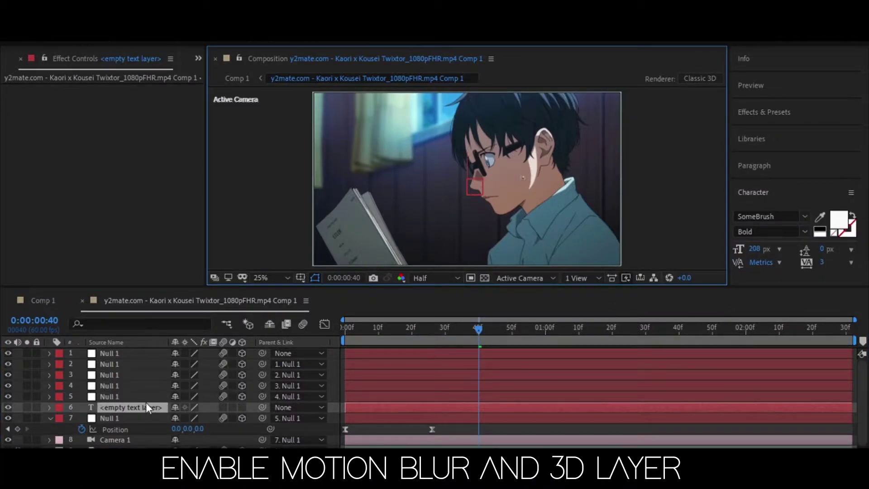
left_click_drag(136, 408, 111, 349)
left_click(59, 354)
left_click(113, 155)
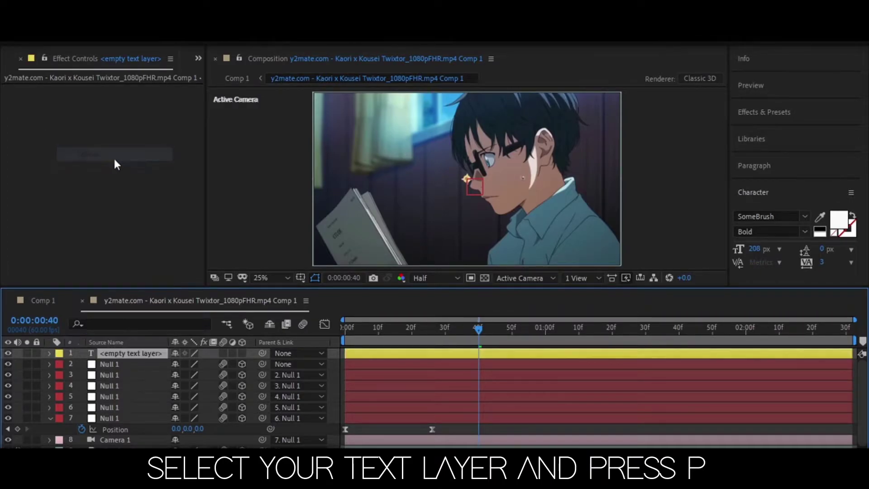
At 0:00:00:16, edit the empty text layer to read "I."
left_click(398, 332)
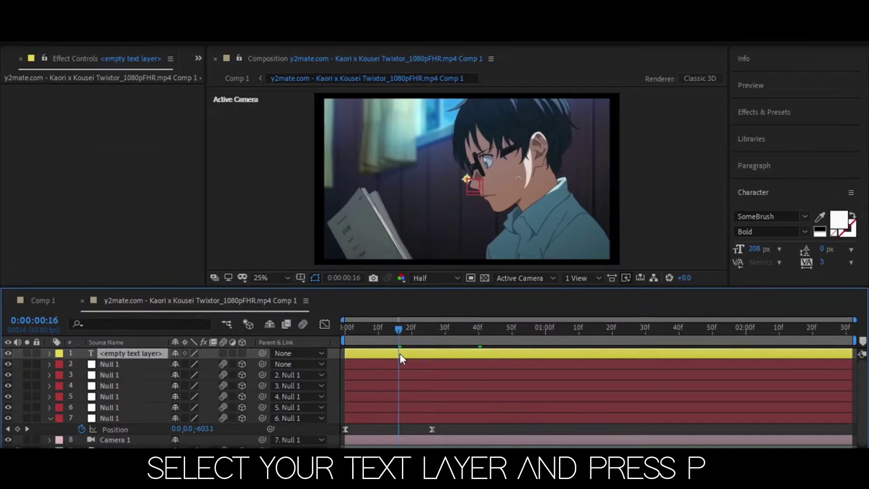
right_click(470, 181)
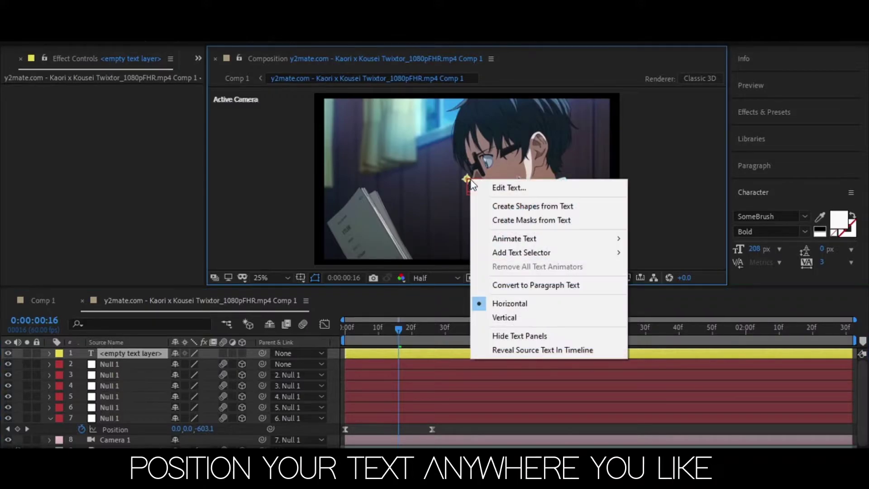
left_click(494, 185)
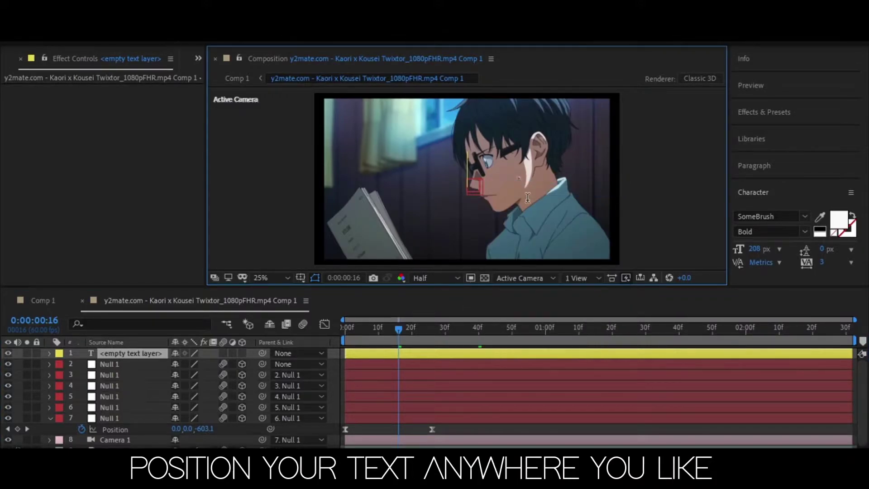
type("I.")
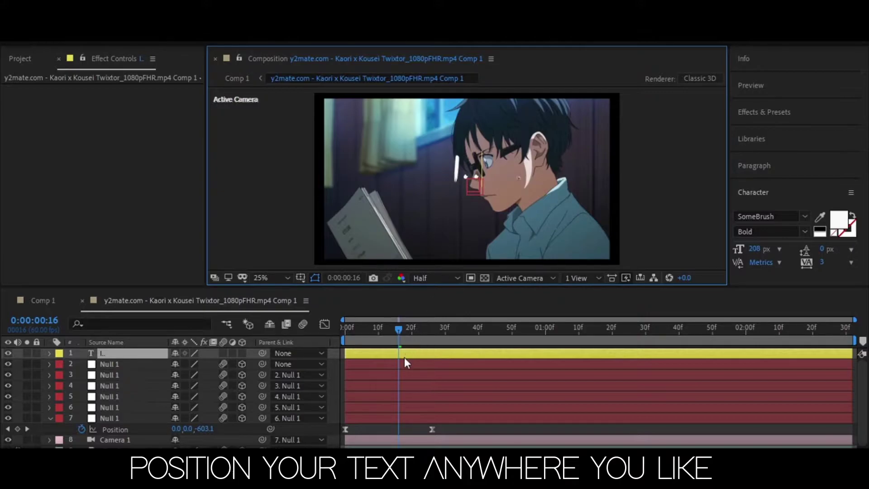
left_click(404, 360)
left_click(425, 355)
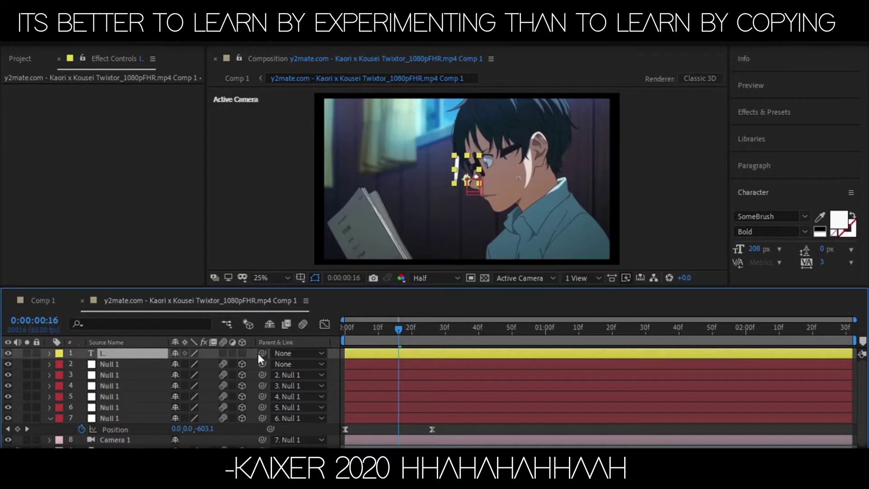
Enable 3D and motion blur on the text layer, and set its position to about 941, 606, 453
left_click(242, 353)
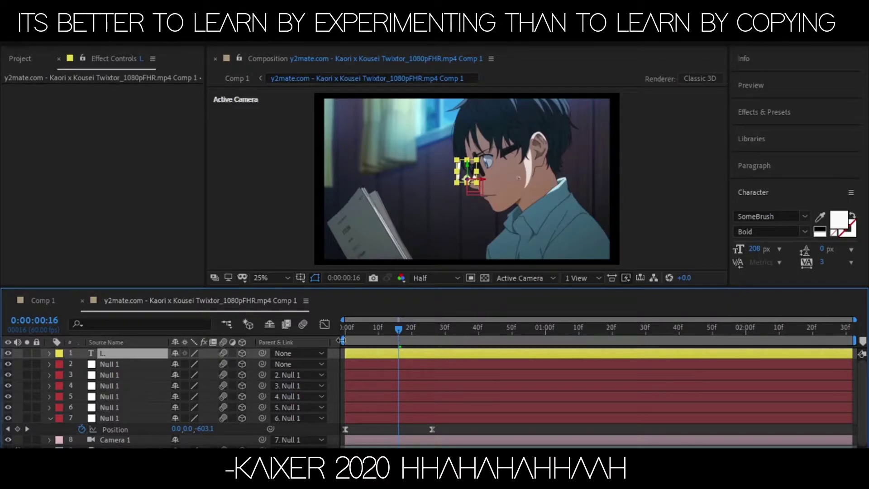
key("p")
left_click_drag(185, 368, 204, 399)
left_click_drag(217, 364, 489, 343)
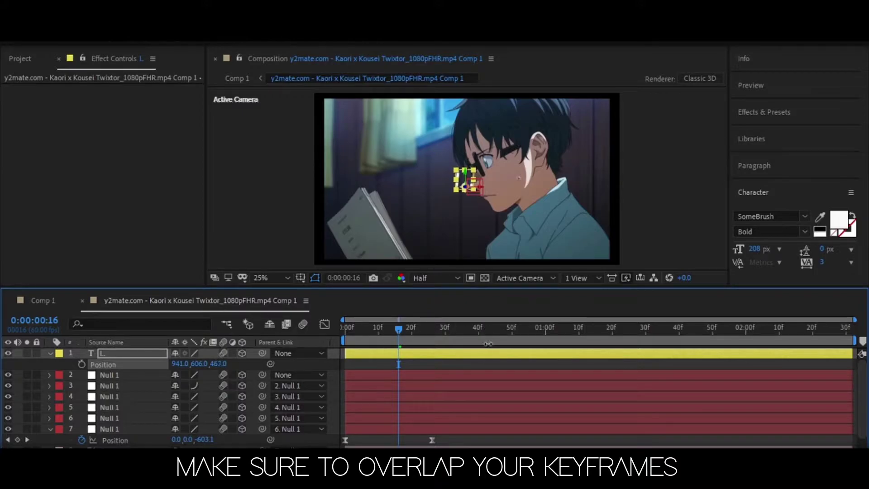
At 0:00:00:22, add the first Position keyframe to the null in layer 6, overlapping the keyframes of the null below
left_click_drag(398, 329, 431, 353)
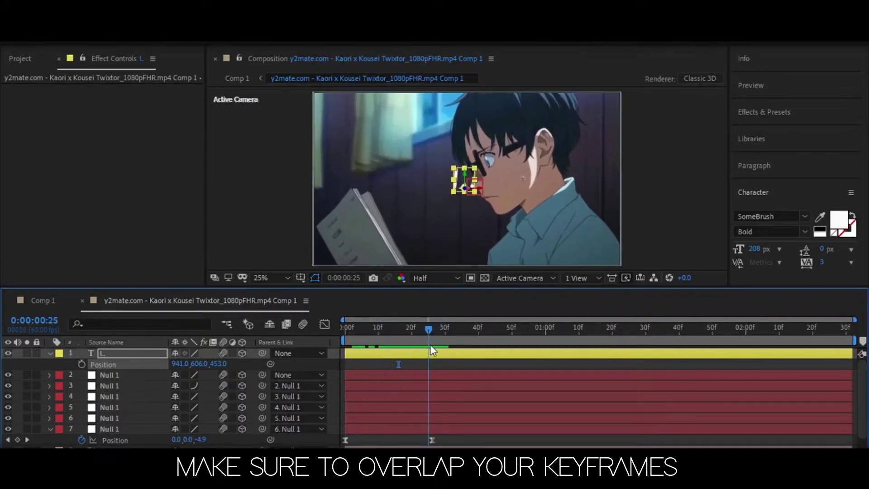
left_click(440, 435)
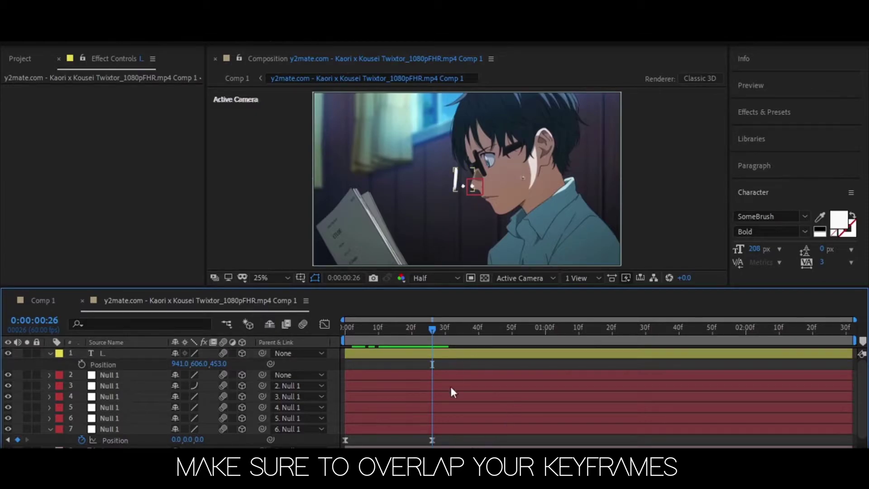
left_click(425, 419)
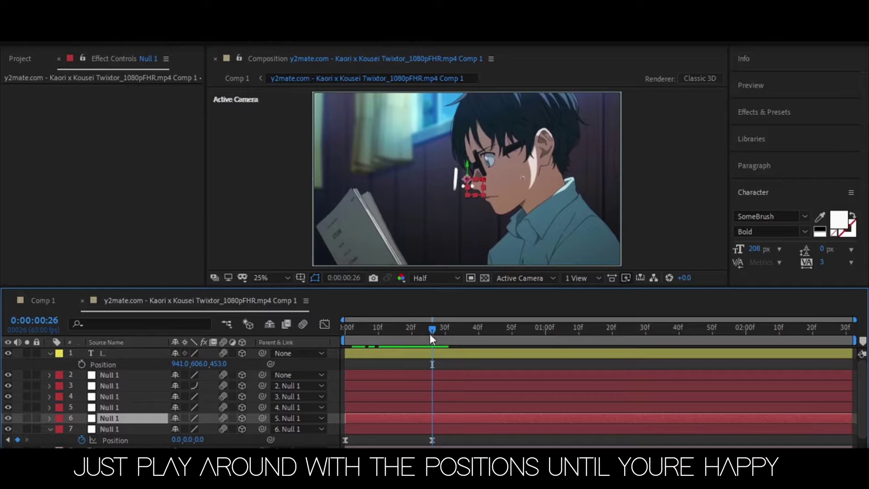
left_click_drag(431, 337, 417, 335)
key("p")
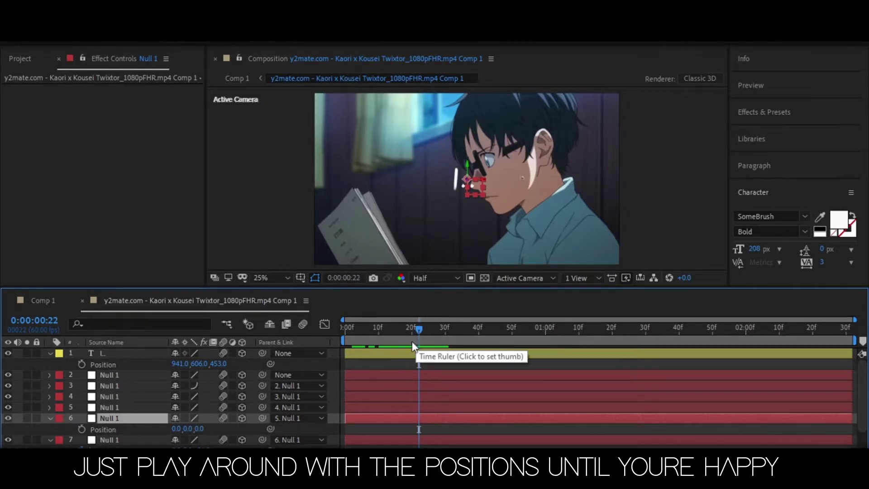
left_click(82, 429)
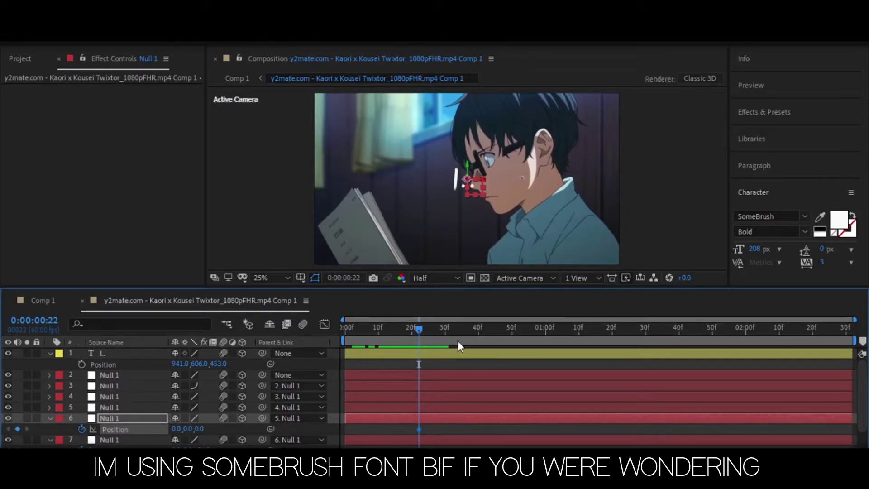
At 0:00:00:41, set the layer 6 null's position to about -47, -19, 1403 to push the camera in
left_click_drag(463, 332, 480, 329)
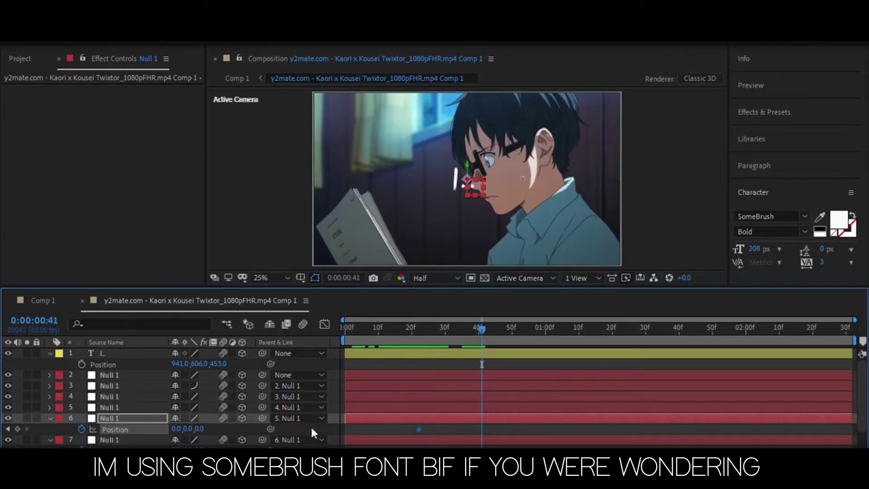
left_click_drag(202, 434, 798, 366)
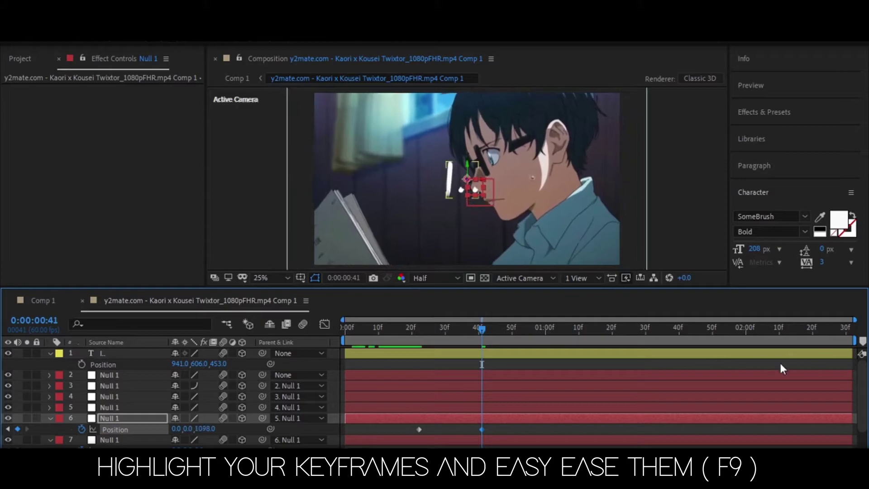
left_click_drag(204, 427, 518, 423)
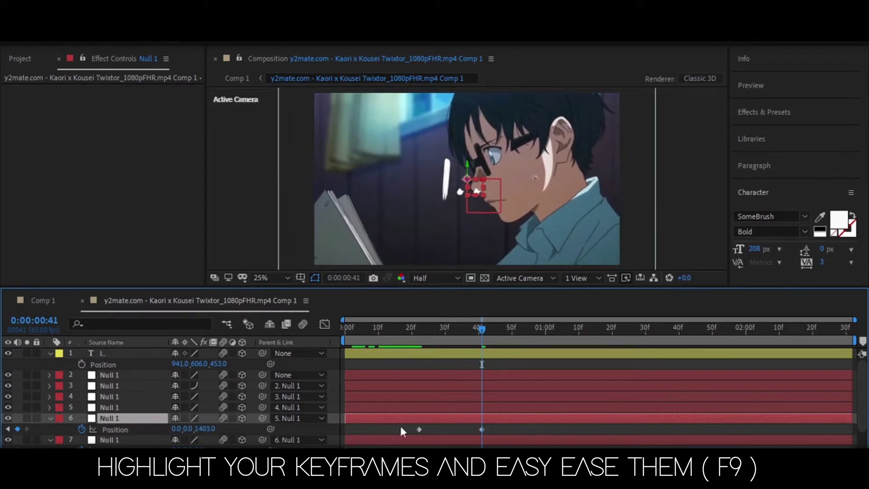
left_click_drag(175, 430, 196, 419)
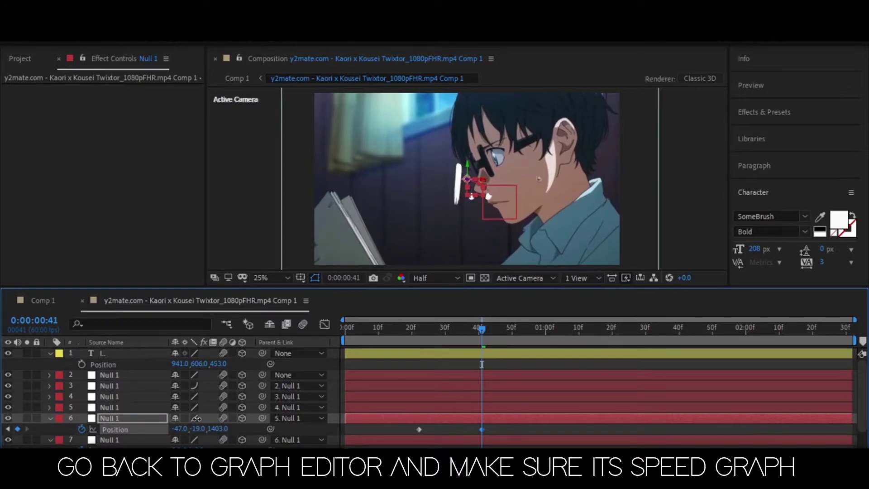
Delay the null's second Position keyframe to about 0:00:00:45 and apply Easy Ease to both keyframes
left_click(503, 428)
left_click_drag(482, 430, 412, 434)
right_click(419, 429)
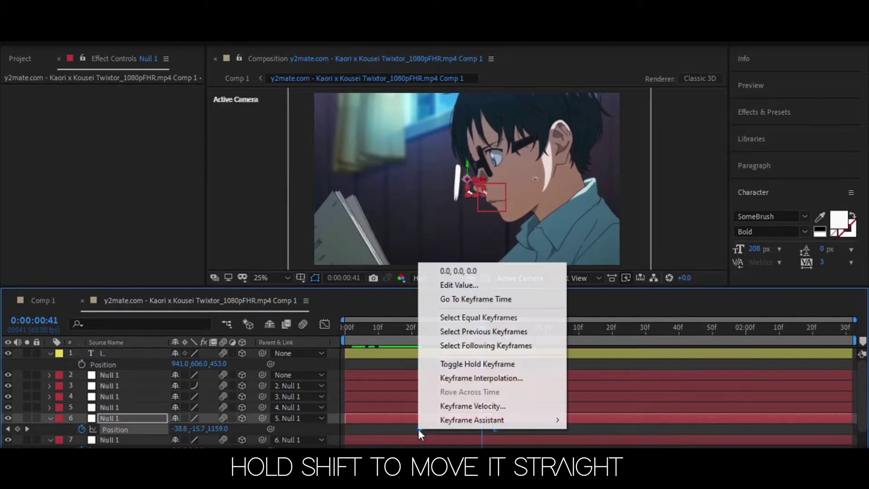
mouse_move(530, 422)
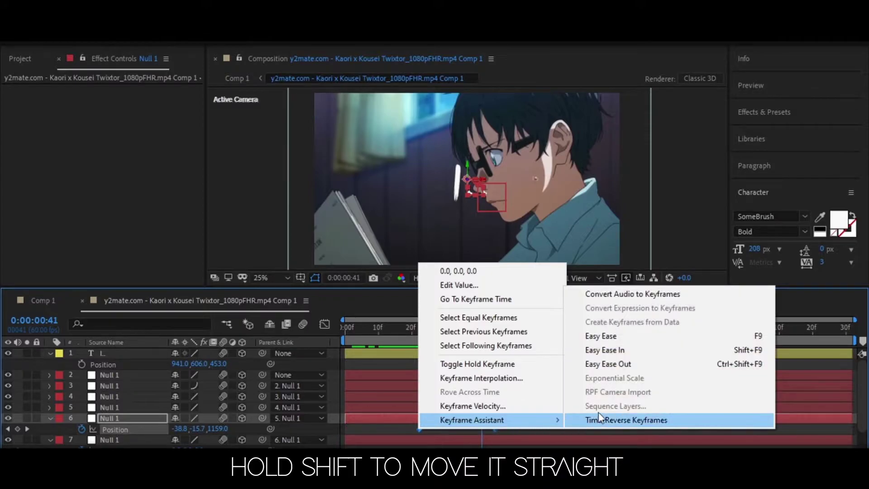
left_click(610, 338)
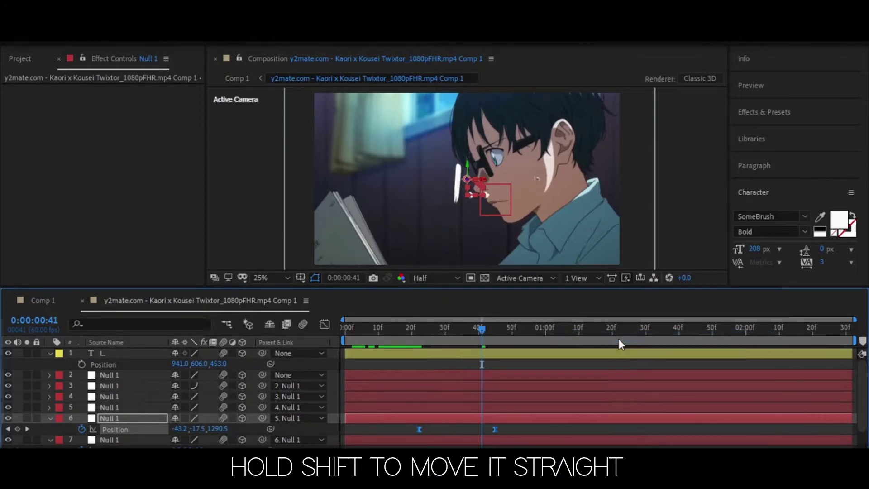
In the speed graph, shape the null's Position curve into a steep peak with a slow start and a fast finish
left_click(325, 324)
right_click(413, 389)
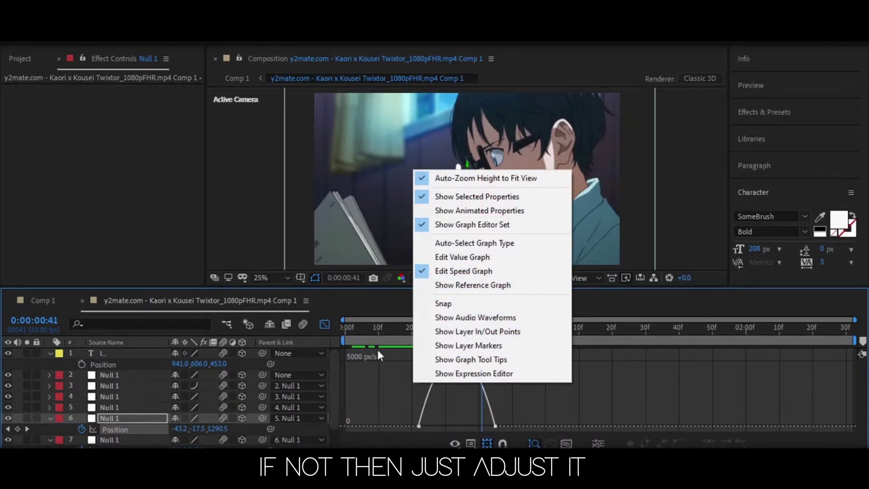
left_click(376, 401)
left_click_drag(548, 393, 479, 426)
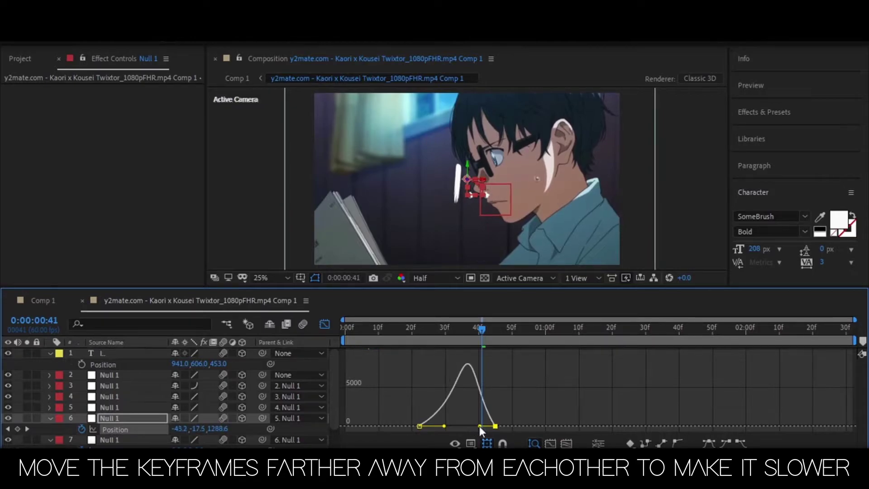
left_click(325, 324)
Preview the move, and spread the null's Position keyframes apart to about 0:00:00:15 and 0:00:00:53 to slow it down
left_click_drag(437, 327, 328, 355)
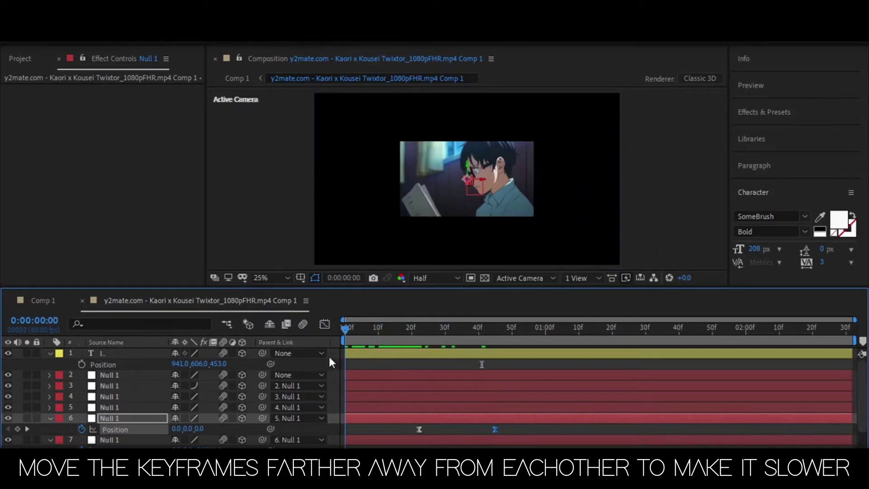
key("space")
left_click(499, 327)
left_click_drag(498, 430, 522, 429)
key("space")
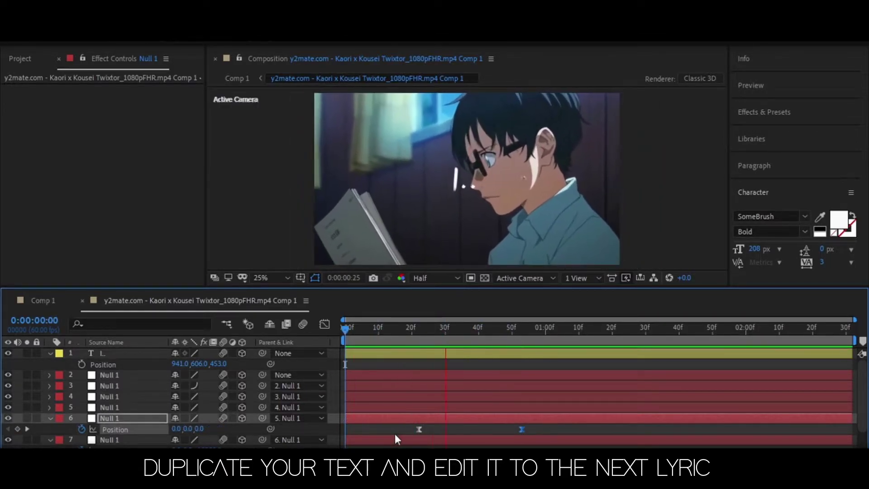
left_click_drag(419, 430, 396, 430)
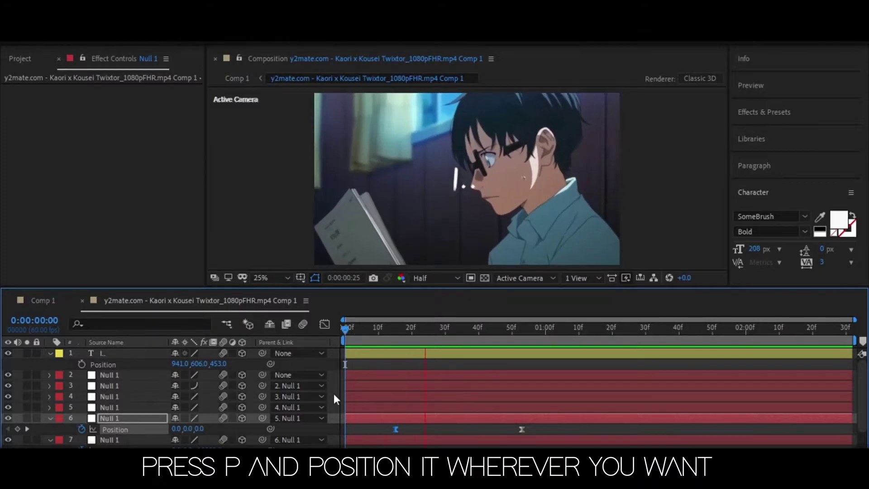
At 0:00:00:40, duplicate the "I." text layer and change the copy's text to "WANT"
left_click_drag(485, 335, 479, 335)
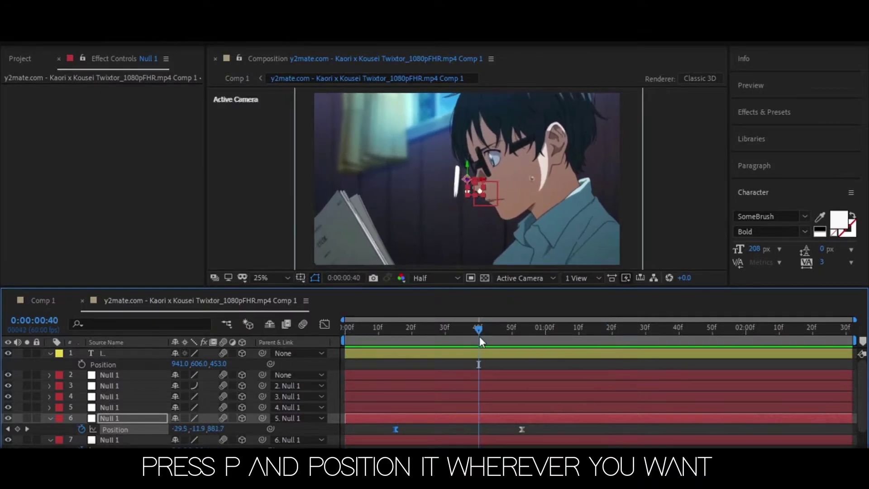
left_click(468, 355)
right_click(467, 352)
left_click(446, 354)
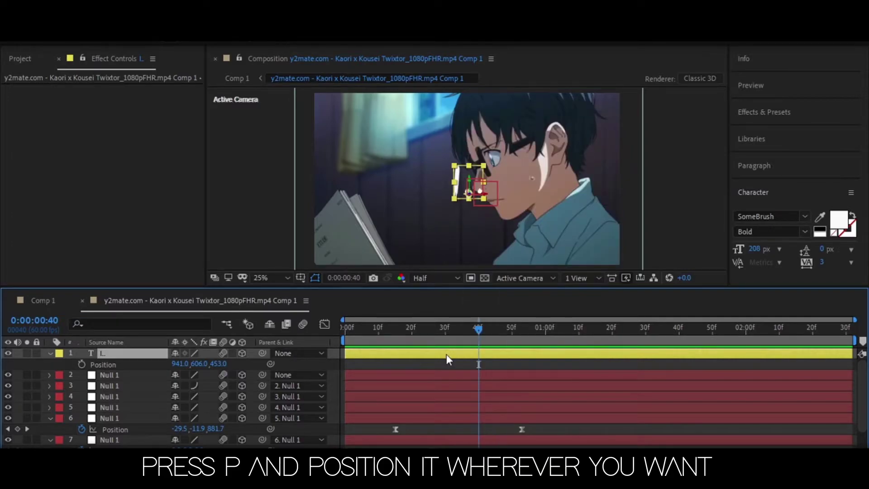
key("ctrl+d")
right_click(475, 185)
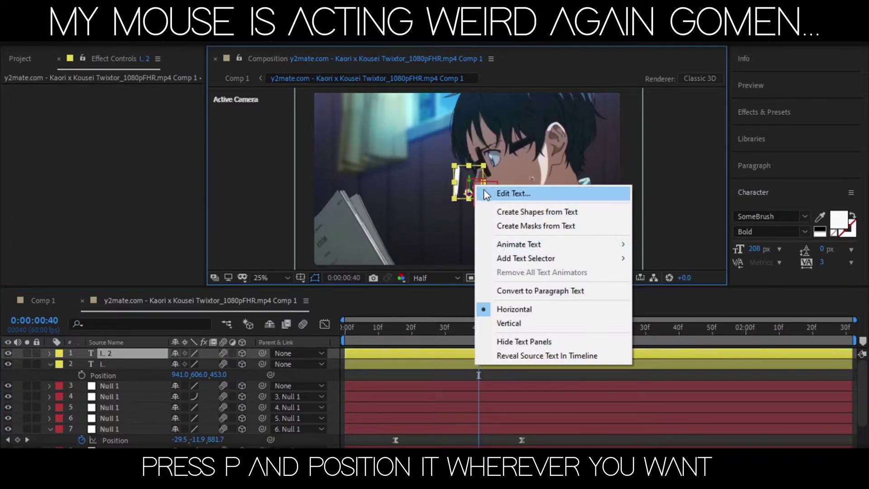
left_click(495, 192)
type("WANT")
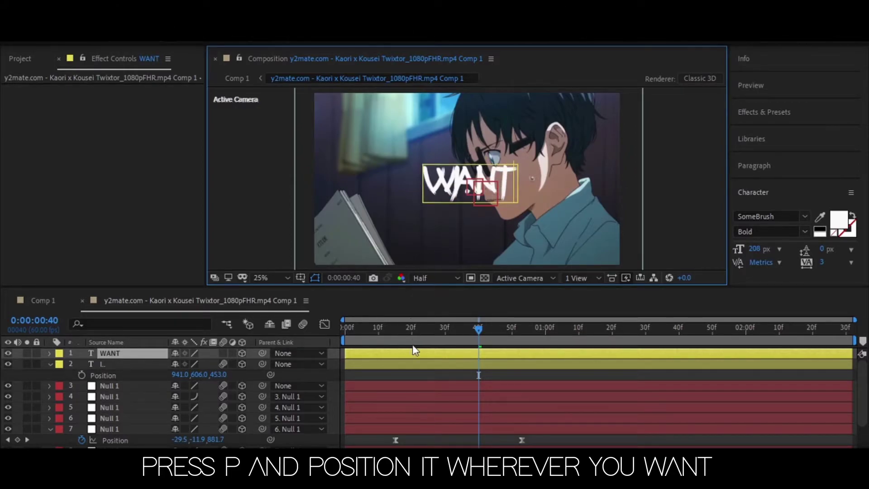
Reveal the WANT layer's Position and set it to about 1289, 766, -614, nearer the camera and toward the frame's lower right
left_click(419, 376)
left_click(422, 353)
key("p")
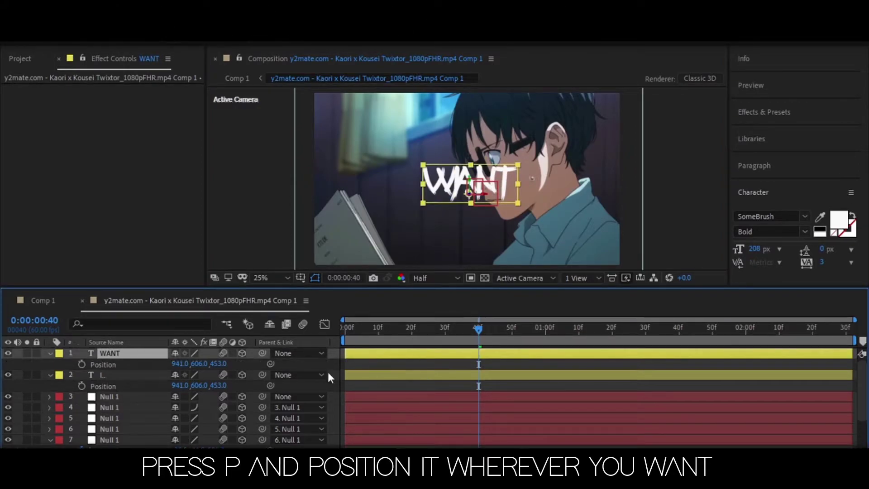
left_click_drag(222, 363, 145, 386)
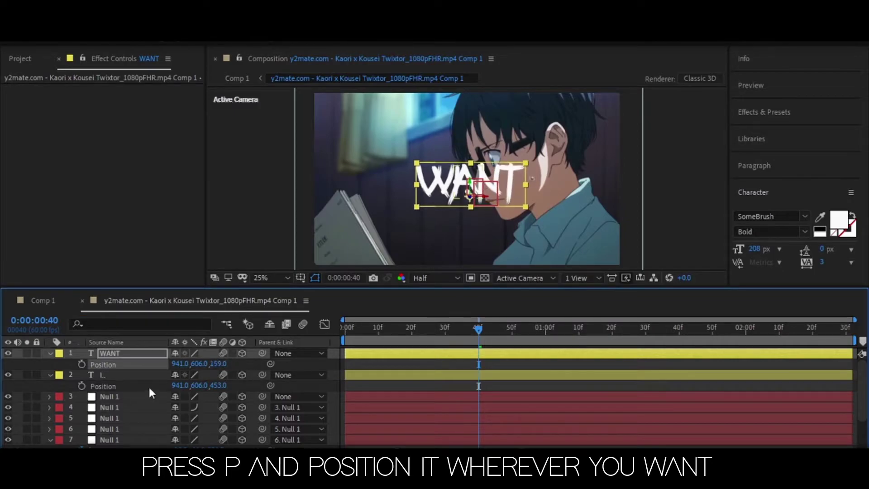
left_click_drag(223, 370, 94, 384)
left_click(93, 385)
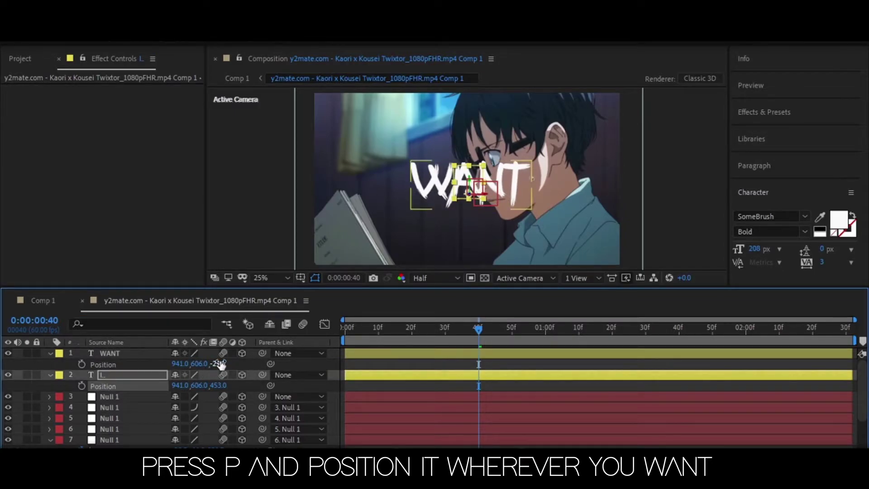
left_click_drag(219, 363, 155, 379)
left_click_drag(224, 361, 436, 367)
left_click_drag(198, 364, 252, 363)
left_click_drag(185, 364, 117, 418)
left_click_drag(180, 364, 178, 394)
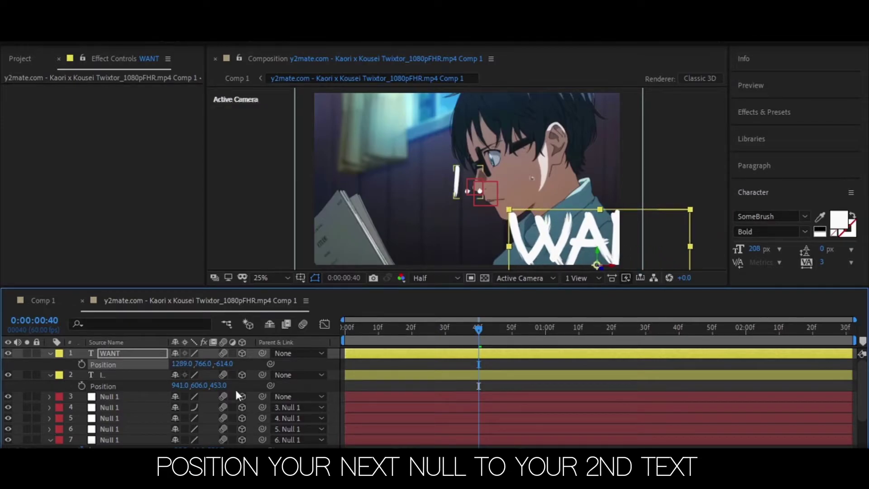
Shift the WANT text further out to about 1471, 845, -614 and preview the camera move
left_click_drag(481, 348, 386, 359)
left_click_drag(180, 364, 206, 409)
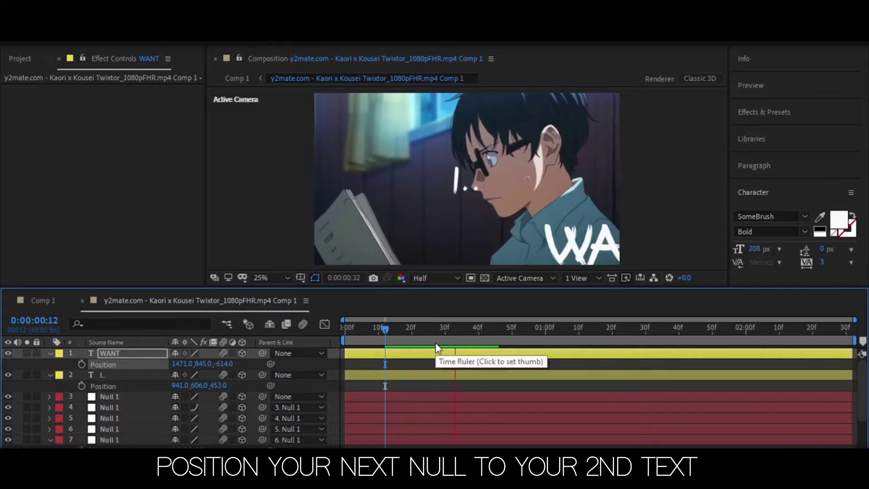
key("space")
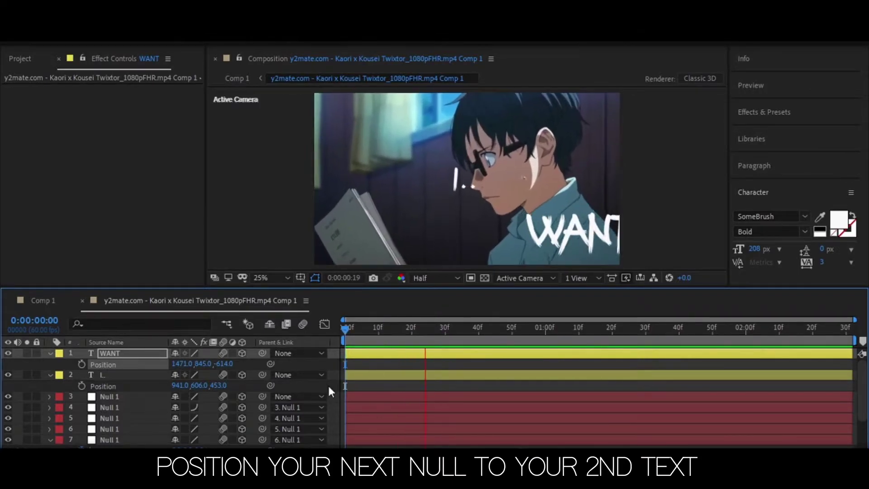
At 0:00:00:45, add a Position keyframe to the next unanimated null, in layer 6, overlapping the previous null's move
left_click_drag(489, 324, 515, 335)
scroll(529, 404, "down", 3)
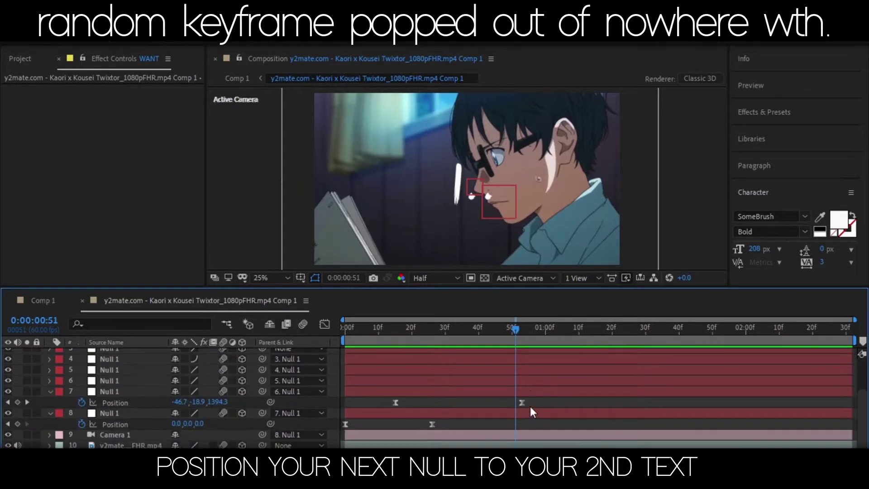
left_click(517, 380)
key("p")
left_click_drag(520, 341, 496, 336)
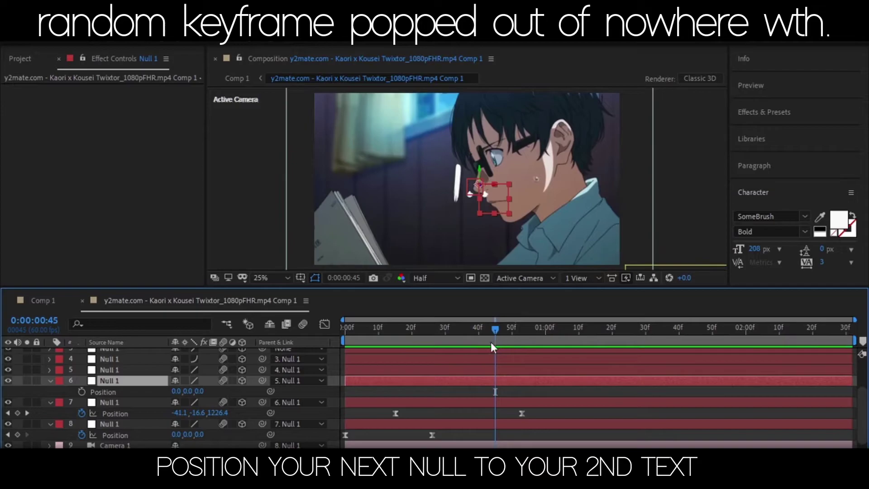
left_click(81, 391)
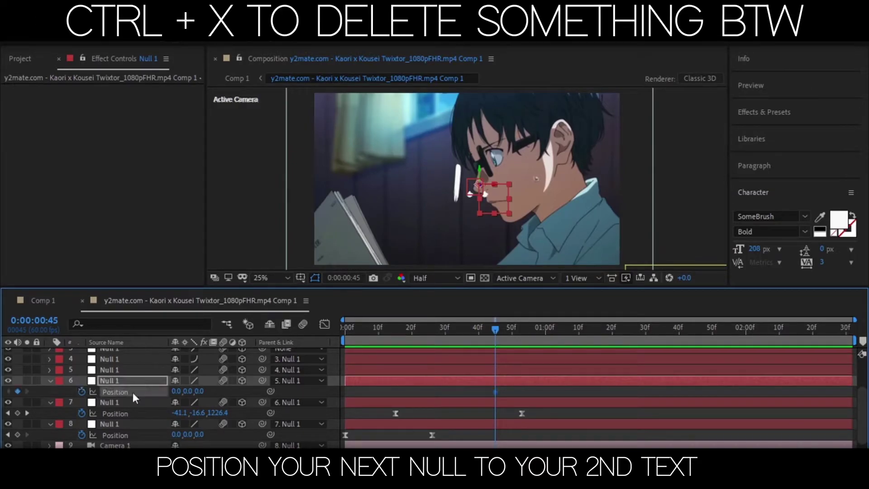
At 0:00:01:18, set the layer 6 null's position to about 505, 222, -381 and delete the stray keyframe on the layer 8 null
left_click_drag(532, 327, 602, 327)
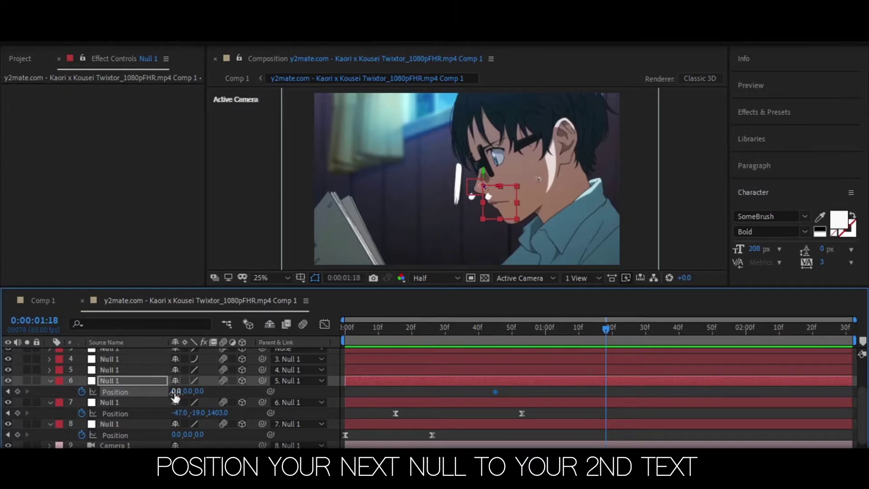
left_click_drag(175, 397, 196, 435)
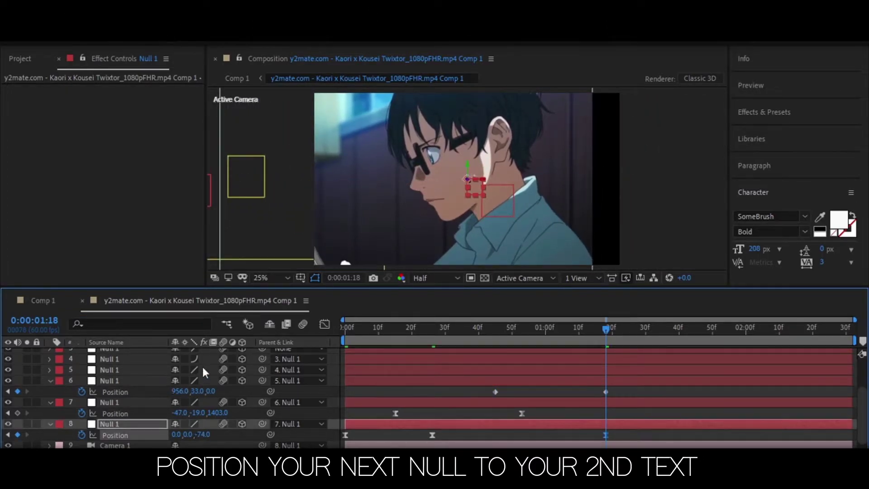
left_click_drag(201, 392, 201, 409)
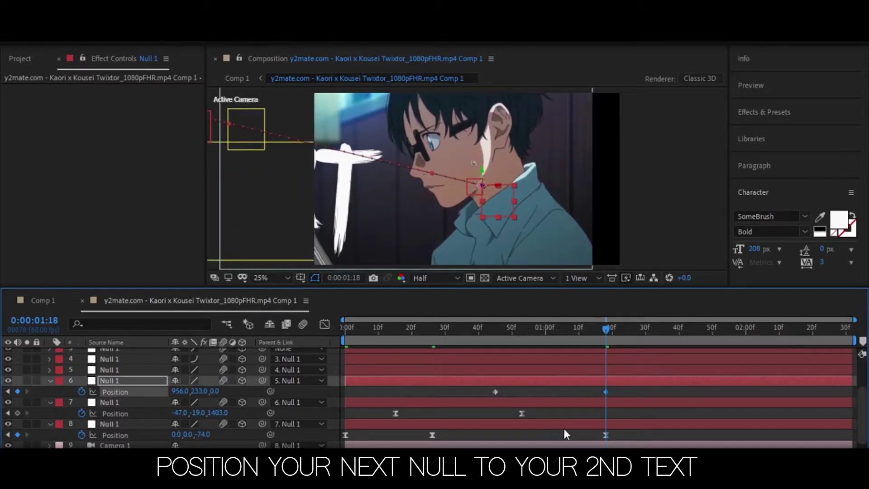
left_click(607, 435)
key("Delete")
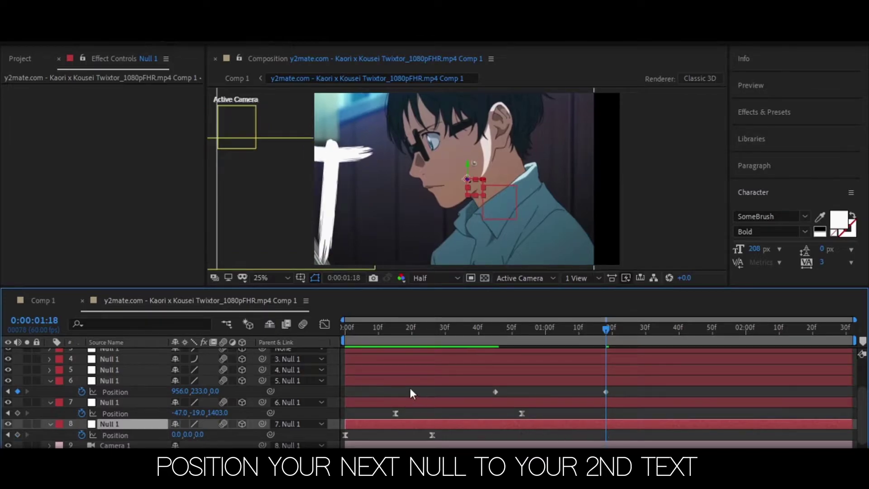
mouse_move(197, 392)
left_mouse_down()
mouse_move(198, 401)
mouse_move(180, 395)
mouse_move(210, 397)
mouse_move(161, 392)
mouse_move(195, 392)
mouse_move(210, 380)
left_mouse_up()
left_click(156, 402)
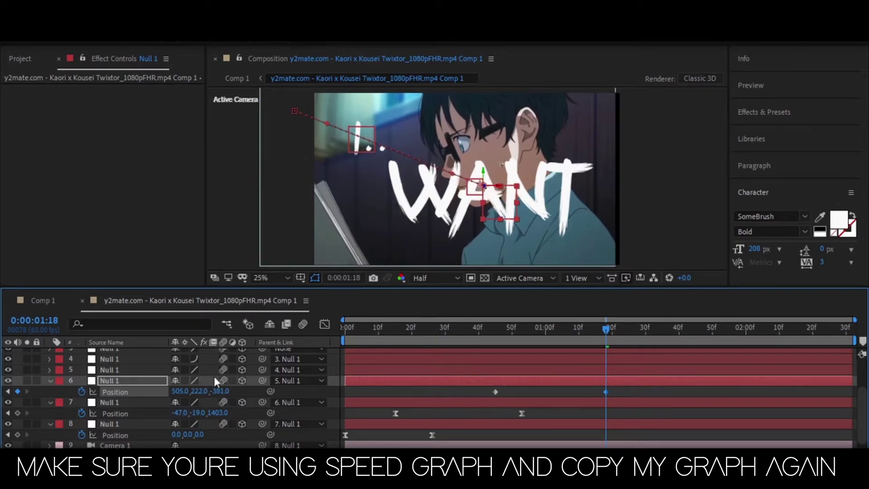
Apply Easy Ease to both Position keyframes of the layer 6 null
left_click_drag(622, 387, 477, 400)
right_click(495, 393)
mouse_move(561, 384)
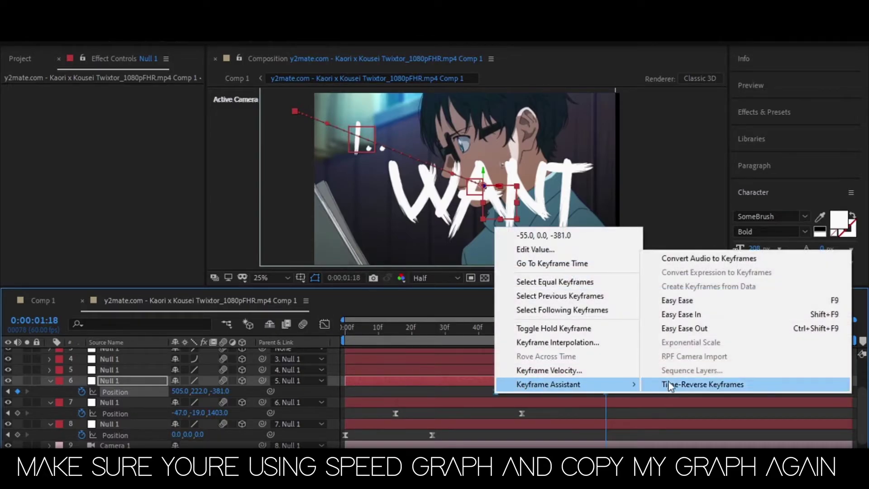
left_click(692, 300)
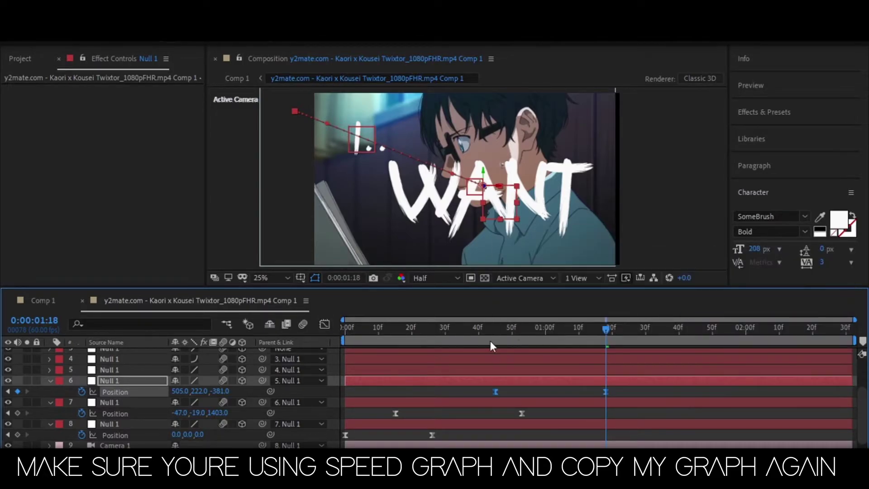
Shape the layer 6 null's speed graph into a steep central peak by lengthening both keyframes' easing handles, and preview the move
left_click(325, 326)
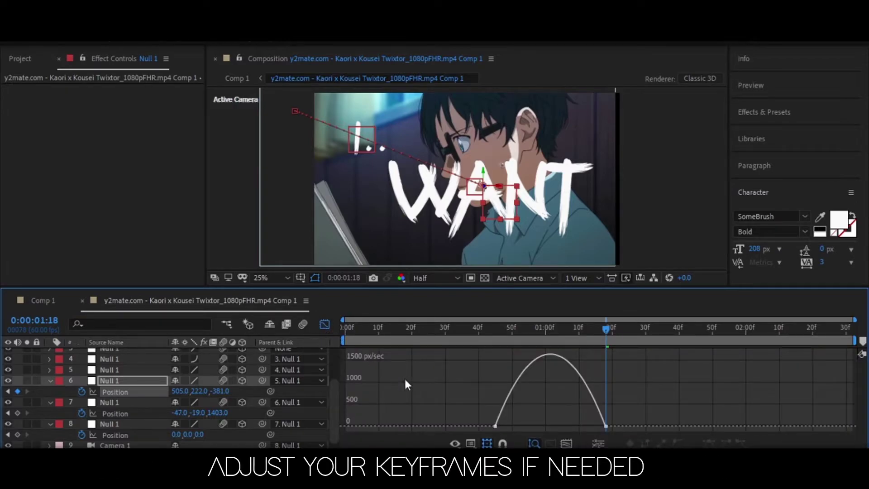
left_click_drag(508, 426, 533, 427)
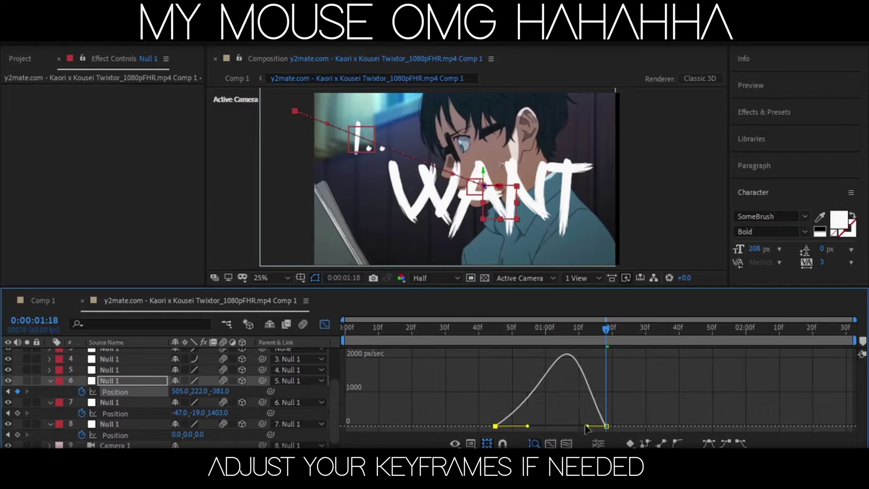
left_click_drag(588, 430, 573, 427)
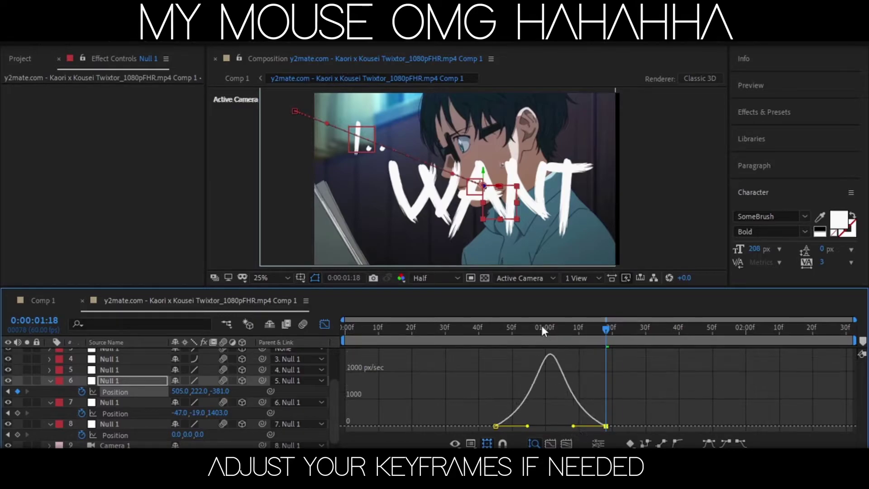
left_click(526, 327)
key("space")
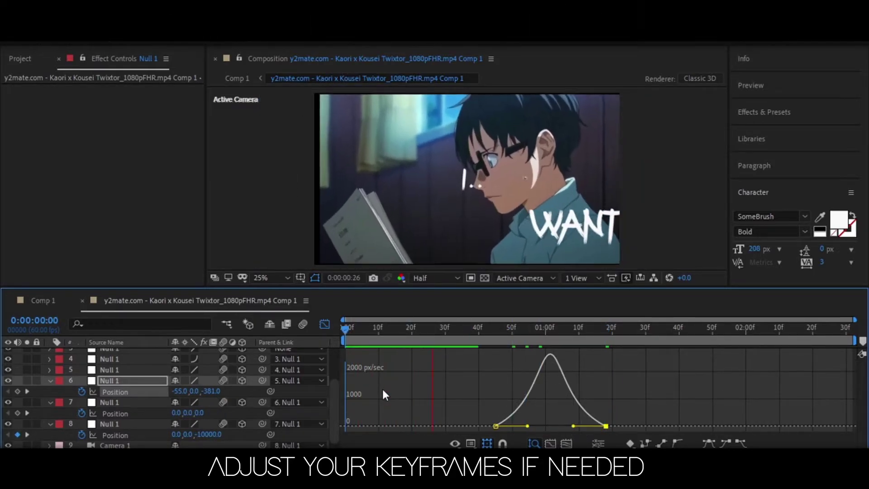
key("space")
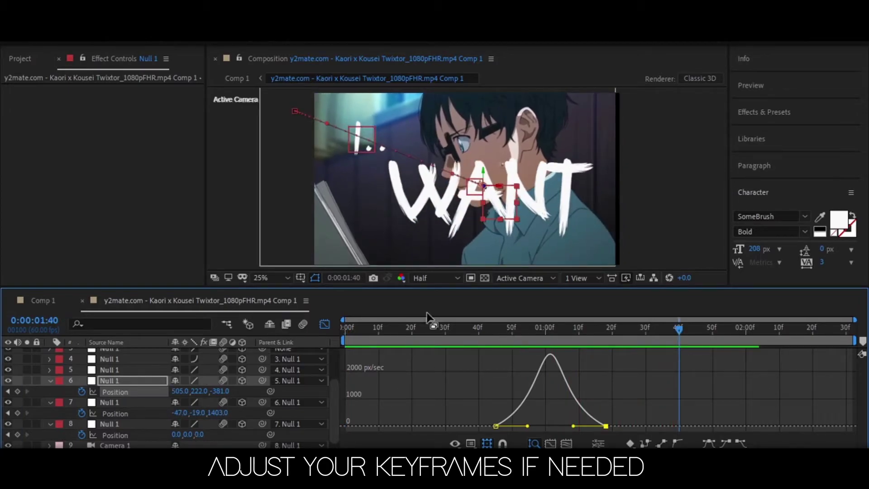
At 0:00:00:53, push the layer 7 null's ending Position keyframe to -47, -19, 2234
left_click(328, 325)
left_click_drag(561, 326, 523, 340)
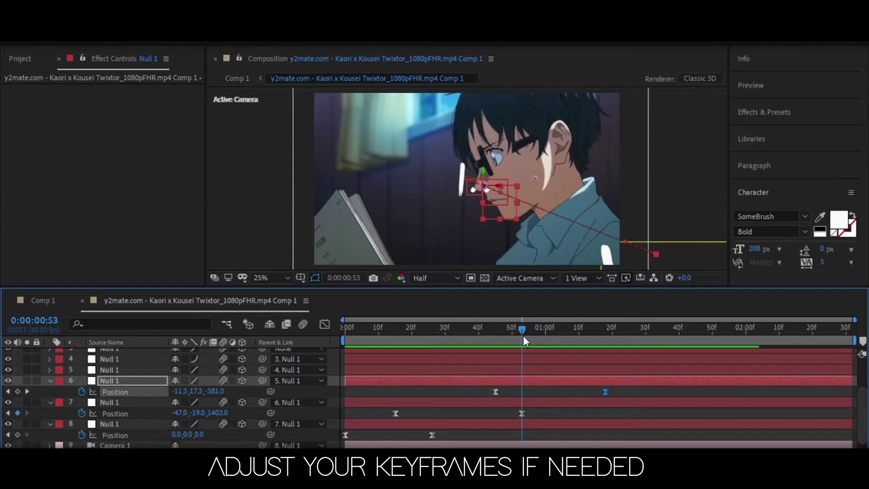
left_click(521, 414)
left_click_drag(245, 407, 419, 423)
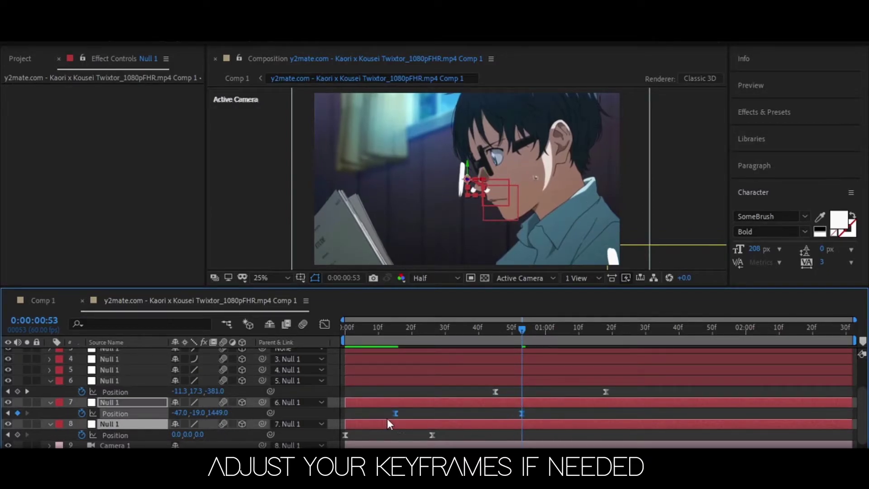
left_click(452, 415)
left_click_drag(221, 413, 675, 372)
Start the layer 7 null's move earlier, with its first Position keyframe at about 0:00:00:10, and preview the timing
key("space")
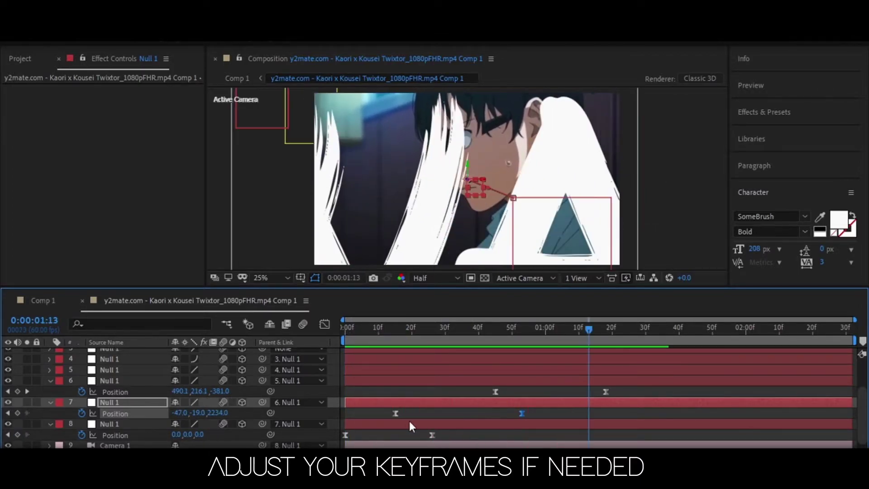
left_click_drag(393, 413, 380, 416)
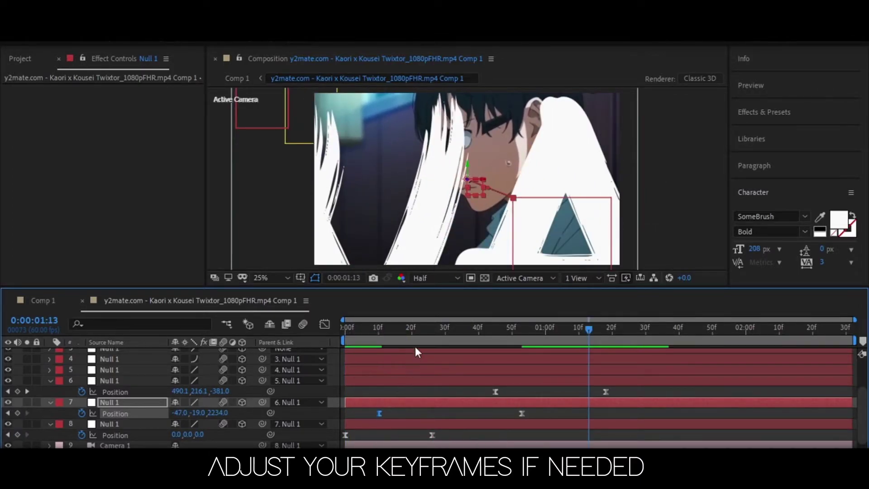
key("space")
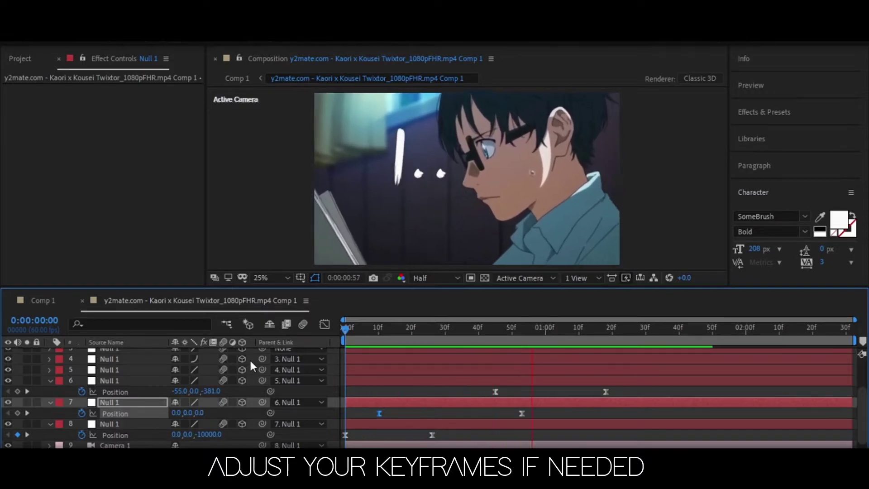
At 0:00:01:18, set the layer 6 null's Position to 545, 222, -1474 and preview from the beginning
left_click_drag(583, 332, 606, 333)
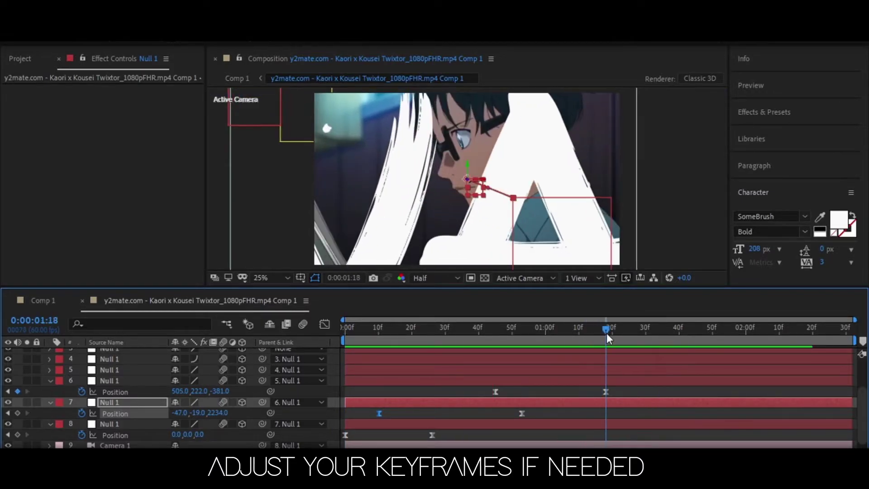
left_click(605, 391)
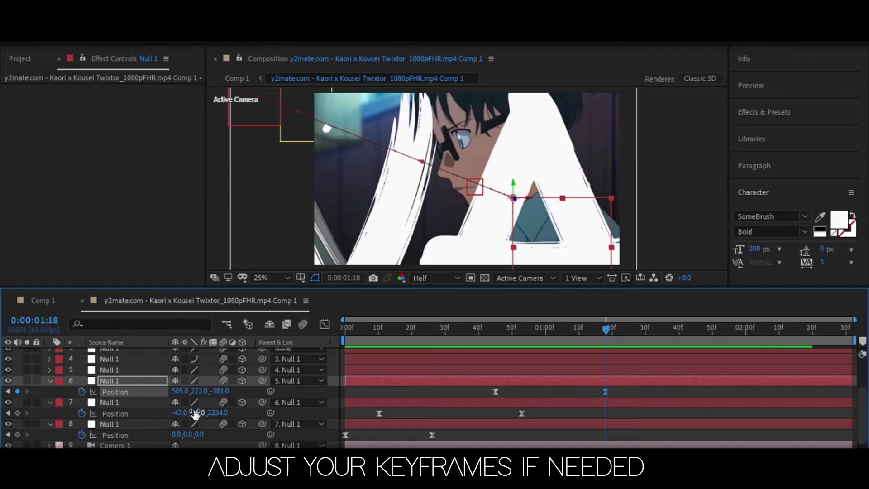
left_click_drag(207, 392, 95, 415)
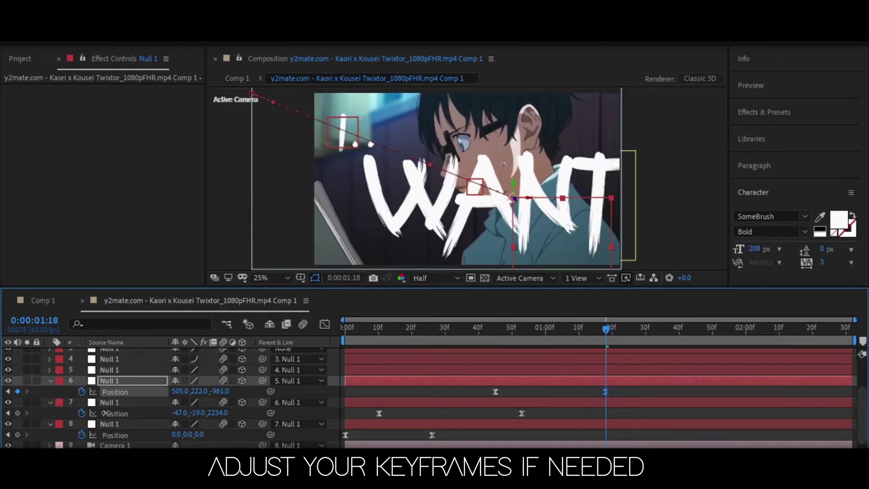
left_click_drag(220, 392, 105, 414)
left_click_drag(184, 392, 149, 417)
key("Home")
key("space")
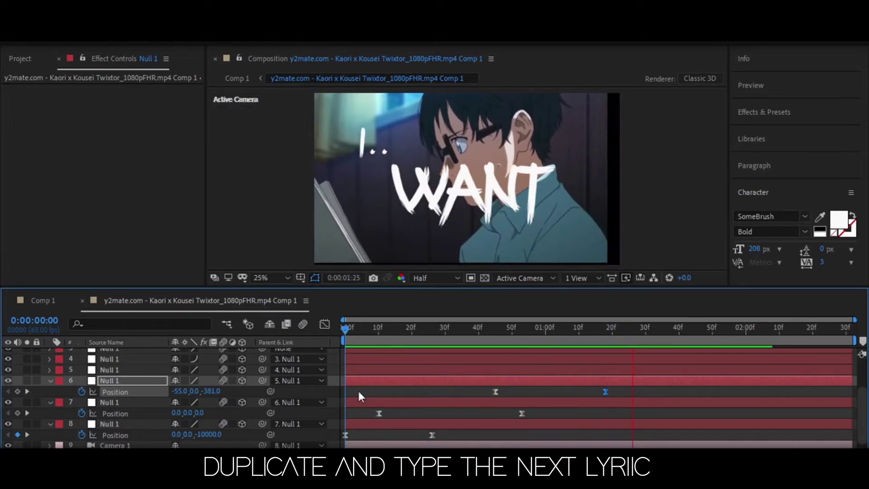
Duplicate the I.. text layer, place the copy at the top of the layer stack and change its text to TO
left_click_drag(532, 337, 492, 343)
scroll(487, 353, "up", 3)
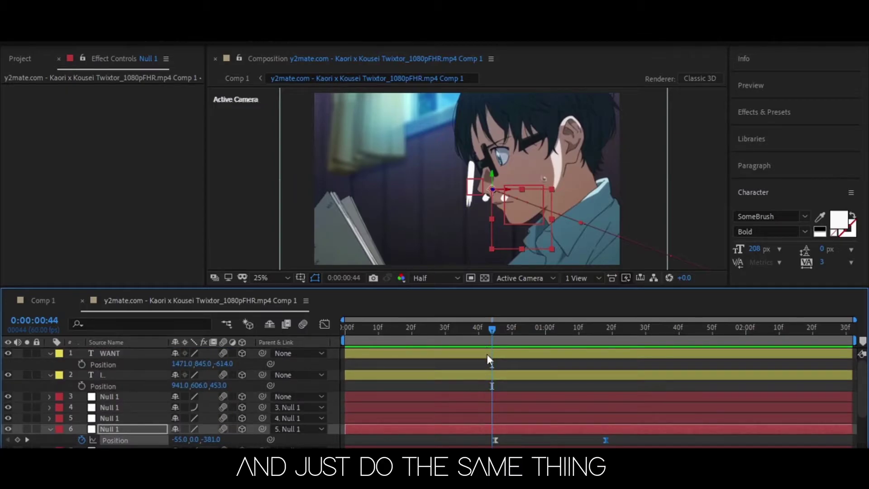
left_click(488, 354)
left_click(476, 373)
right_click(476, 371)
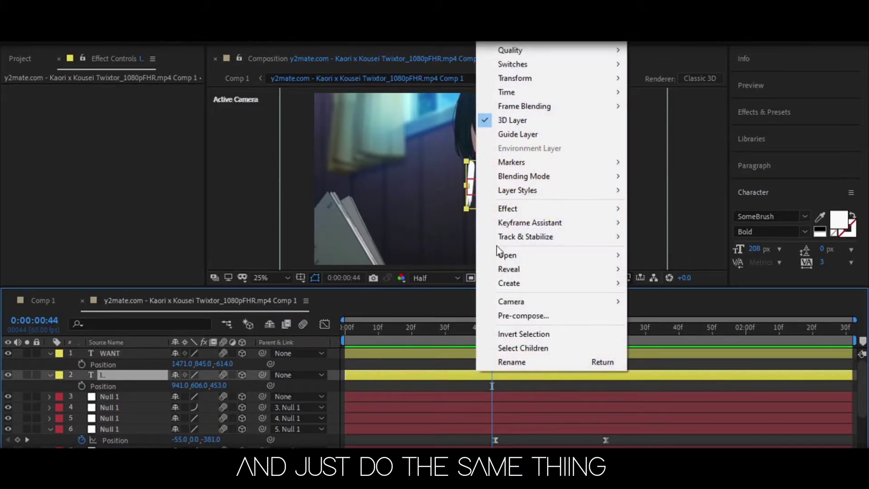
left_click(448, 373)
key("ctrl+d")
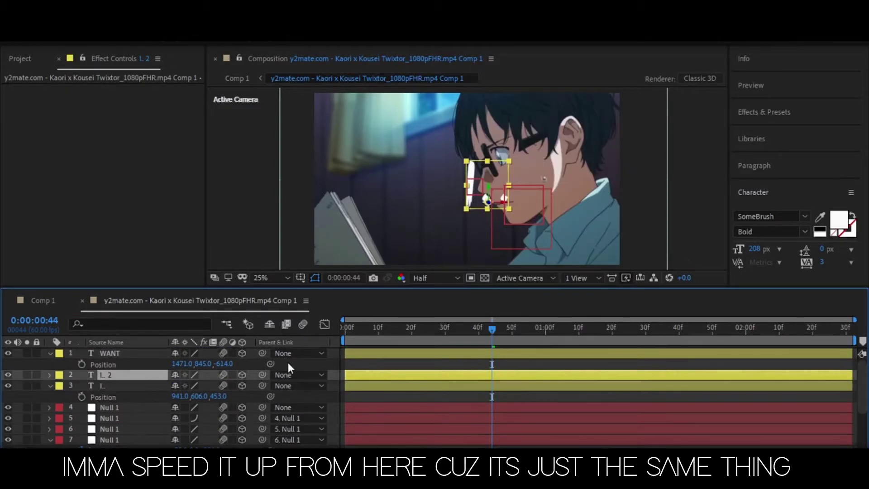
left_click_drag(143, 376, 143, 351)
type("TO")
Position the TO text at about 396, 330, -158
left_click_drag(491, 374, 406, 329)
left_click_drag(179, 364, 221, 363)
left_click(110, 374, "ctrl")
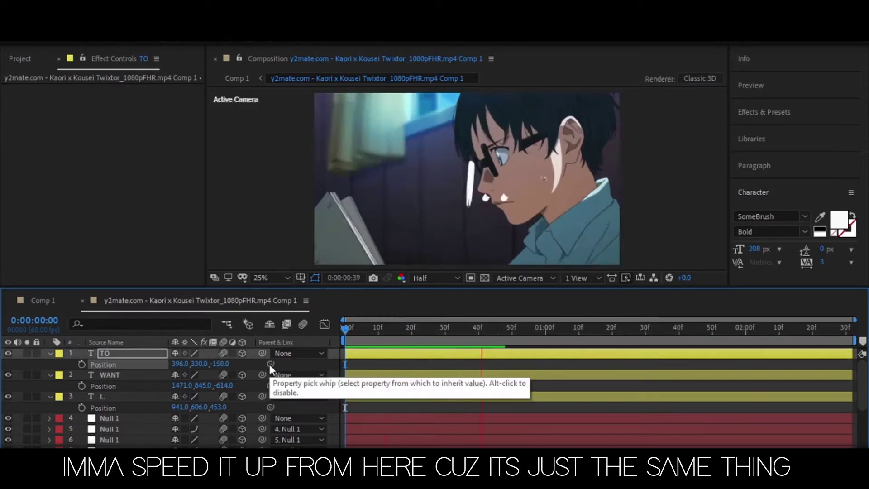
Shift the layer 7 null's two Position keyframes earlier, to about 0:00:00:35 and 0:00:01:08, checking the timing in Comp 1
left_click(43, 300)
left_click(199, 300)
scroll(181, 398, "down", 3)
left_click_drag(496, 380, 463, 381)
left_click(43, 300)
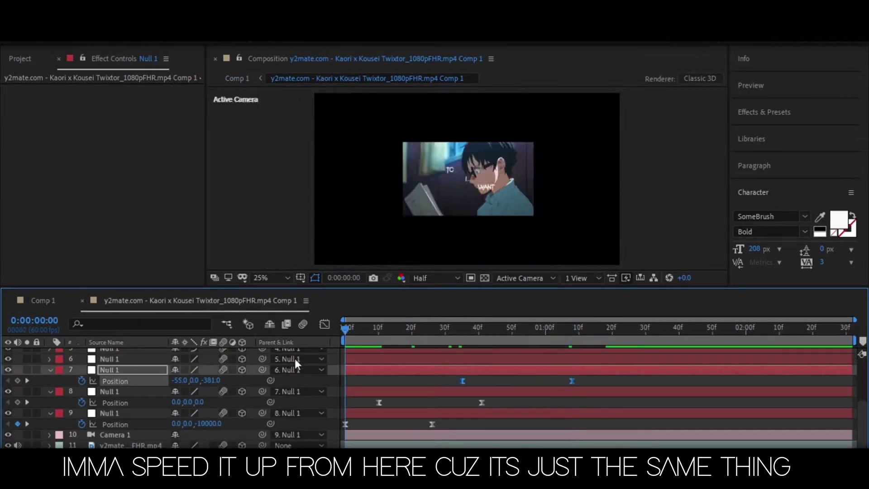
Shift the layer 8 null's Position keyframes earlier, to about 0:00:00:03 and 0:00:00:34, and check against Comp 1
left_click(199, 300)
left_click_drag(522, 403, 476, 403)
left_click_drag(372, 403, 355, 402)
left_click(43, 300)
left_click(199, 300)
Animate the layer 6 null's Position toward the TO text, reaching about X -997 and Z 875 at 0:00:01:29
left_click_drag(394, 327, 488, 327)
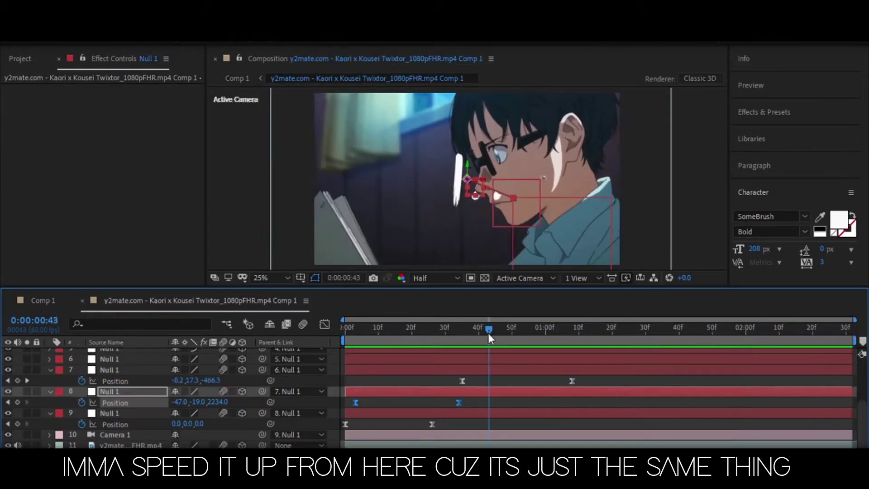
left_click(81, 370)
left_click(643, 327)
left_click_drag(182, 369, 212, 370)
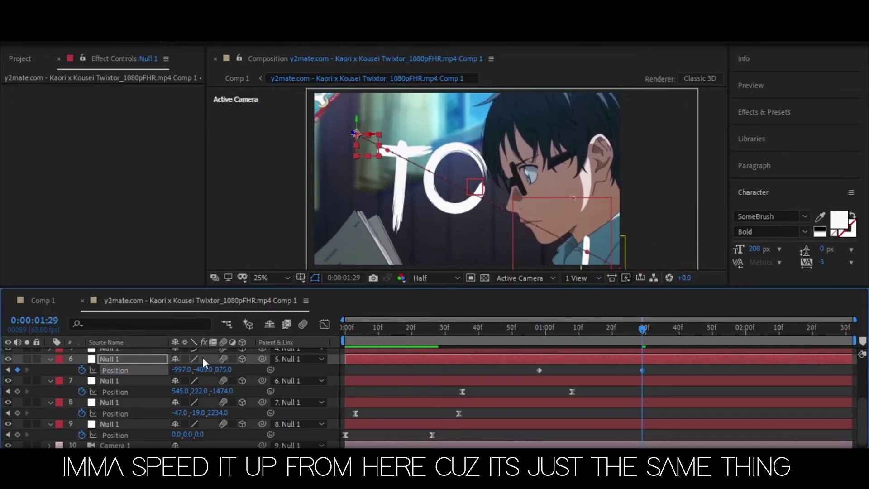
Shape the speed graph of the layer 6 null's Position keyframes by extending both easing handles
left_click(541, 370)
key("shift+F3")
left_click_drag(514, 412, 602, 423)
left_click_drag(660, 423, 625, 423)
key("shift+F3")
Move the layer 6 null's first keyframe to about 0:00:00:50 and the layer 7 null's last to about 0:00:01:01, checking in Comp 1
left_click_drag(540, 370, 513, 370)
left_click(43, 300)
left_click(199, 300)
left_click(720, 327)
left_click(115, 392)
left_click_drag(572, 391, 548, 392)
left_click(43, 301)
left_click(366, 330)
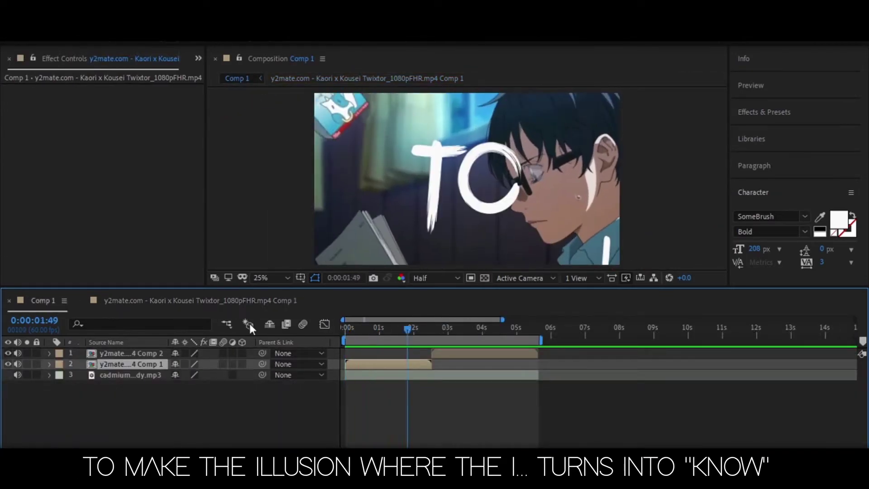
Split the I.. text layer at 0:00:01:15 and delete the part after the split
left_click(199, 300)
scroll(181, 398, "up", 5)
left_click(593, 327)
left_click(109, 396)
mouse_move(593, 326)
left_mouse_down()
mouse_move(439, 339)
mouse_move(596, 330)
left_mouse_up()
key("ctrl+shift+d")
key("Delete")
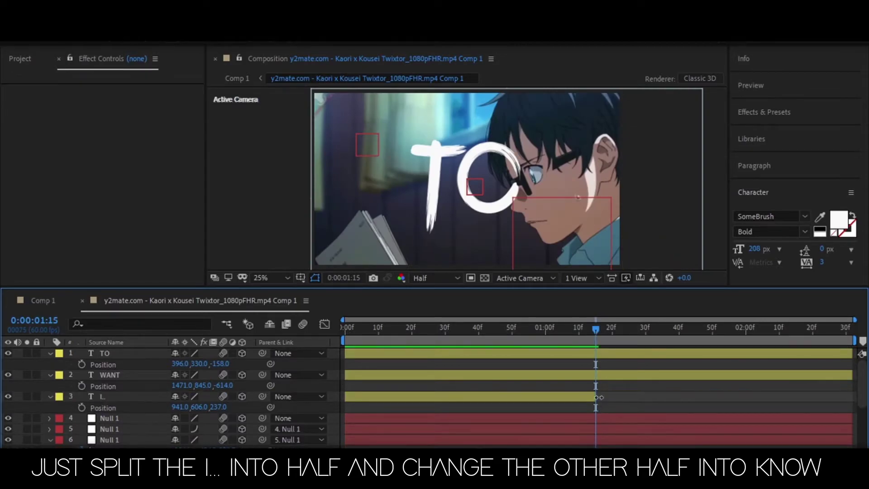
Duplicate the trimmed I.. layer and slide the copy along the timeline so it starts at 0:00:01:15
left_click(577, 398)
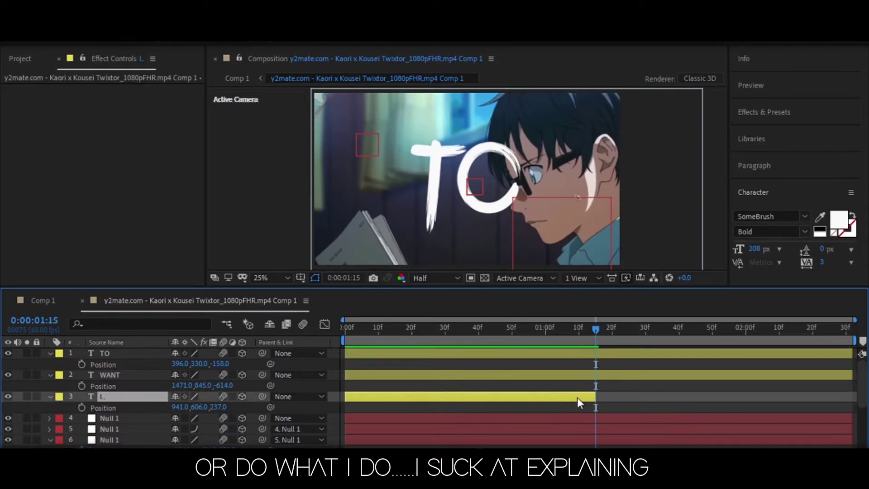
key("ctrl+d")
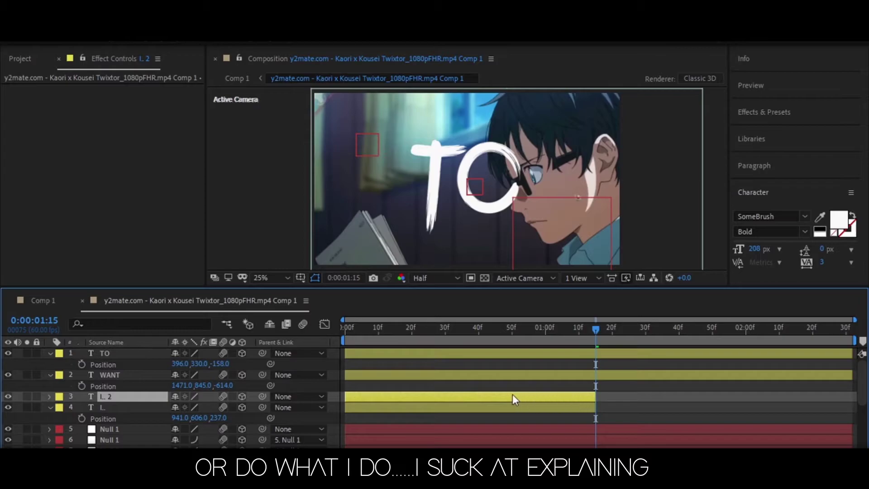
left_click_drag(425, 395, 676, 395)
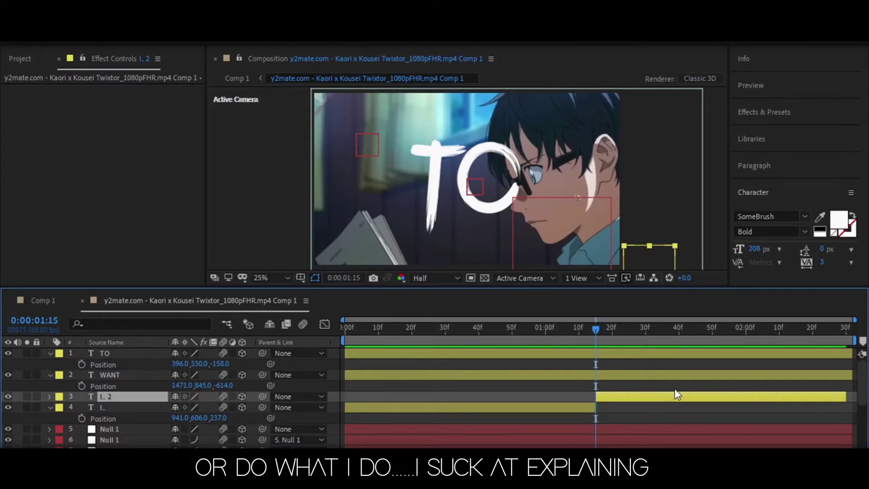
At 0:00:01:16, change the duplicated I.. layer's text to TO
mouse_move(595, 340)
left_mouse_down()
mouse_move(621, 336)
mouse_move(486, 348)
mouse_move(615, 341)
mouse_move(599, 344)
left_mouse_up()
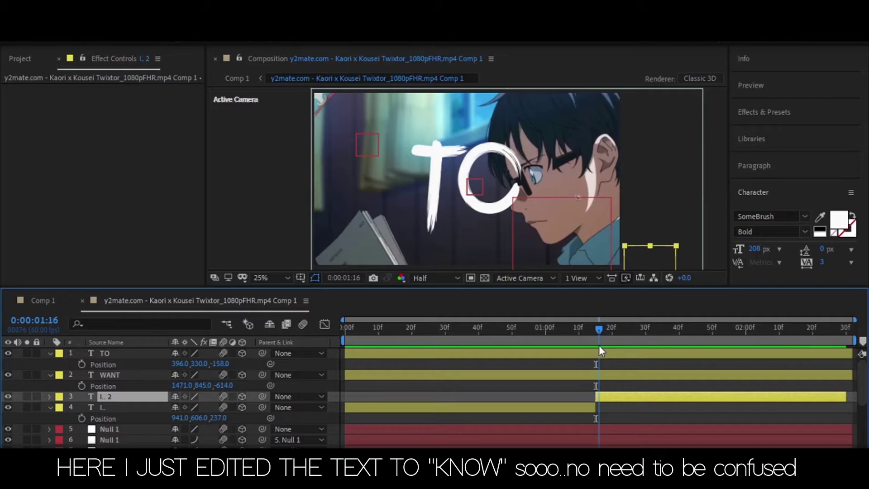
right_click(632, 263)
left_click(668, 271)
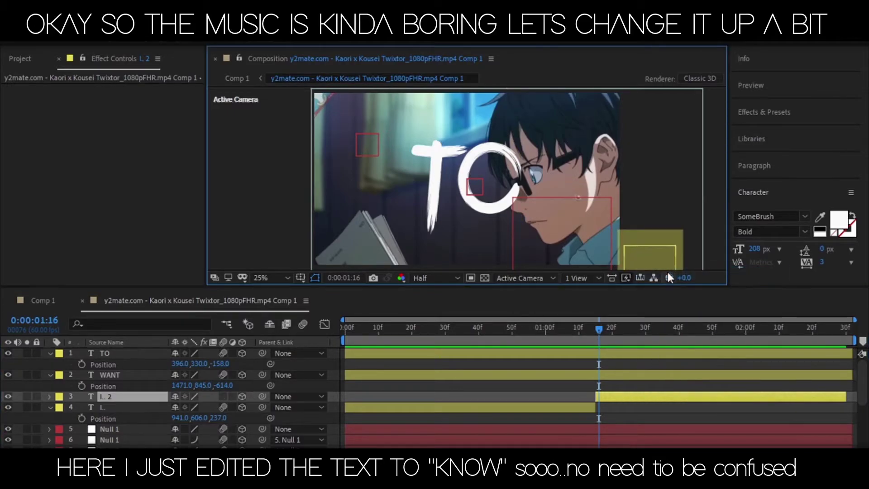
type("TO")
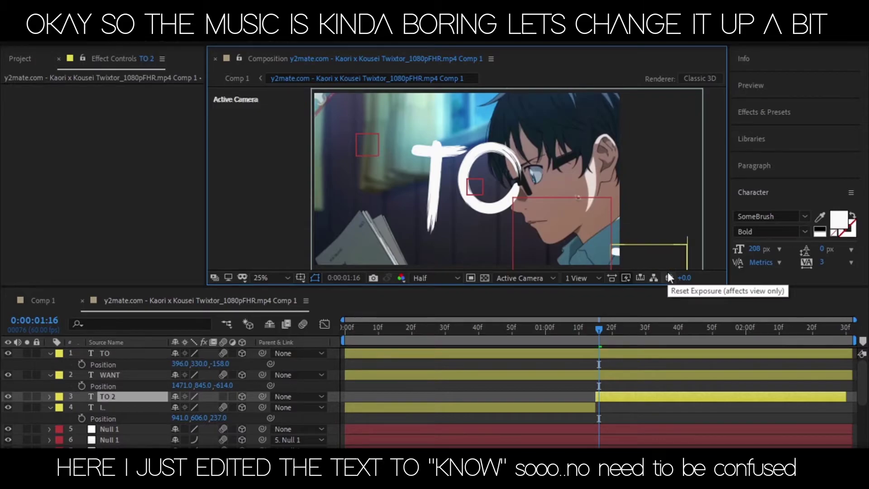
left_click(623, 389)
left_click(609, 358)
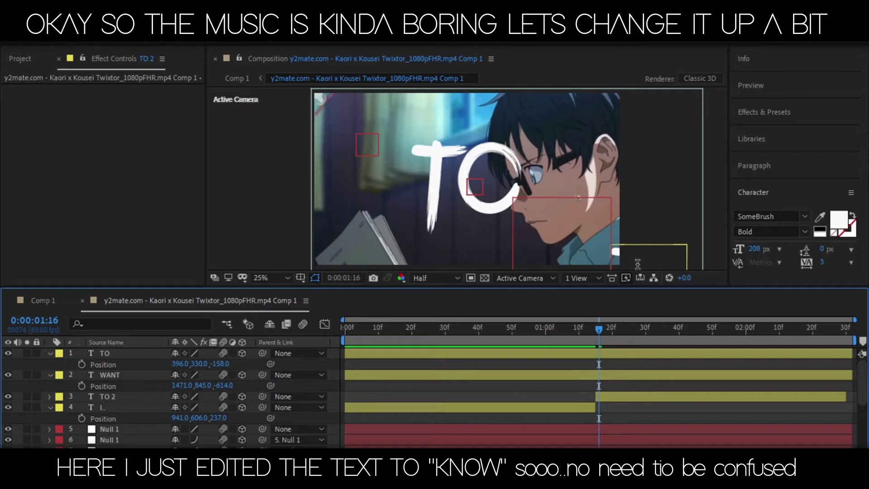
Change the duplicated layer's text to KNOW and preview the composition from the beginning
right_click(637, 264)
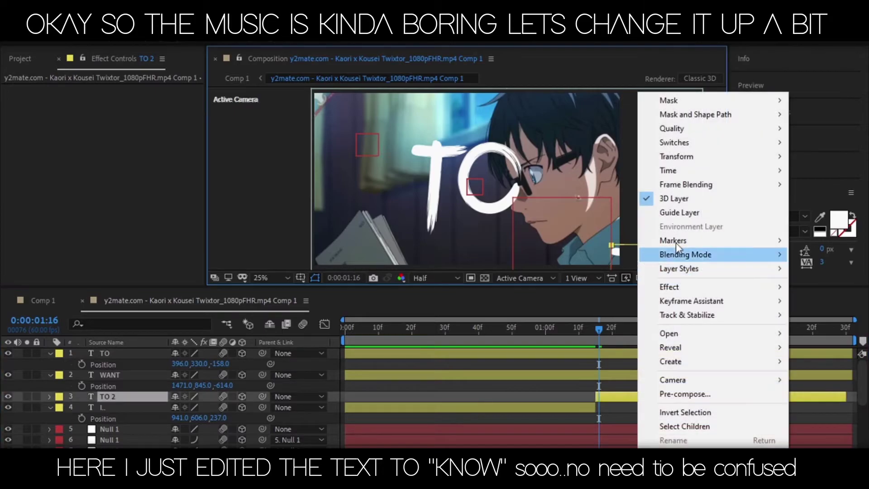
left_click(609, 399)
right_click(632, 265)
left_click(653, 273)
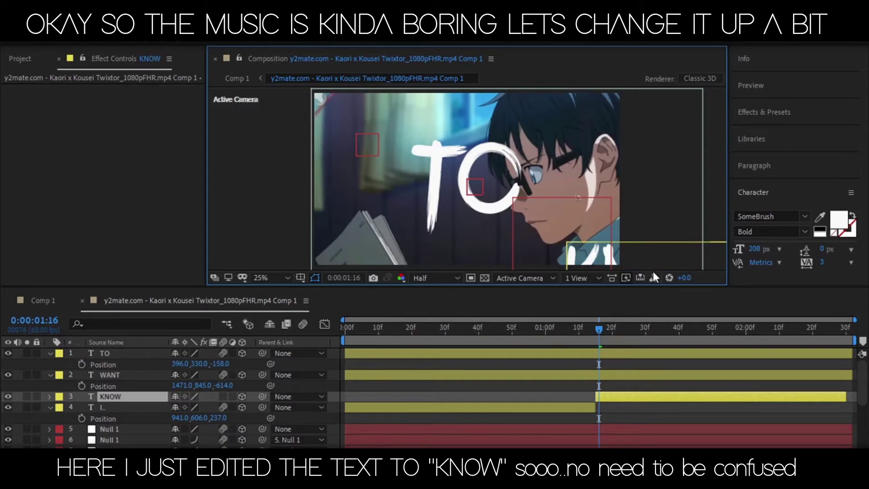
left_click_drag(584, 329, 273, 350)
key("space")
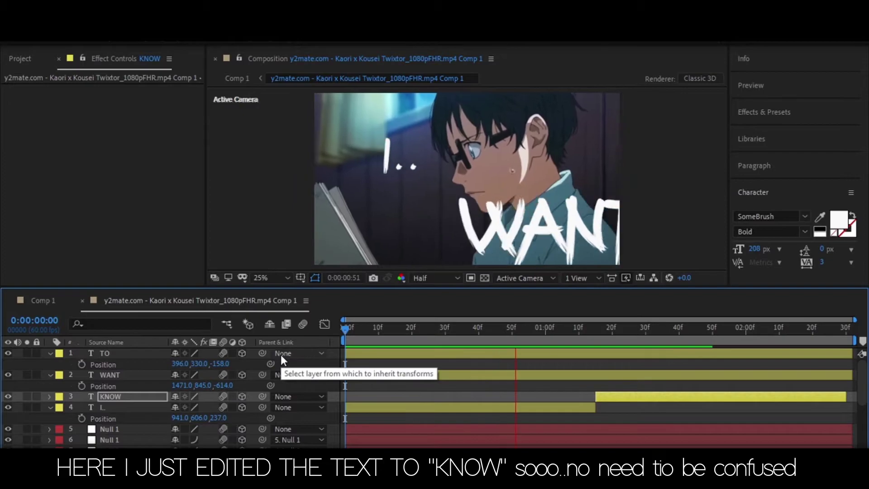
Check playback around the KNOW text's entrance and slide its layer along the timeline to start at about 0:00:01:16
left_click(588, 331)
left_click_drag(607, 396, 615, 394)
key("space")
mouse_move(613, 336)
left_mouse_down()
mouse_move(597, 335)
mouse_move(613, 338)
left_mouse_up()
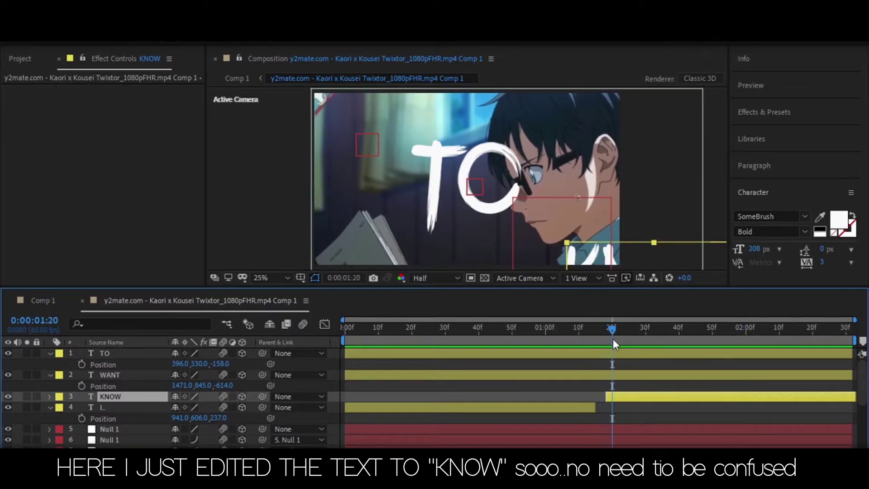
left_click_drag(620, 395, 602, 398)
Set the KNOW layer's Z position to -124 and preview the move from WANT to TO
key("p")
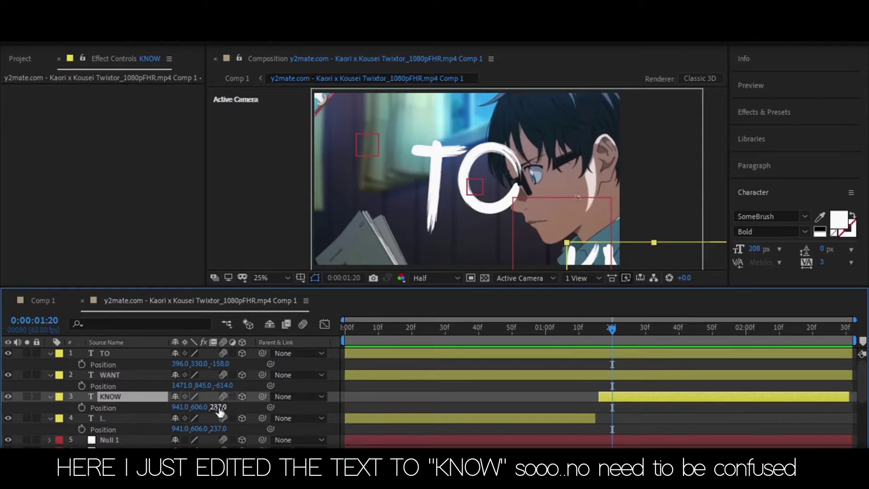
left_click_drag(221, 410, 194, 407)
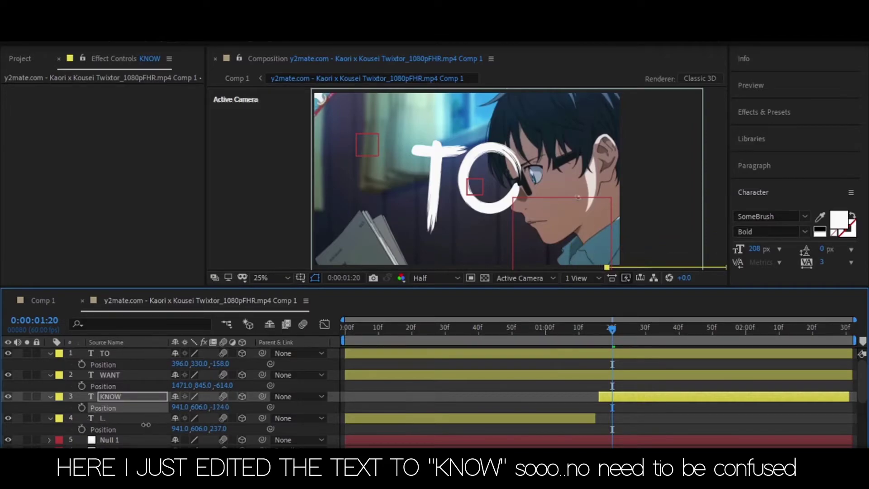
left_click(578, 339)
key("space")
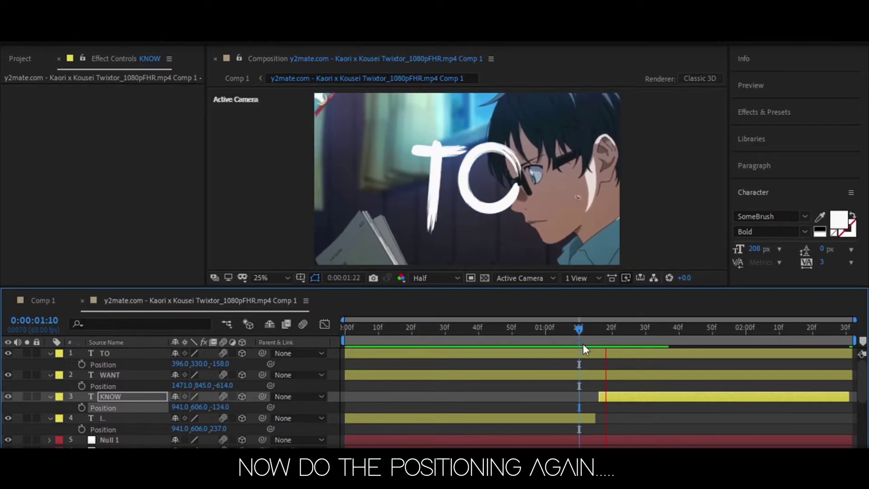
left_click(472, 327)
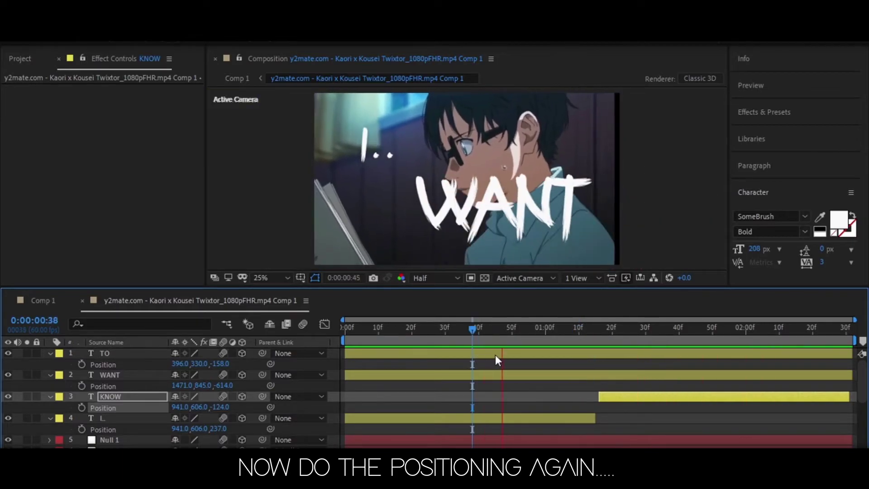
Keyframe the layer 6 null's Position at 0:00:01:12, then add a keyframe of 572, 278, -722 that frames KNOW, placed at 0:00:01:58
left_click(596, 330)
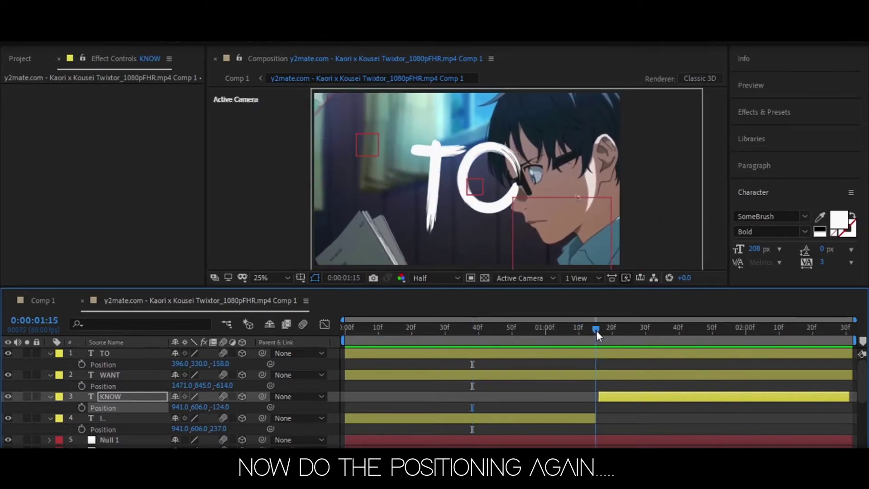
scroll(635, 421, "down", 3)
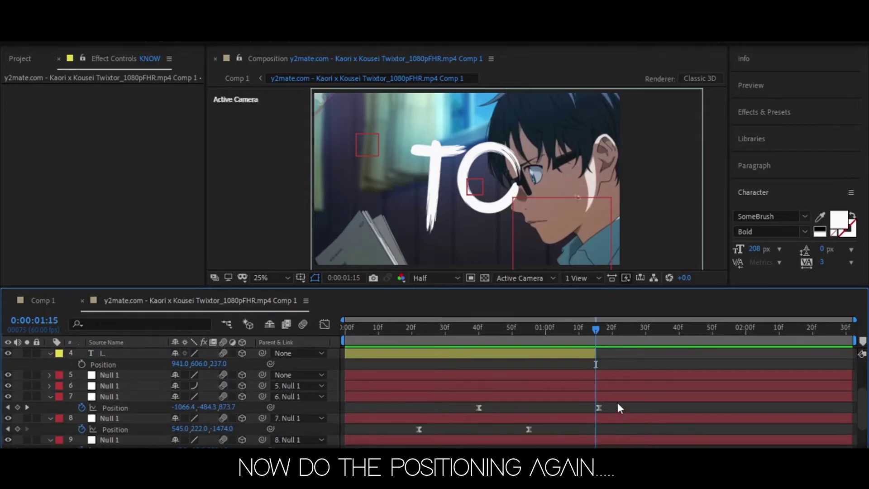
left_click(603, 387)
left_click_drag(595, 330, 583, 334)
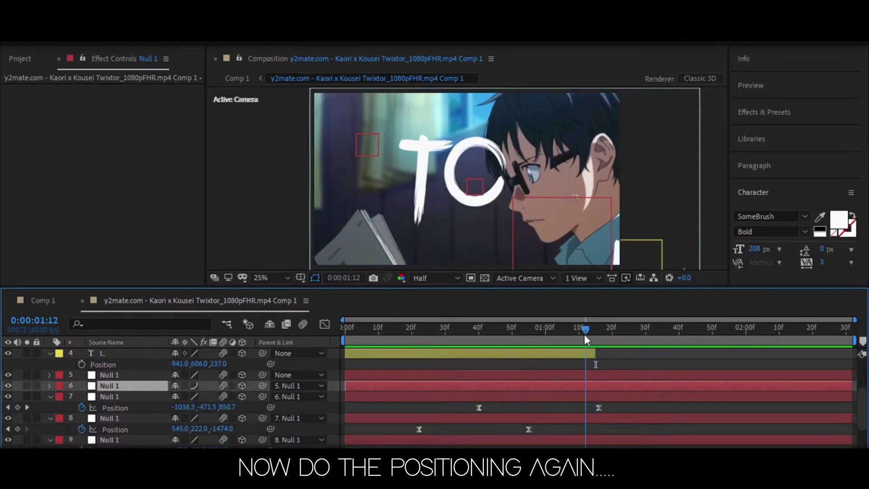
key("p")
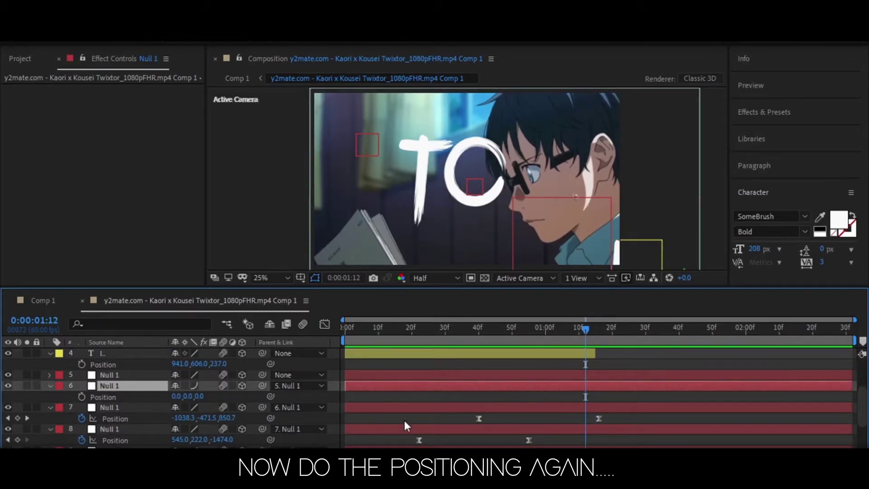
left_click(79, 395)
left_click_drag(584, 337, 675, 331)
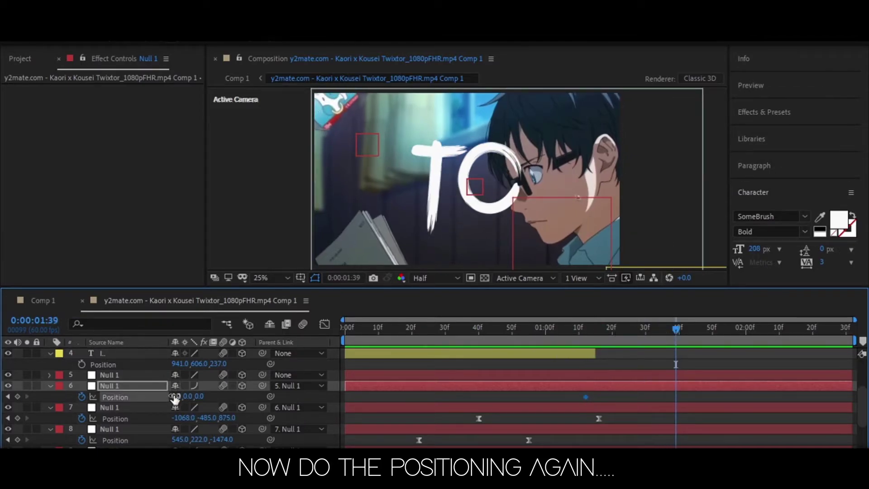
left_click_drag(178, 399, 114, 415)
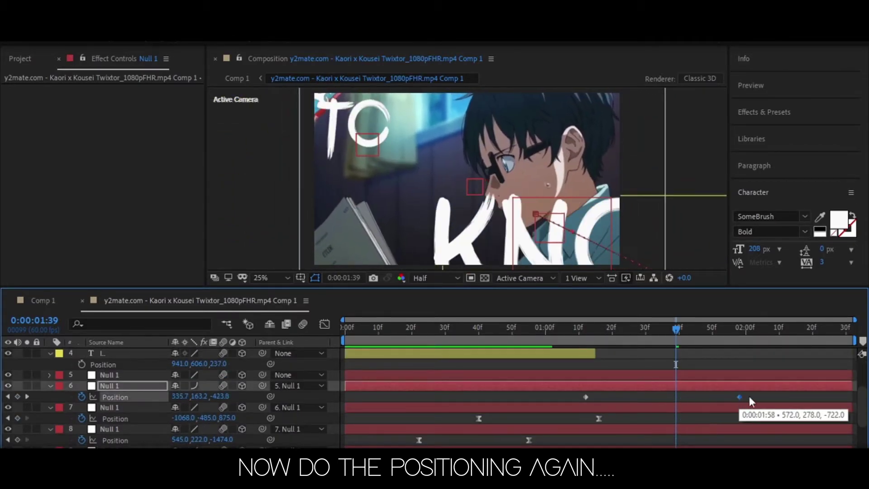
Apply Easy Ease to both Position keyframes of the layer 6 null and check their speed graph
right_click(590, 395)
right_click(587, 397)
mouse_move(595, 388)
left_click(416, 305)
key("shift+F3")
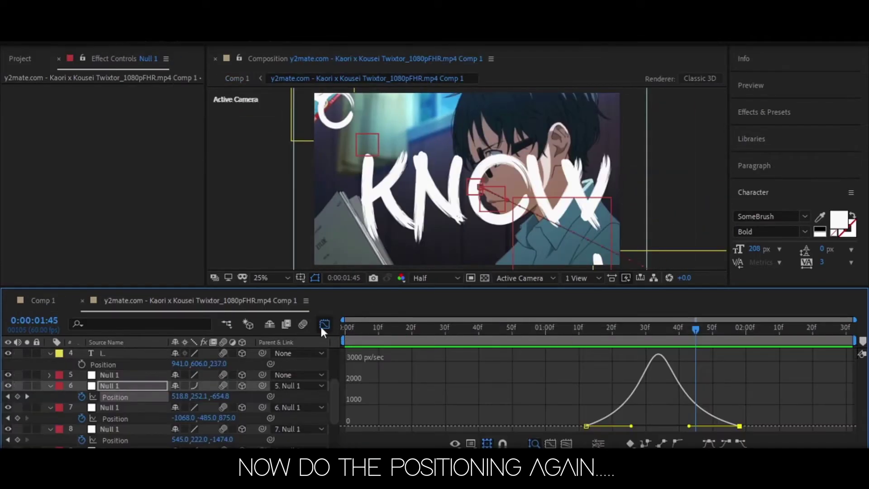
left_click(325, 324)
Start animating the layer 5 null with a Position keyframe at 0:00:01:48
left_click(664, 374)
mouse_move(694, 340)
left_mouse_down()
mouse_move(672, 338)
mouse_move(706, 335)
left_mouse_up()
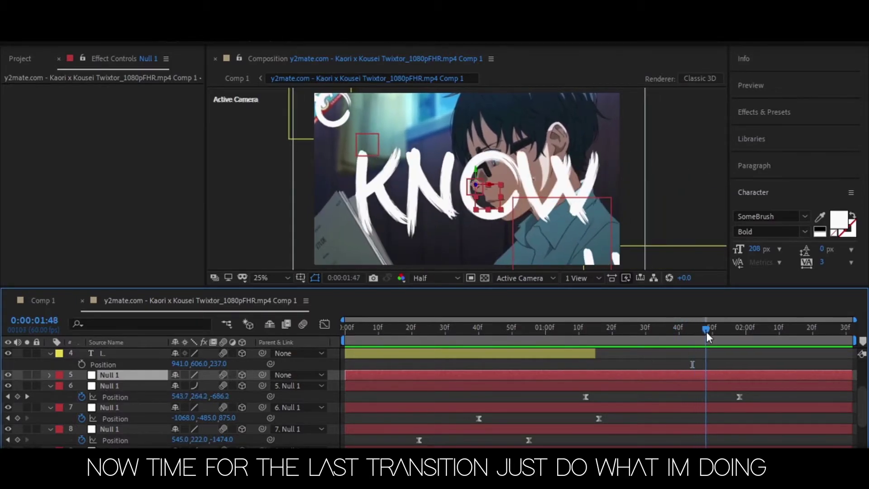
key("p")
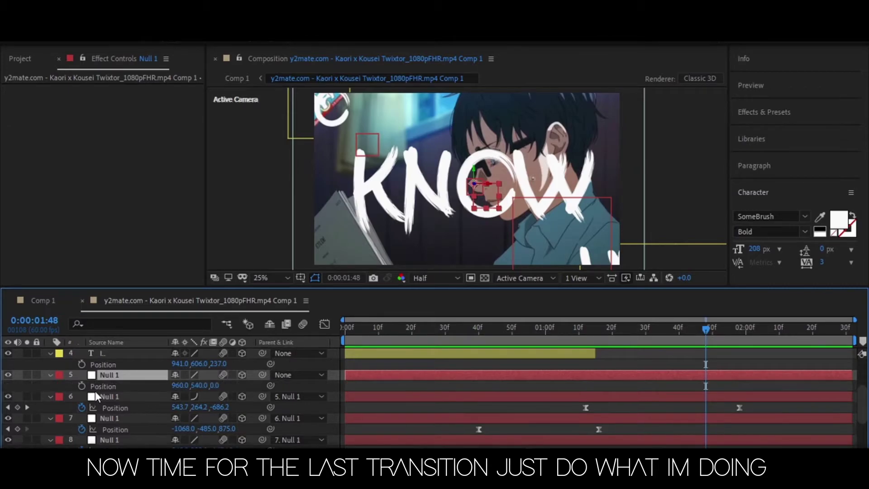
left_click(82, 386)
At 0:00:02:29, set the layer 5 null's Z position to 6679 so the camera dives into the clip's dark background
left_click_drag(765, 338, 843, 333)
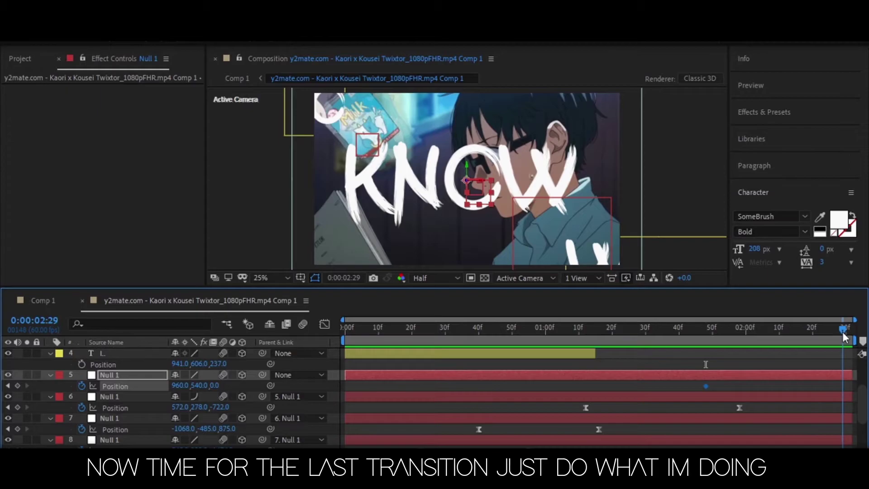
left_click_drag(214, 385, 307, 392)
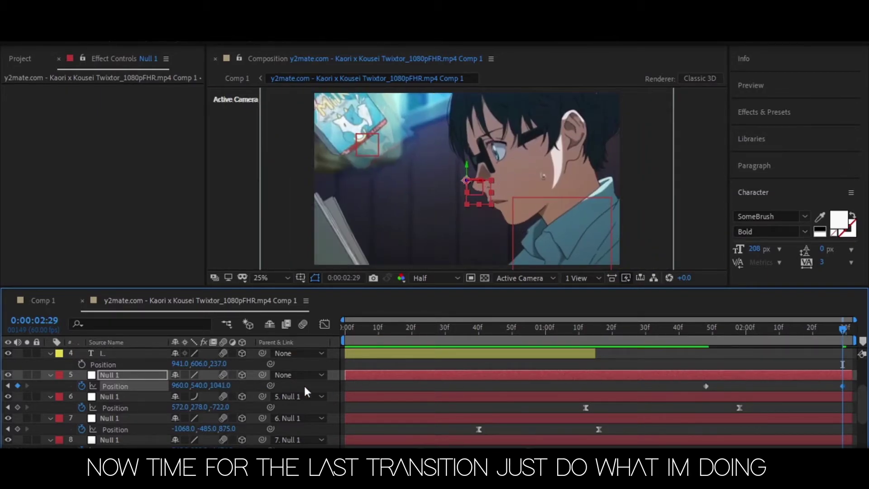
left_click_drag(222, 390, 464, 392)
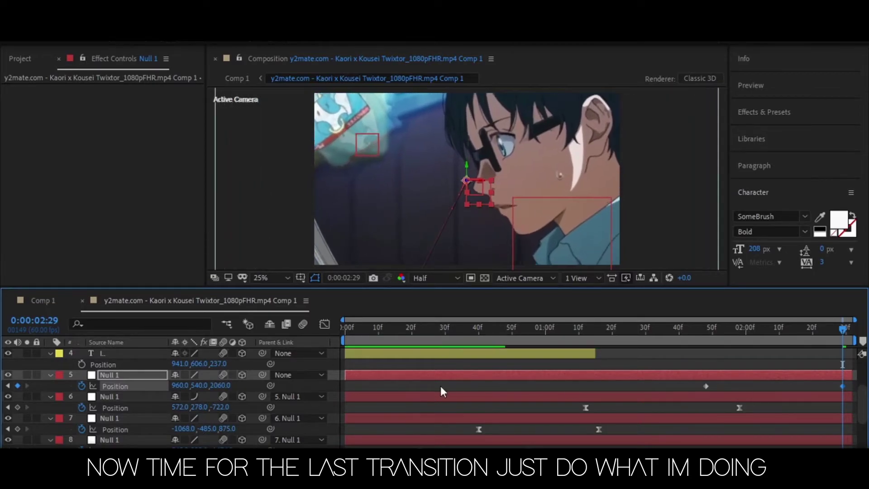
left_click_drag(219, 389, 565, 373)
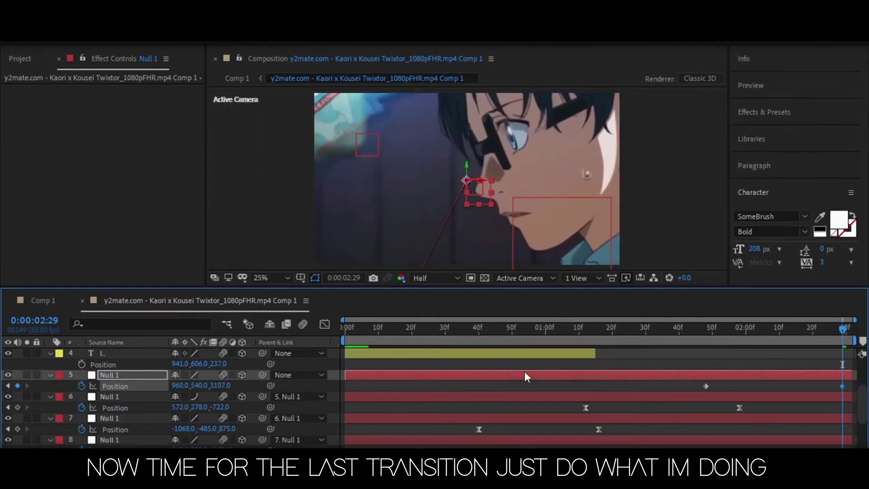
left_click_drag(210, 385, 416, 392)
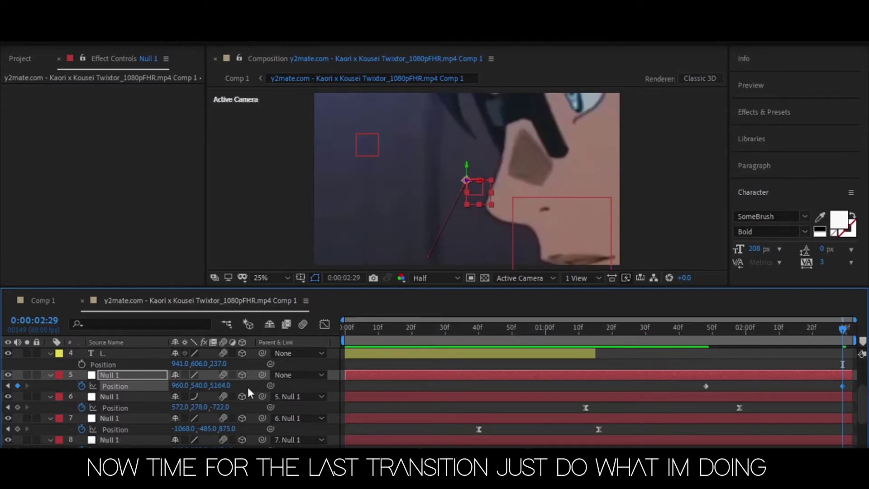
left_click_drag(216, 386, 277, 386)
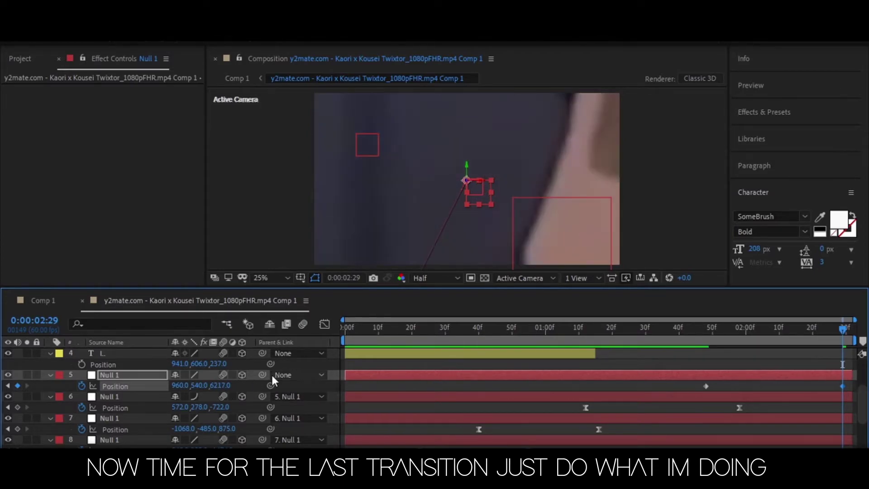
left_click_drag(222, 387, 732, 383)
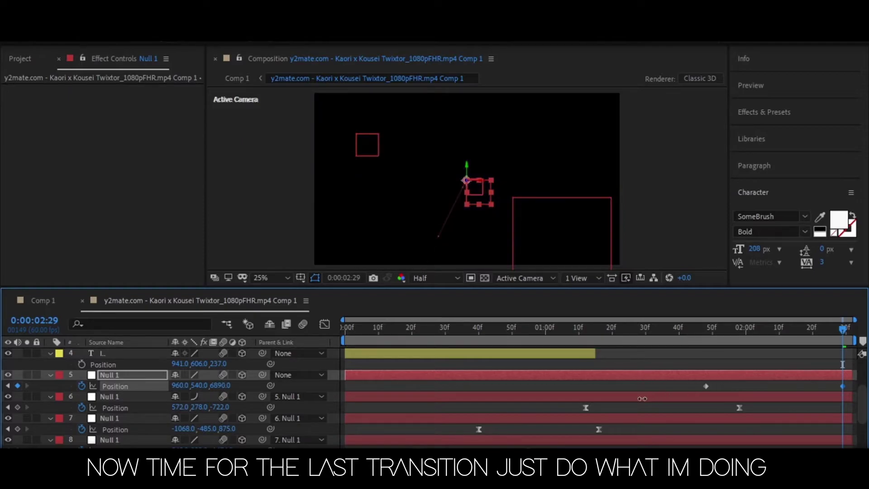
left_click_drag(649, 398, 561, 408)
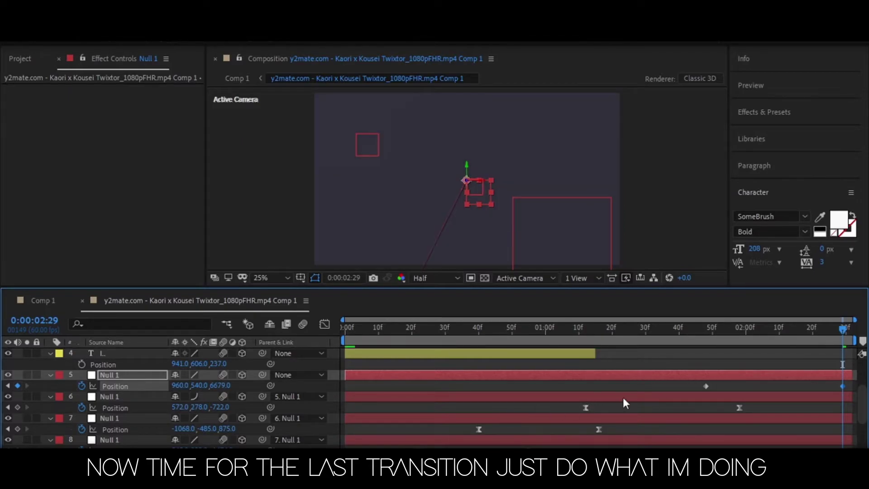
Select both Position keyframes of the layer 5 null and apply Easy Ease to them
left_click(679, 386)
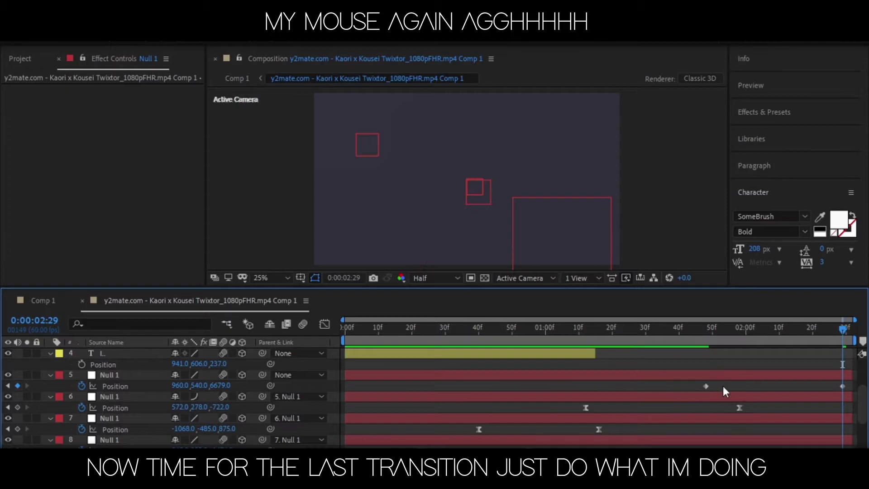
left_click(706, 386)
left_click(681, 388)
left_click_drag(681, 383, 850, 393)
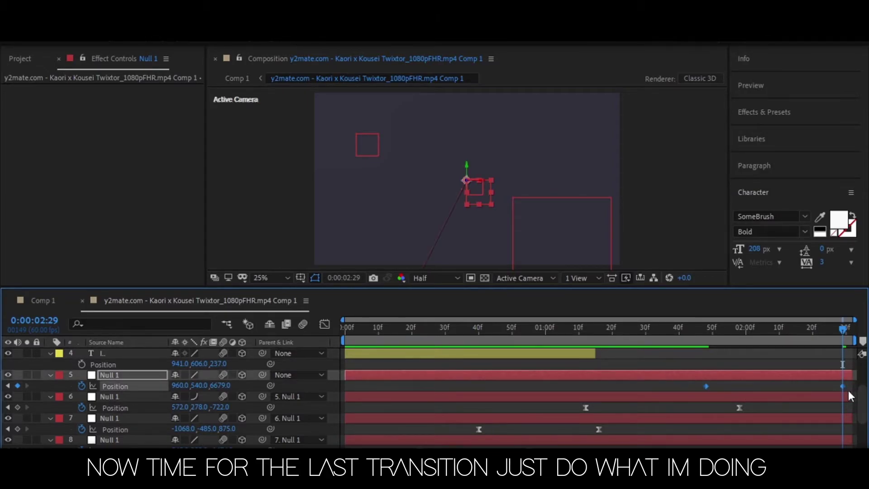
right_click(707, 384)
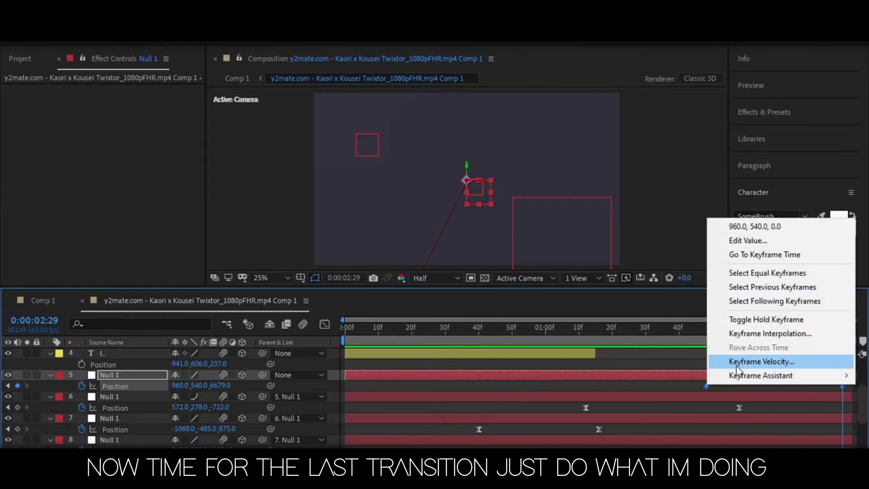
mouse_move(742, 375)
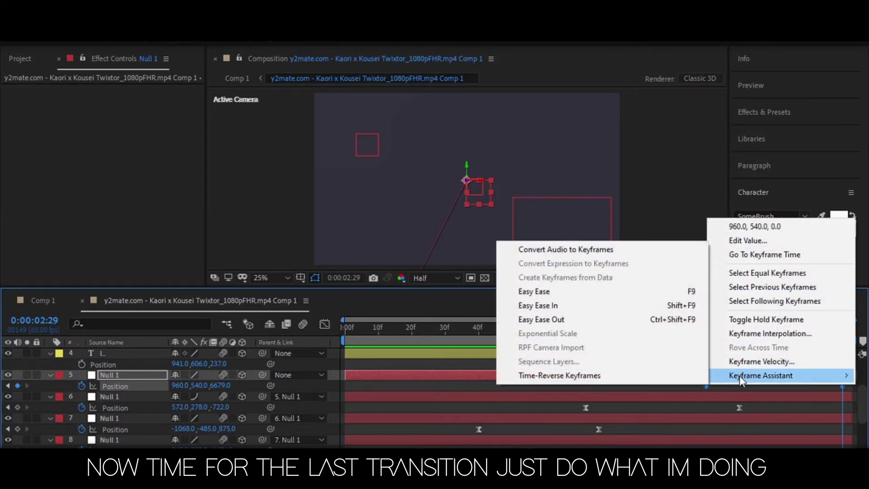
left_click(545, 291)
left_click(802, 387)
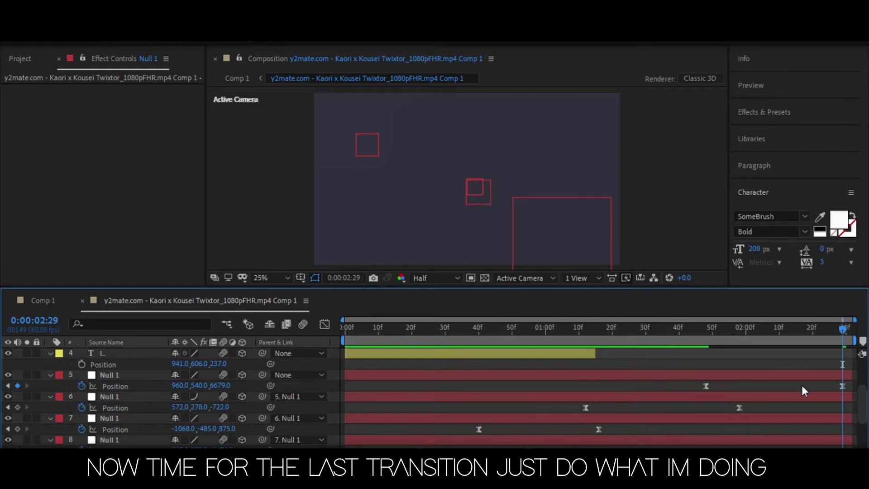
Move the layer 5 null's last Position keyframe to the composition's end and reshape its speed graph to build slowly and peak just before it
left_click_drag(842, 385, 854, 385)
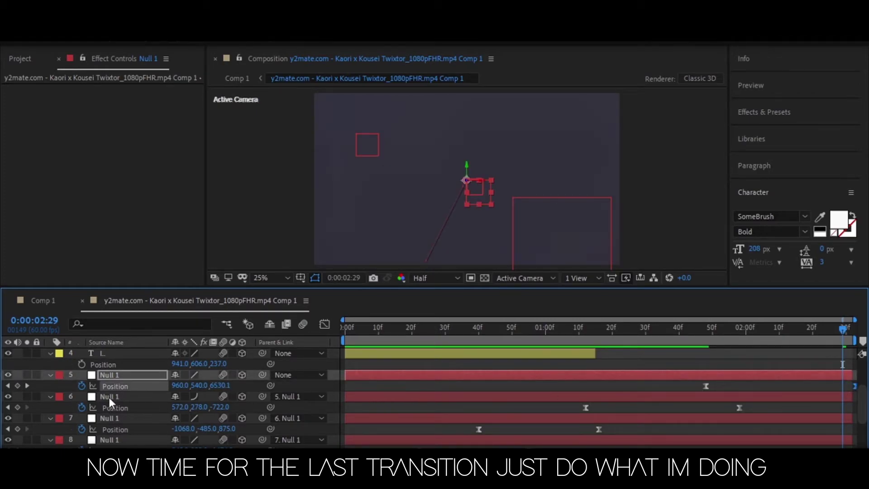
left_click(137, 386)
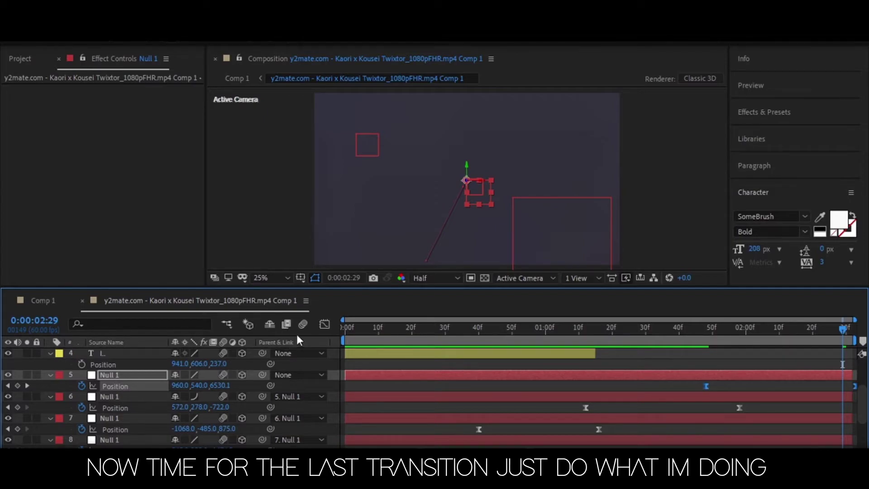
left_click(325, 325)
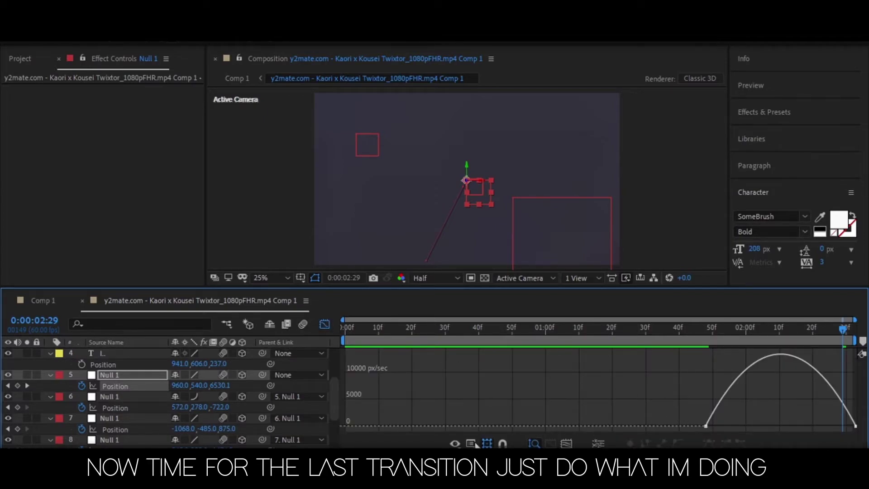
left_click_drag(666, 349, 858, 431)
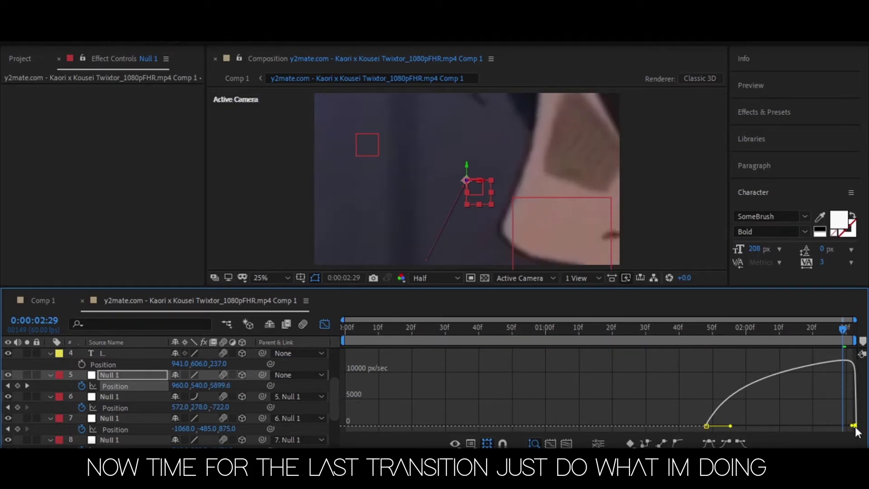
left_click_drag(833, 427, 854, 426)
left_click_drag(728, 429, 781, 426)
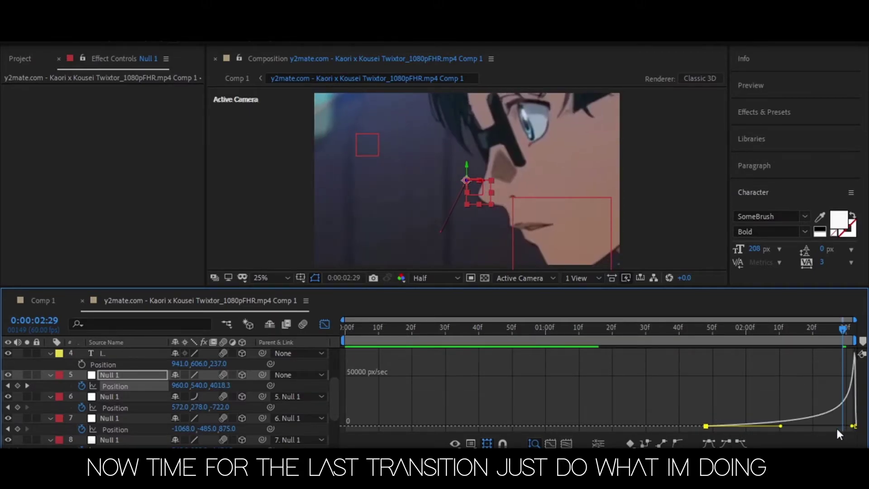
left_click(324, 325)
Preview the pre-composed clip from its beginning, then play Comp 1 from 0:00:00:00 to review the transition
left_click_drag(489, 333, 238, 363)
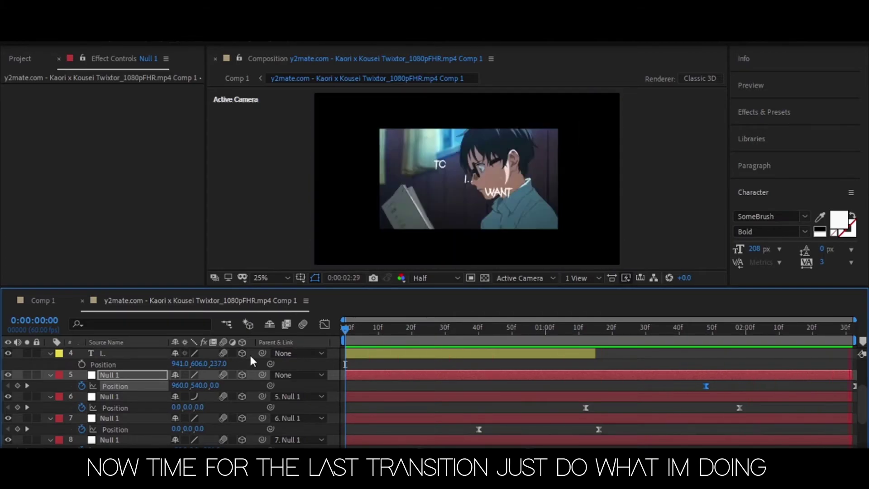
left_click(54, 307)
key("Home")
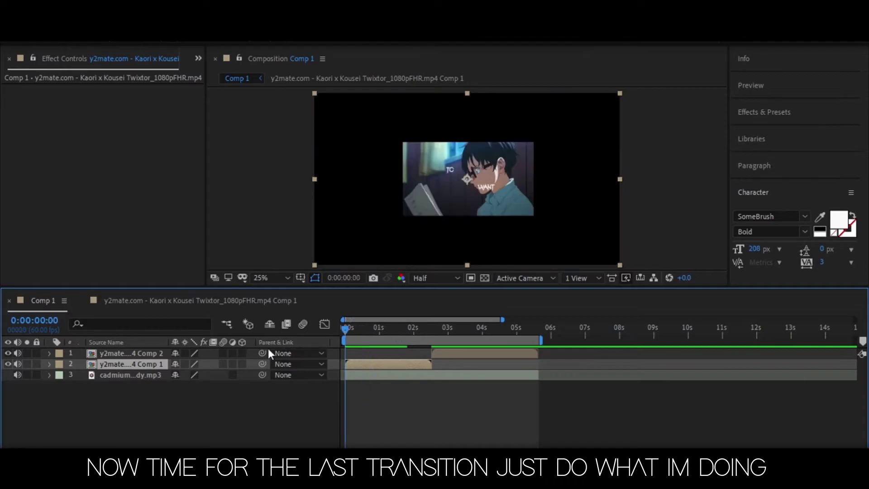
key("space")
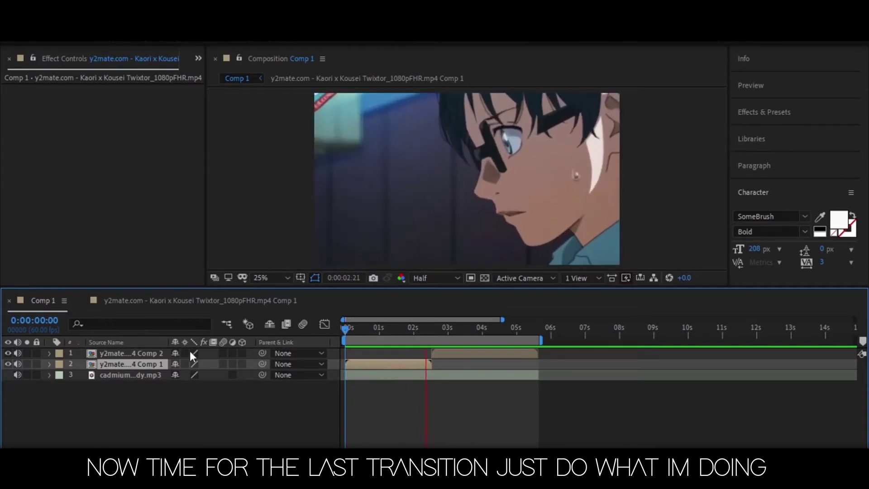
Open the first clip's pre-comp from Comp 1 at 0:00:01:29 and select the KNOW text layer
left_click_drag(382, 329, 395, 330)
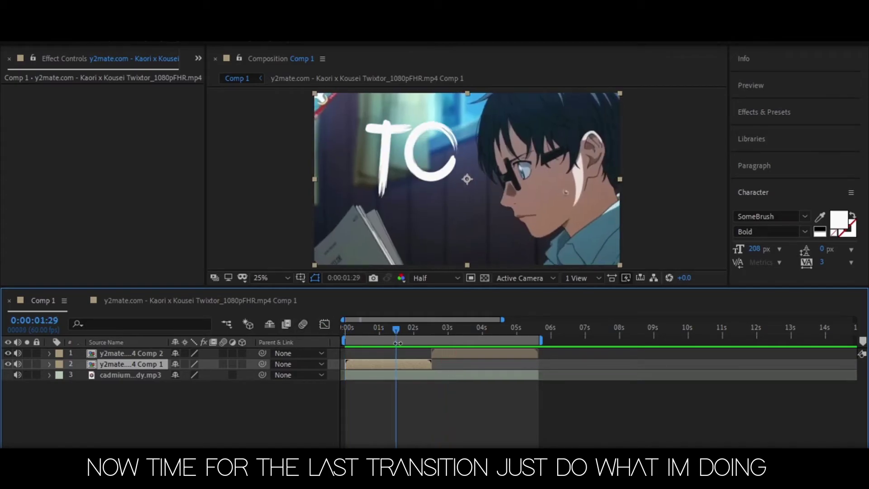
left_click(400, 363)
double_click(400, 363)
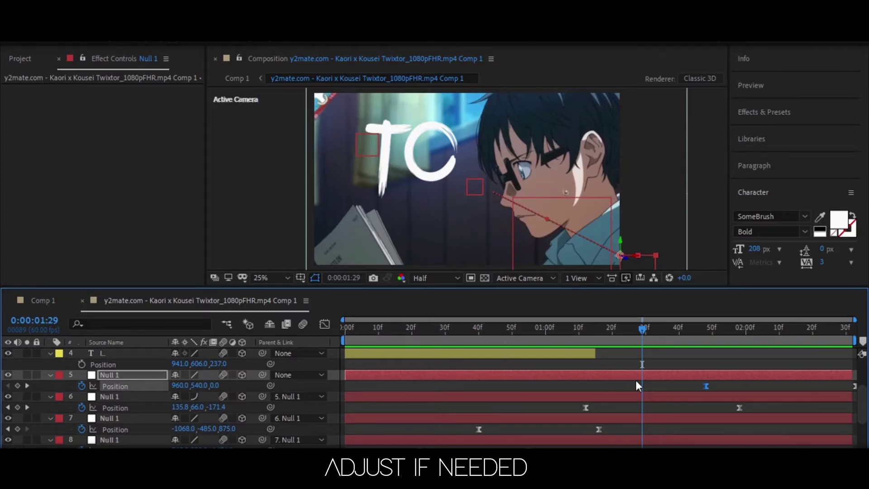
scroll(638, 384, "up", 3)
left_click(656, 398)
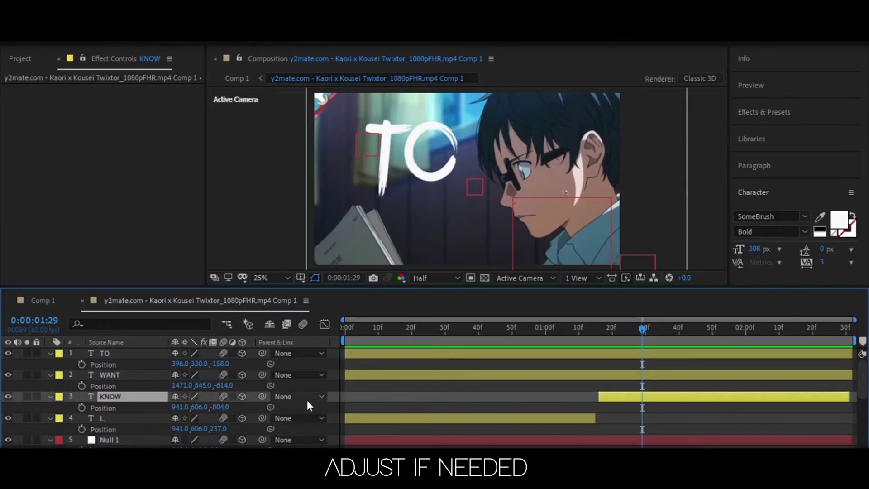
At the layer 6 null's last Position keyframe, at 0:00:01:58, set its Z position to about -1076 to pull back from KNOW
left_click_drag(650, 332, 733, 332)
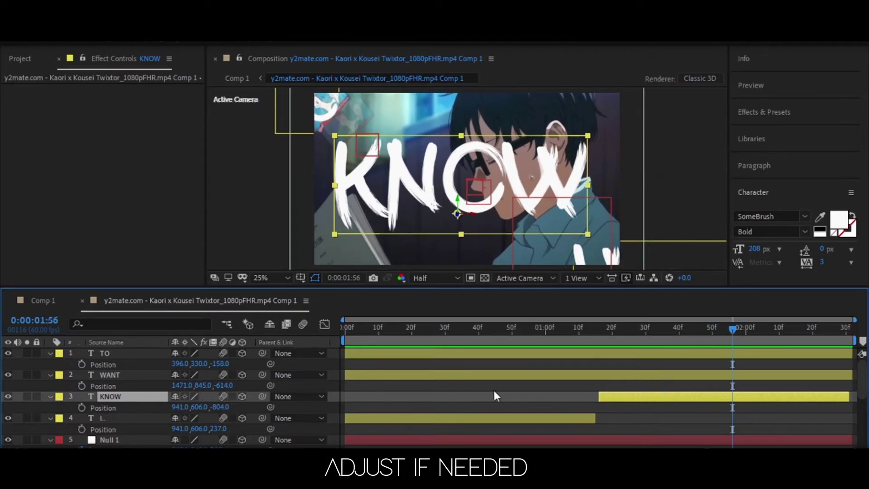
scroll(732, 422, "down", 3)
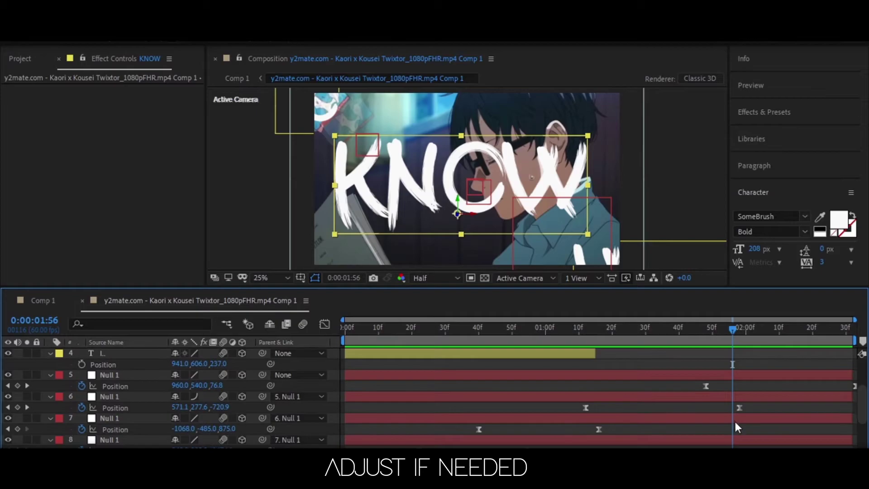
left_click(740, 409)
left_click_drag(736, 337, 739, 334)
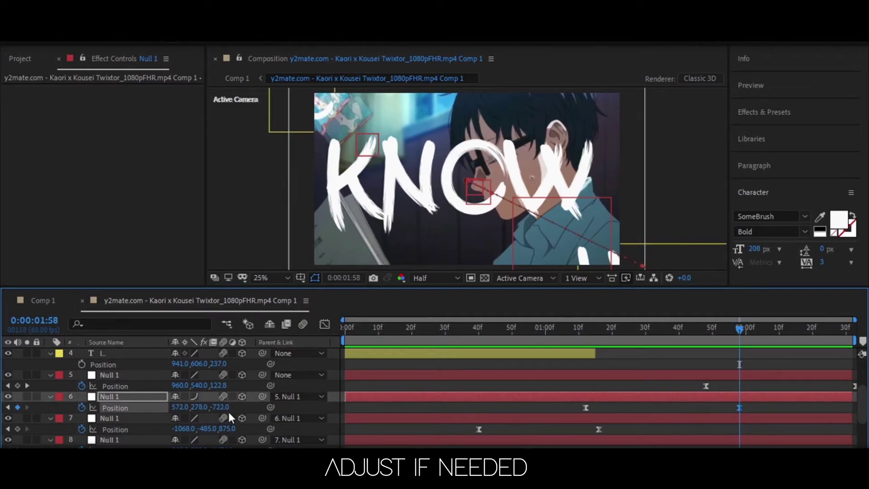
left_click_drag(225, 406, 169, 428)
left_click_drag(221, 412, 130, 422)
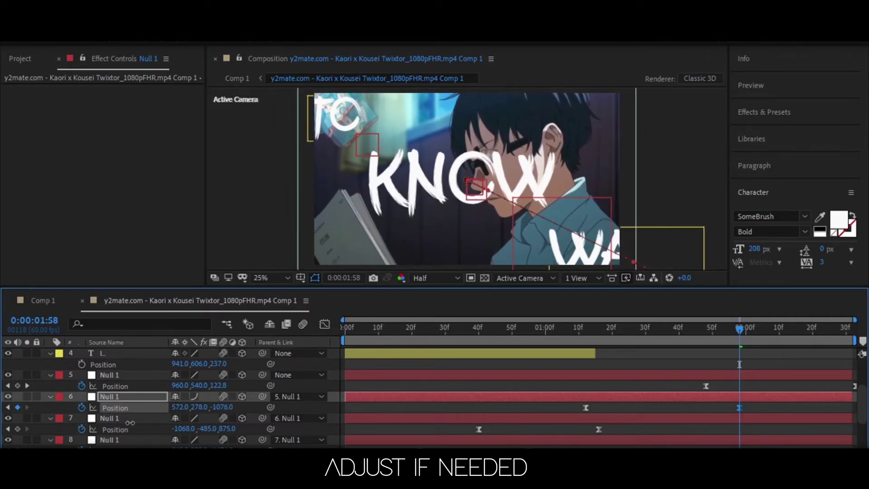
Play the pre-comp from its beginning to check the adjusted camera move, then park the playhead at 0:00:00:54
key("space")
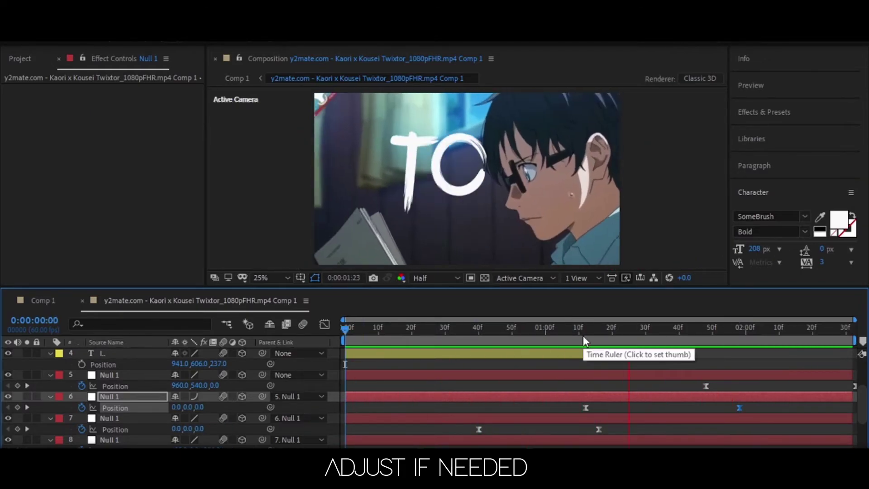
key("space")
scroll(630, 415, "up", 3)
scroll(622, 410, "down", 3)
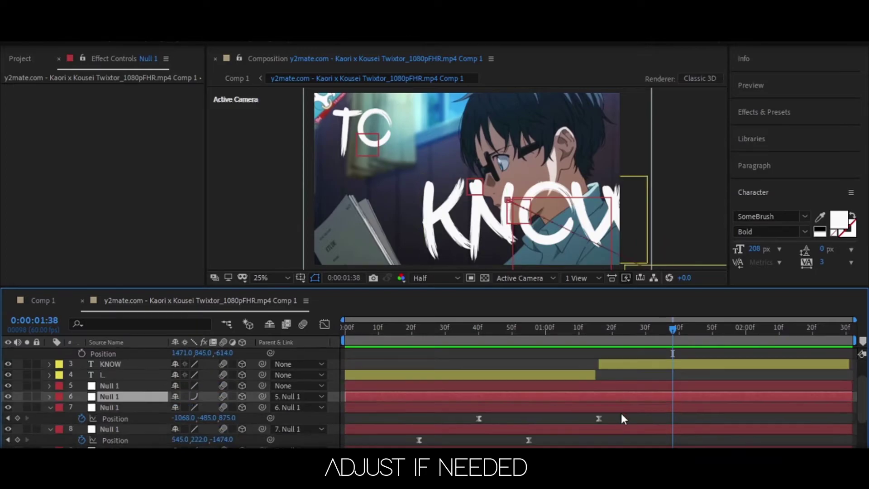
scroll(622, 434, "up", 3)
left_click(494, 333)
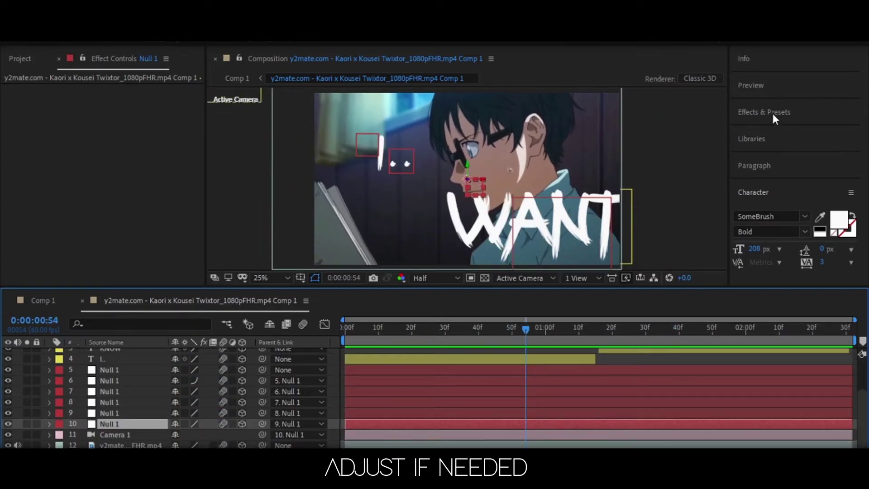
Apply Motion Tile to the anime clip on layer 12 with Output Width and Height at 500 and Mirror Edges enabled
left_click(772, 111)
left_click(778, 131)
type("Motion")
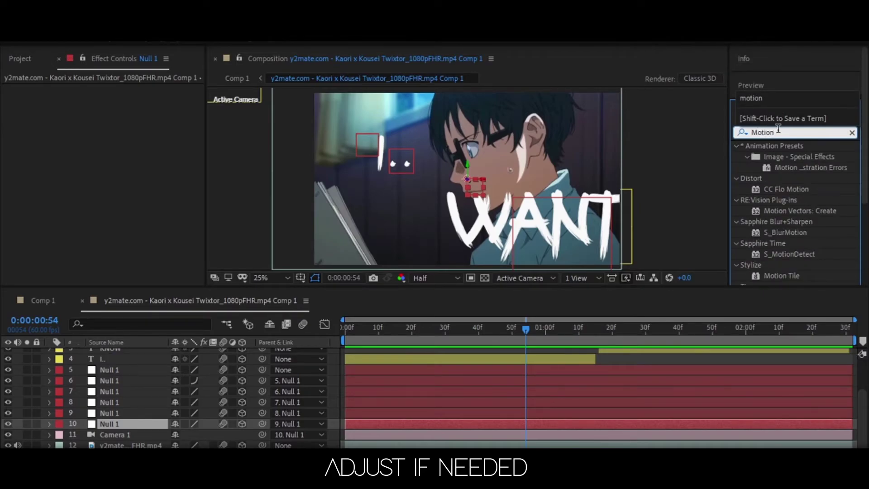
left_click(786, 277)
left_click_drag(786, 277, 544, 442)
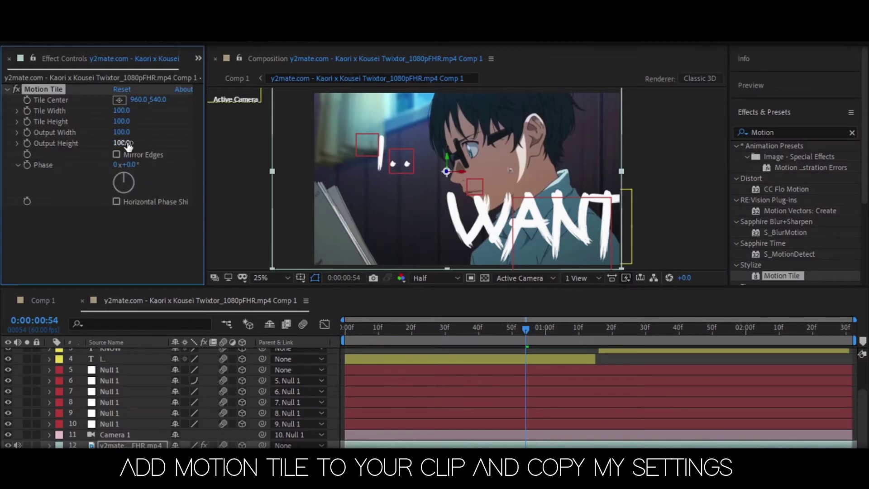
type("5")
type("500")
key("Return")
Lower the preview resolution to Quarter and play the pre-comp from 0:00:00:00 to check the mirrored tiling
left_click_drag(515, 329, 325, 348)
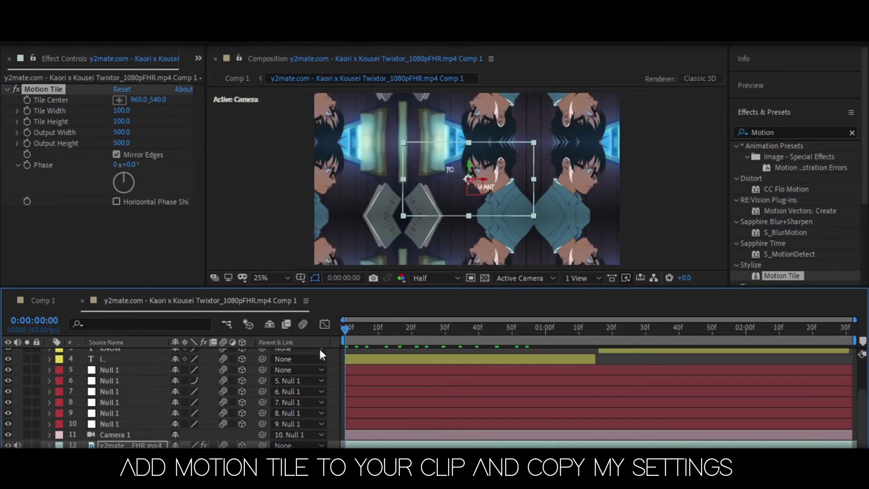
key("space")
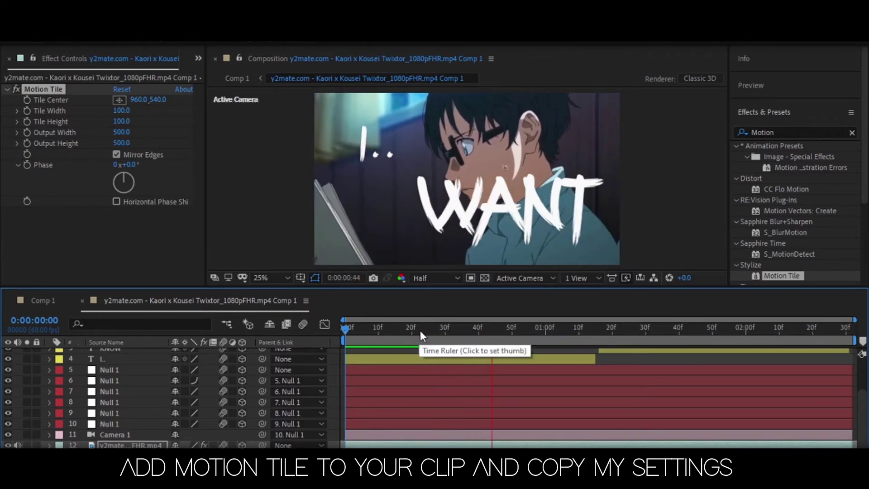
key("space")
left_click(441, 279)
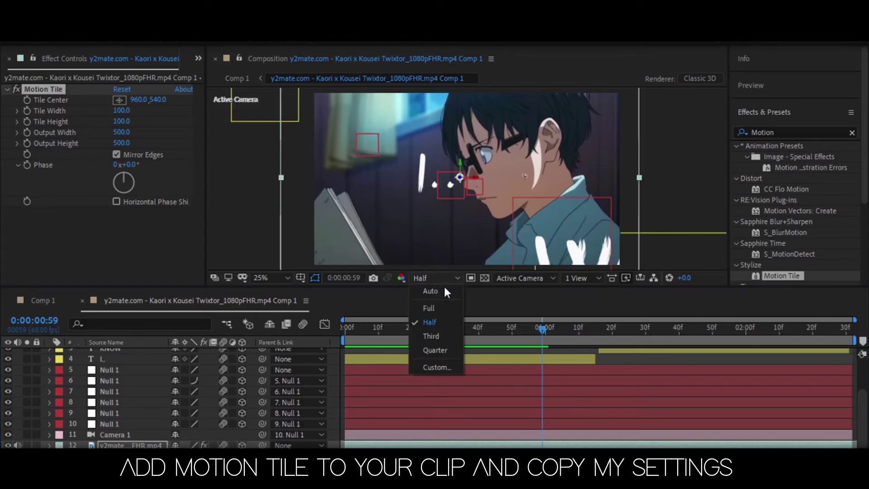
left_click(445, 351)
left_click_drag(446, 327, 315, 328)
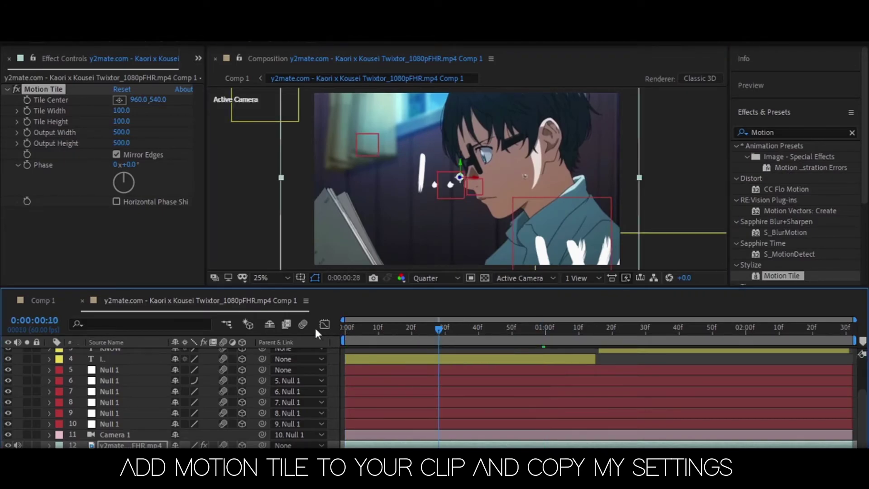
key("space")
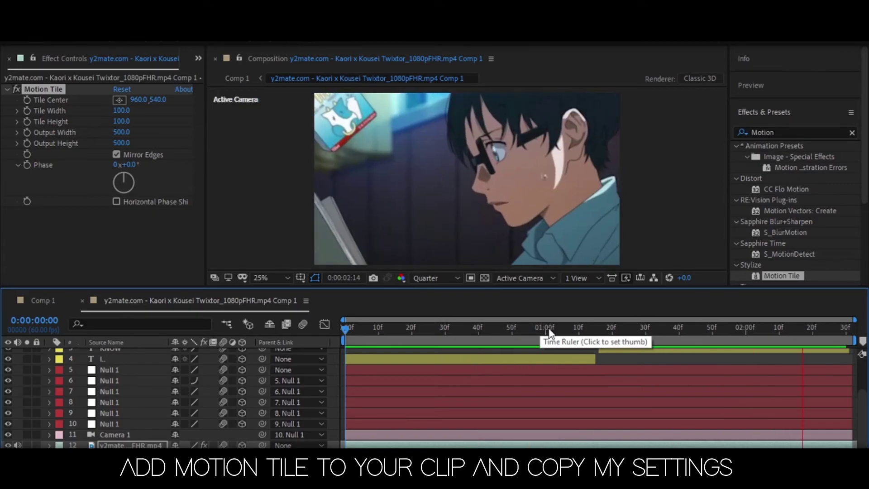
left_click(543, 328)
left_click_drag(526, 335, 443, 352)
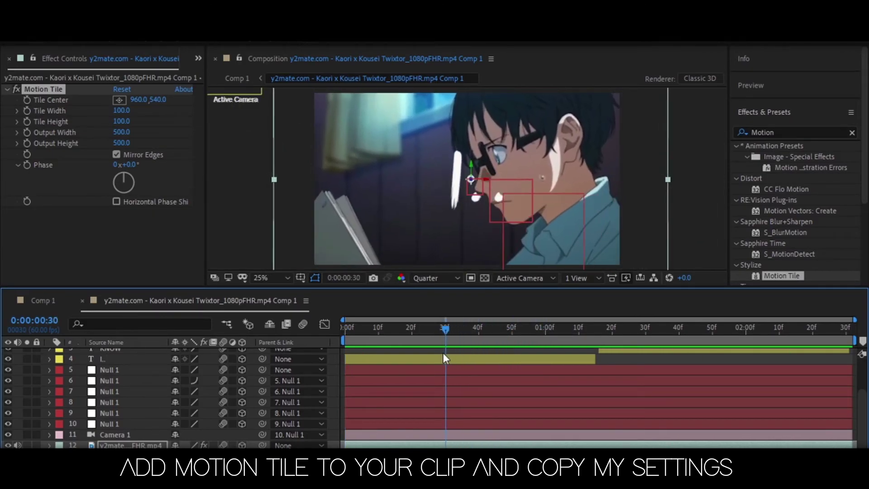
Apply S_TextureFlux to the I.. text layer and set its Frequency to 1.00
left_click(789, 134)
key("BackSpace")
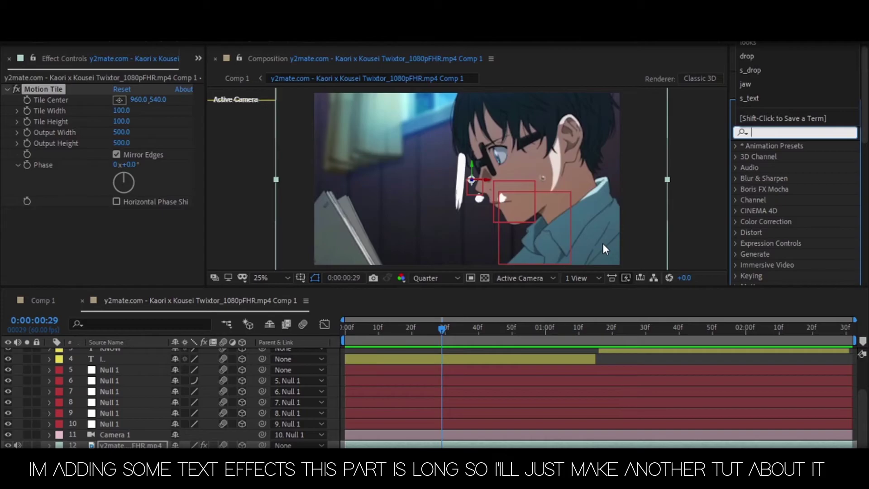
type("s_texture")
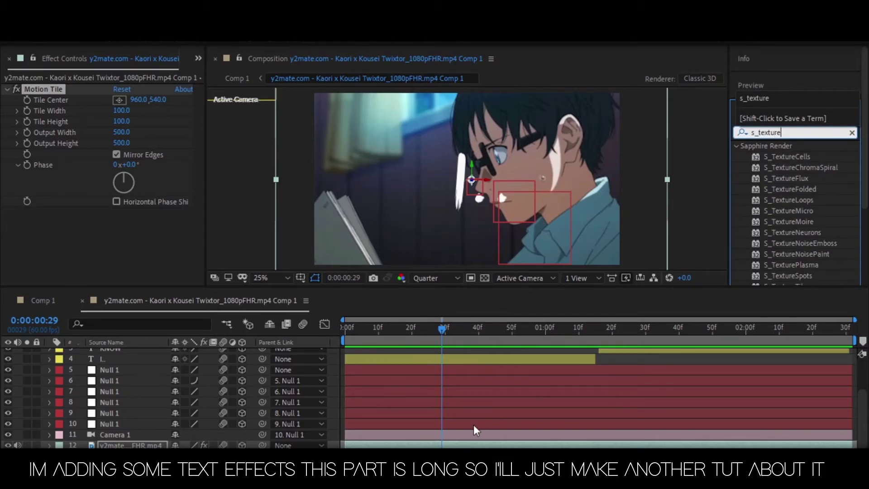
scroll(476, 433, "up", 3)
left_click(474, 407)
left_click_drag(786, 178, 481, 403)
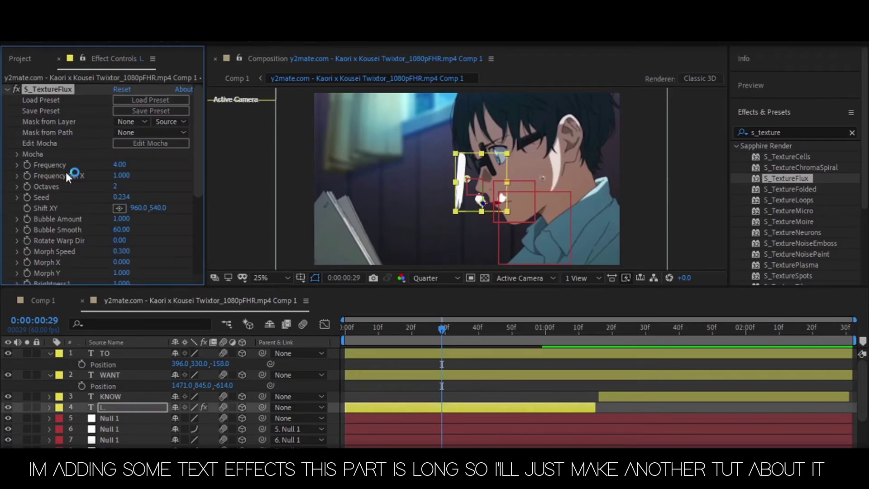
scroll(136, 163, "down", 2)
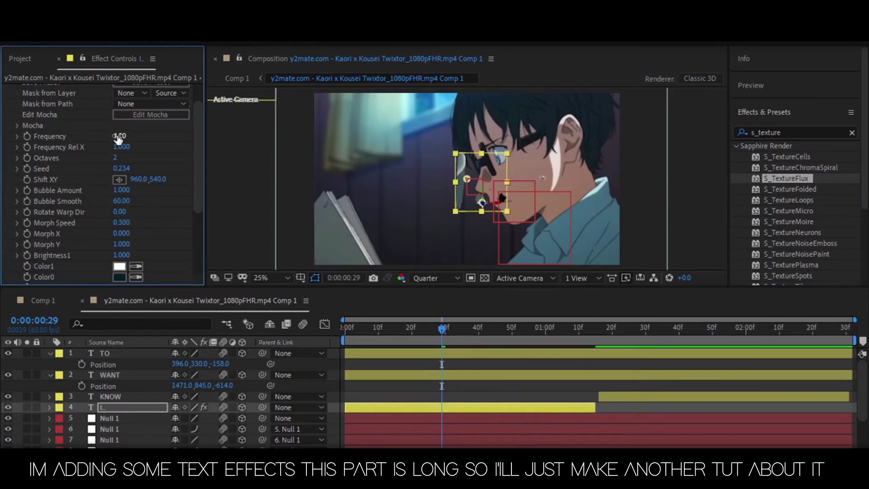
left_click(243, 219)
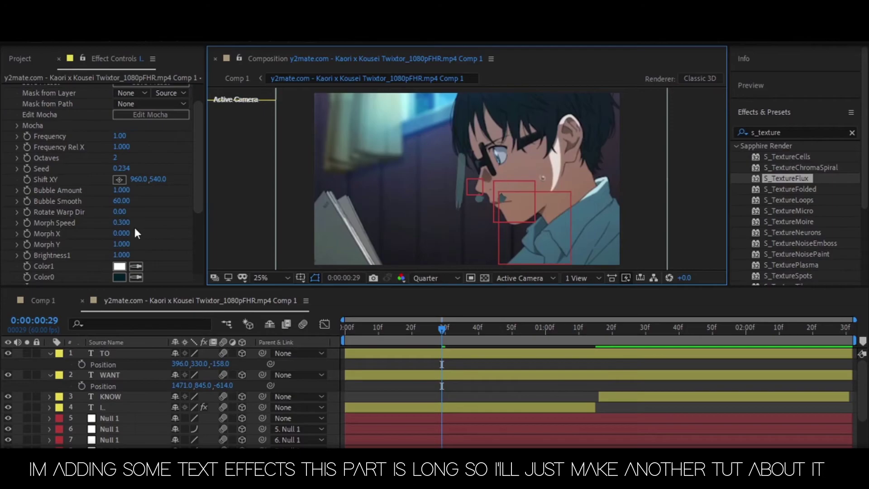
Set Color1 of the S_TextureFlux effect to a deep blue
scroll(131, 227, "down", 2)
left_click(119, 238)
left_click(459, 235)
left_click_drag(459, 235, 460, 208)
left_click(443, 160)
key("Return")
Set the S_TextureFlux Color0 to blue 0000DD and Color1 to a bright cyan
left_click(119, 248)
left_click(443, 160)
left_click(573, 161)
left_click(126, 248)
type("0000DD")
left_click(543, 161)
left_click(119, 237)
left_click(459, 237)
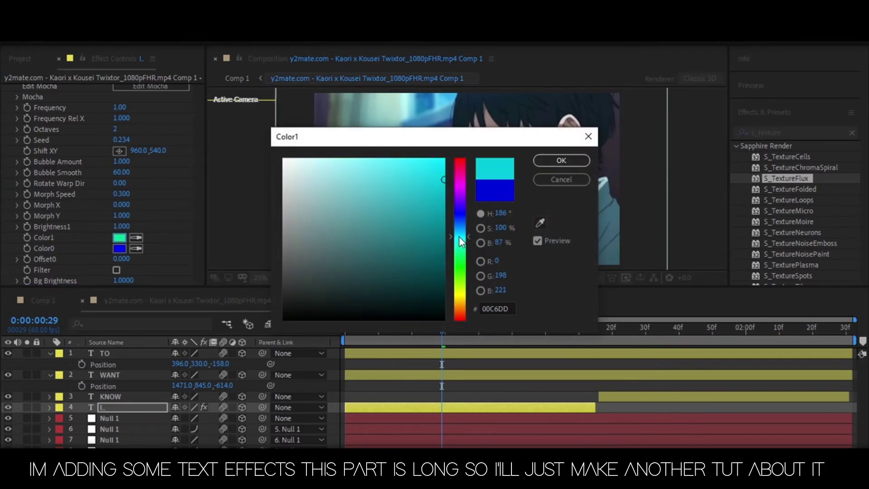
left_click(413, 182)
left_click(556, 162)
Check the texture on the I.. text at 0:00:00:33 and raise the S_TextureFlux Frequency to 7.90
left_click(467, 323)
key("space")
left_click_drag(127, 108, 161, 106)
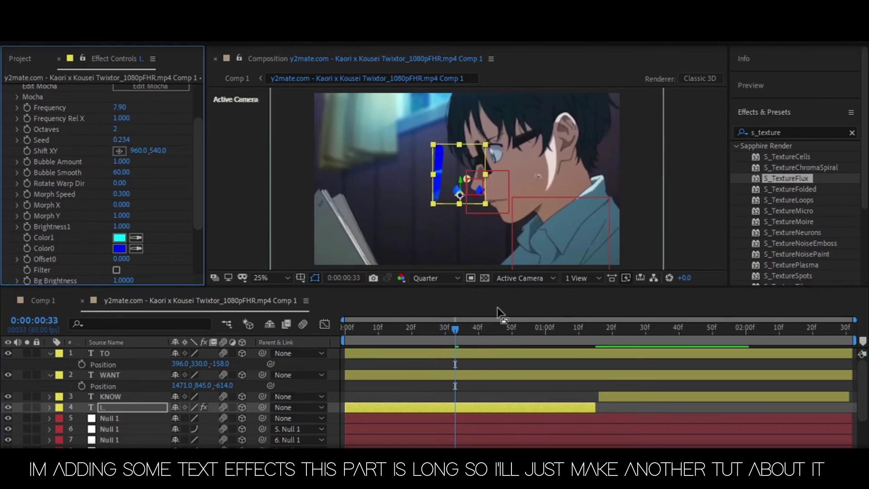
Apply Trapcode Shine to the I.. text layer with Source Point Type 3D Light and Ray Length 1.0
double_click(792, 132)
type("shine")
left_click_drag(772, 157, 517, 403)
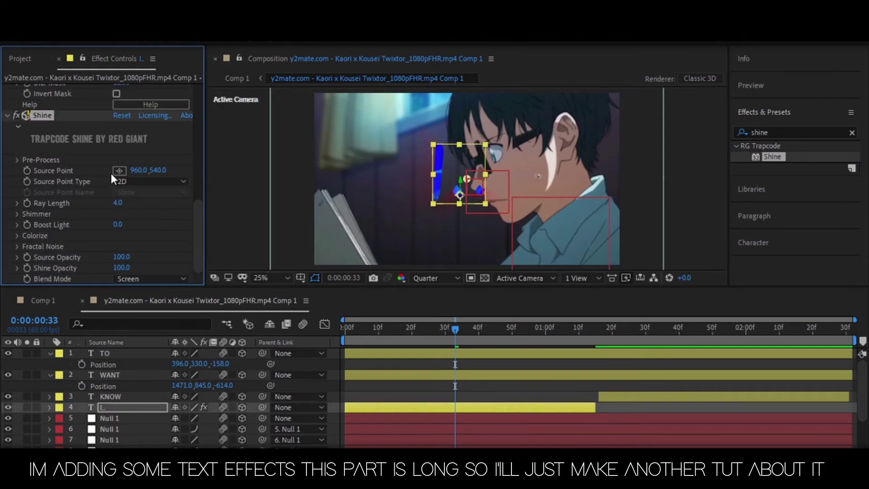
left_click(147, 182)
left_click(151, 208)
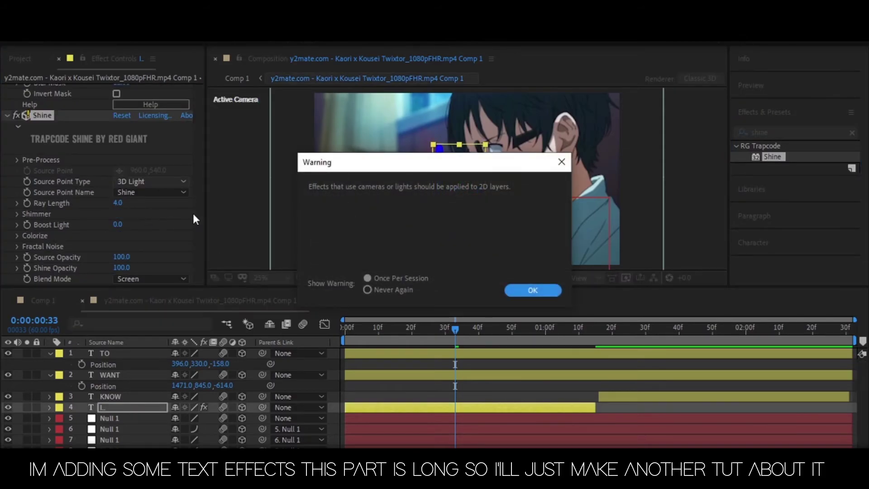
left_click(532, 291)
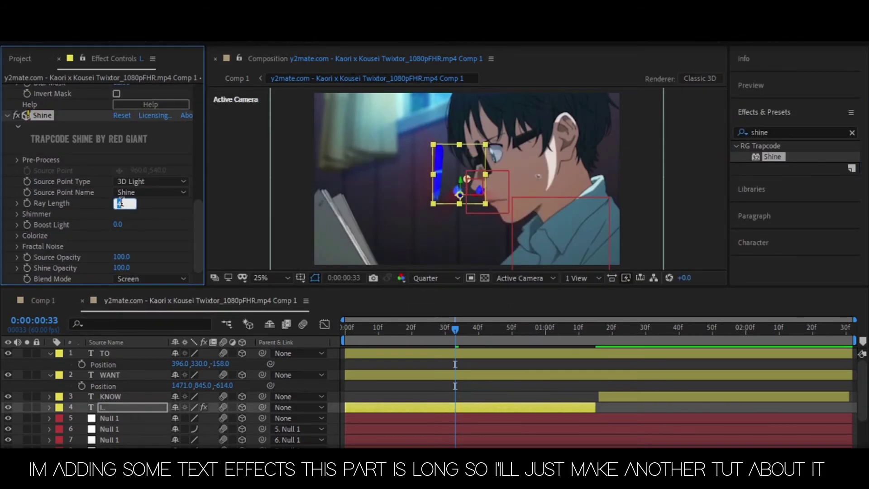
left_click(252, 238)
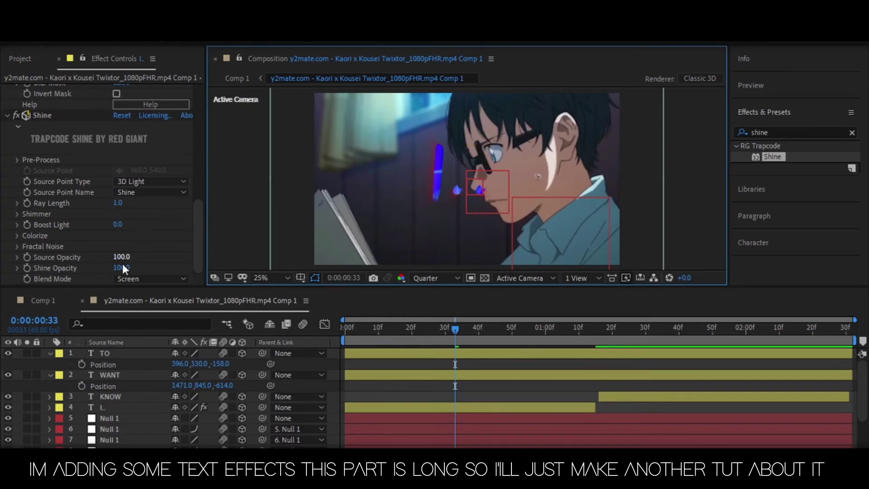
Change the Shine effect's Colorize preset to Electric and its Ray Length to 2.0
left_click(17, 235)
scroll(166, 231, "down", 3)
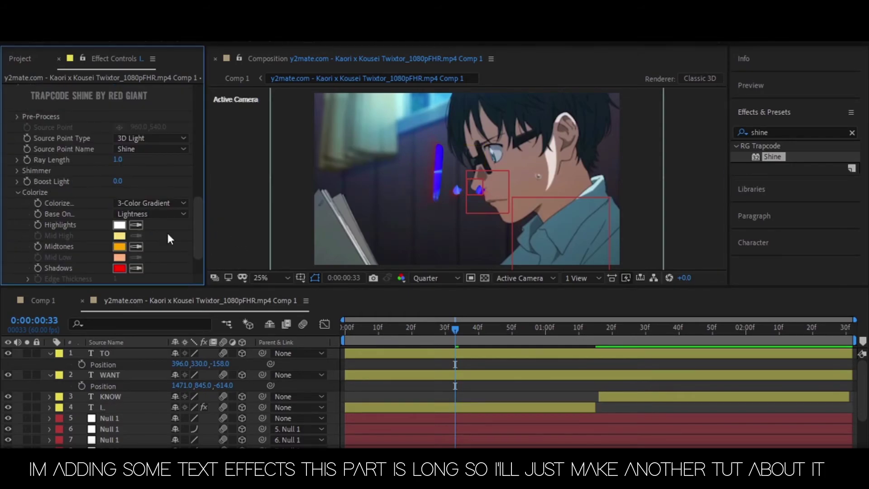
left_click(157, 161)
left_click(191, 144)
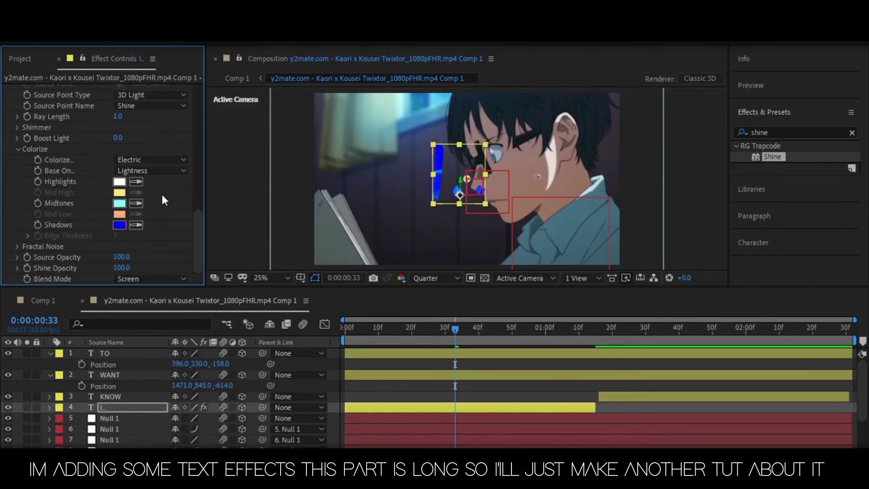
type("2")
left_click(243, 177)
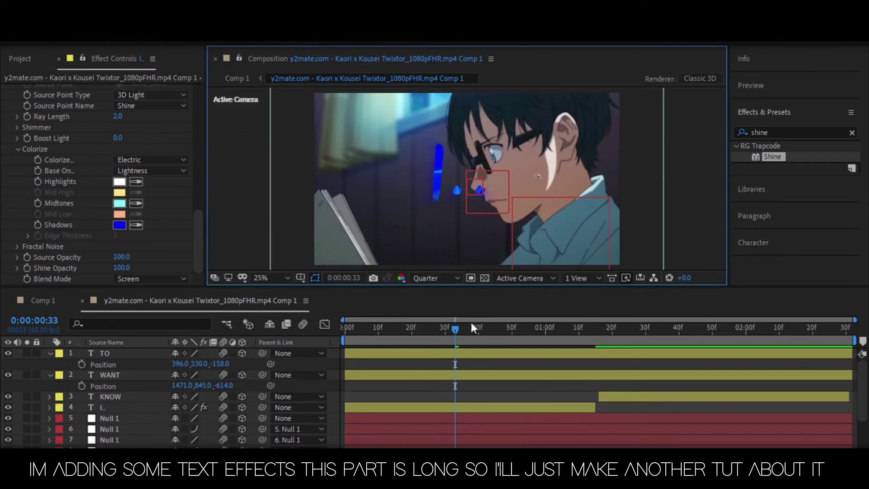
Preview the glowing I.. text and stop the playhead at 0:00:00:34
key("space")
left_click(466, 328)
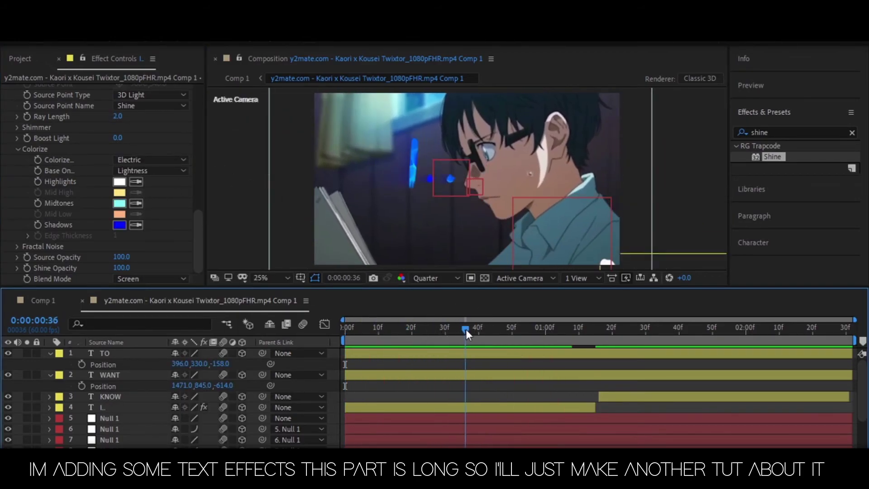
left_click_drag(465, 330, 459, 330)
Apply S_DropShadow to the I.. text layer and set its Shadow Blur to 51.00
left_click(781, 131)
type("drop")
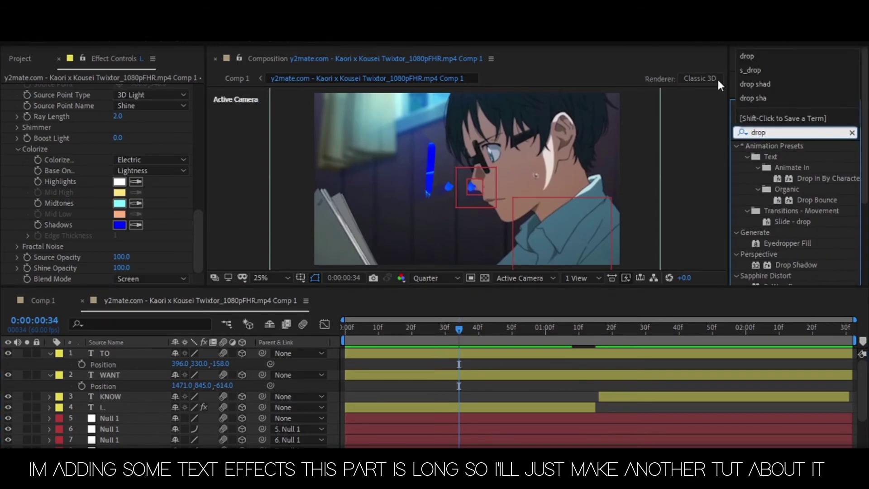
key("BackSpace")
key("BackSpace")
key("BackSpace")
key("BackSpace")
type("s_drop")
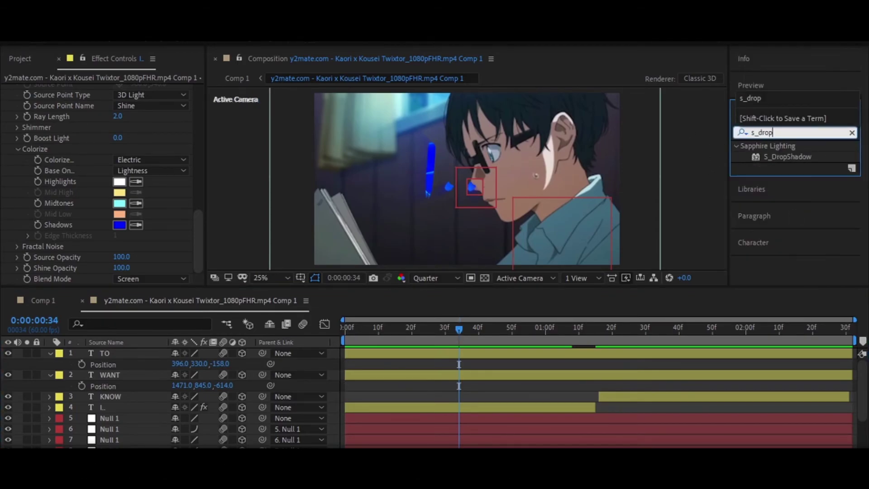
left_click_drag(789, 159, 505, 407)
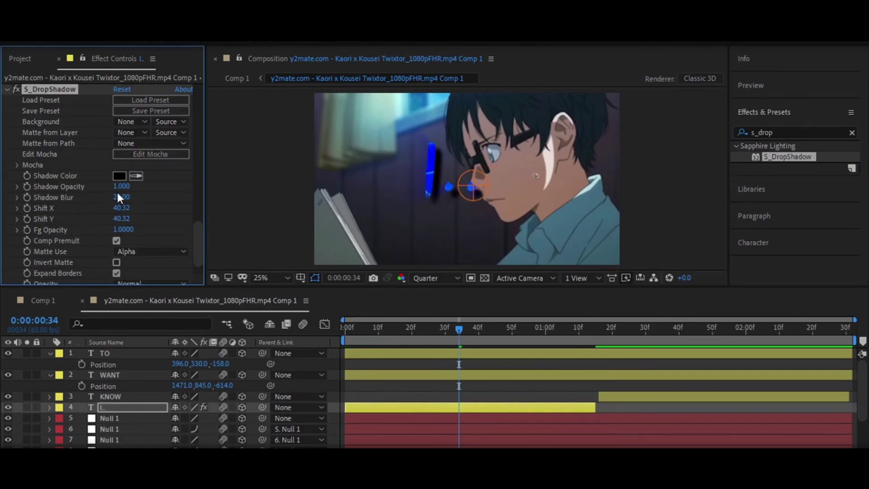
left_click_drag(132, 197, 138, 199)
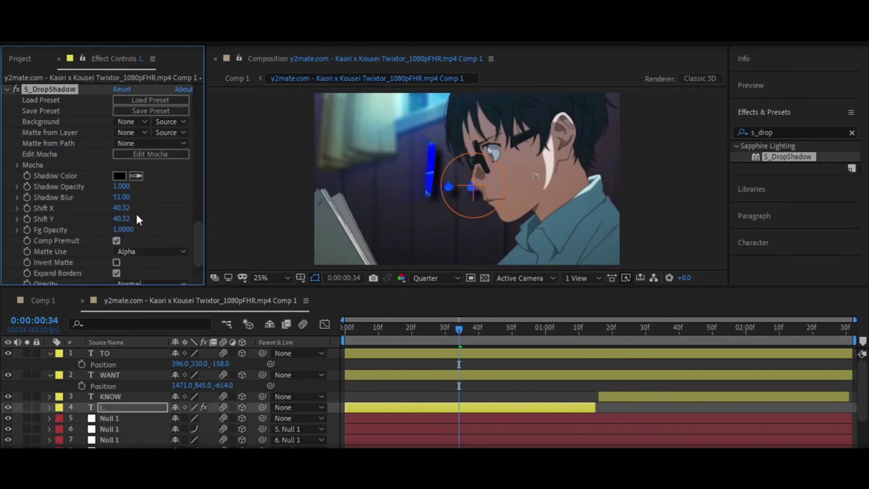
Copy the S_TextureFlux effect from the I.. text layer onto the WANT and TO text layers
left_click(436, 412)
scroll(175, 224, "up", 10)
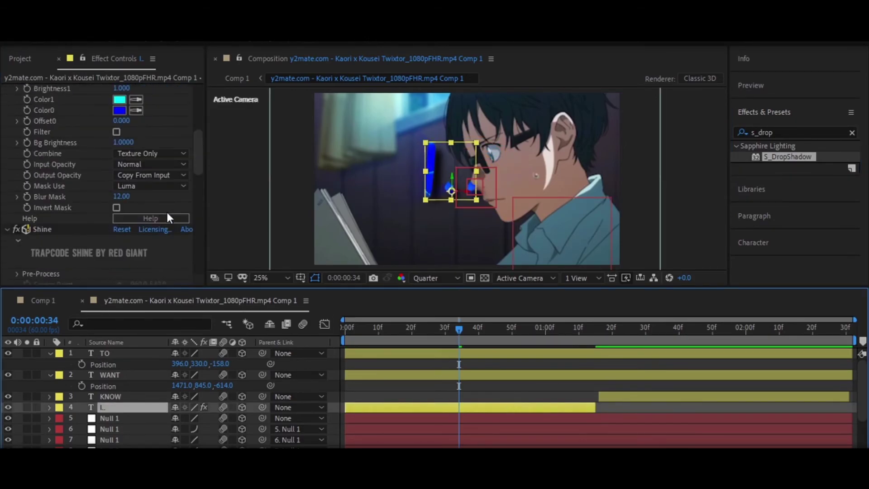
scroll(169, 217, "up", 5)
left_click(52, 91)
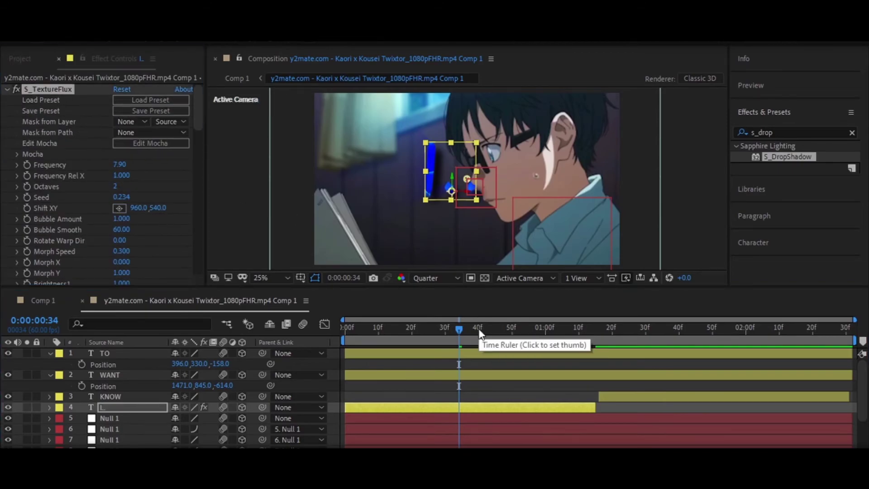
left_click(543, 333)
left_click_drag(541, 330, 606, 329)
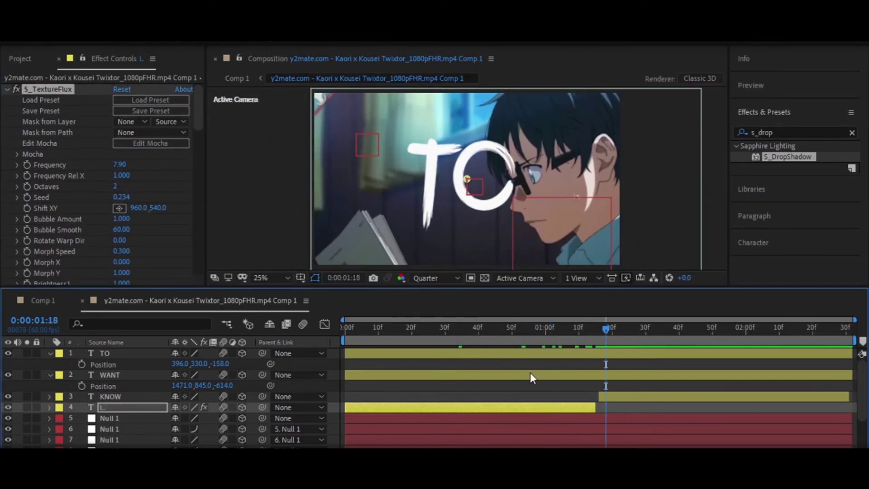
left_click(485, 375)
key("ctrl+v")
left_click(542, 352)
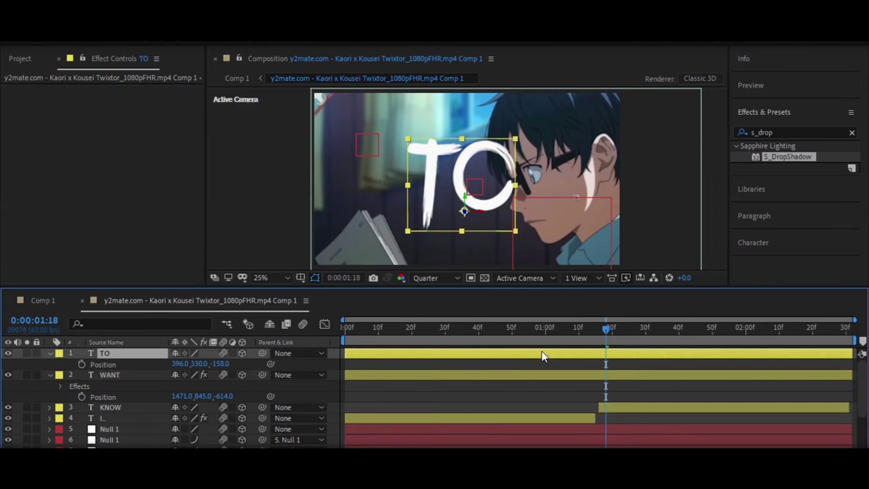
key("ctrl+v")
Copy the Shine effect from the I.. text layer onto the WANT and TO text layers
left_click(507, 428)
scroll(102, 182, "down", 10)
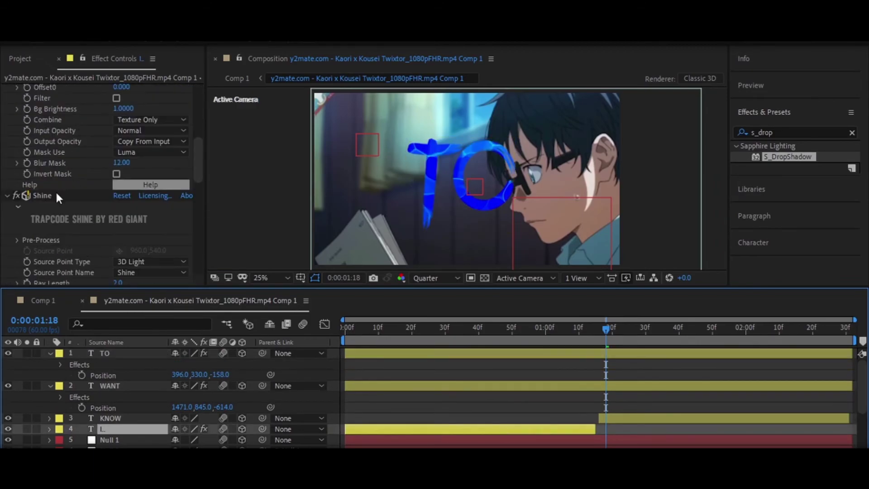
left_click(476, 386)
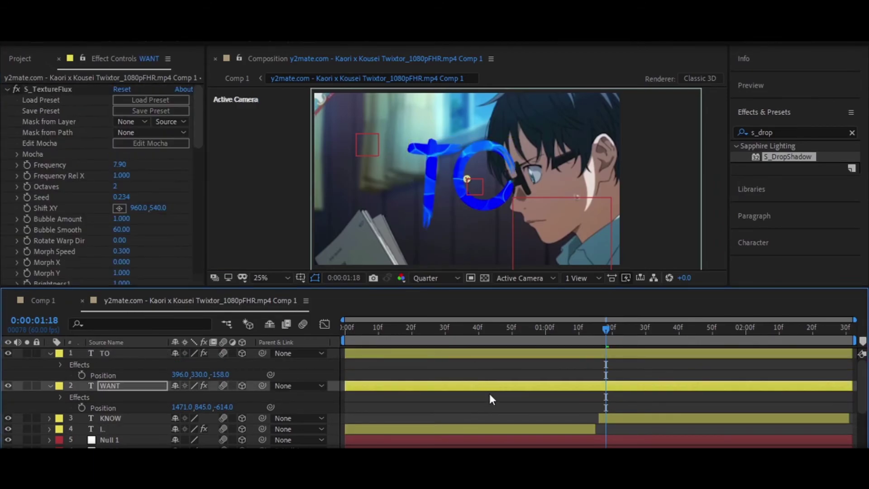
scroll(101, 181, "down", 10)
left_click(43, 197)
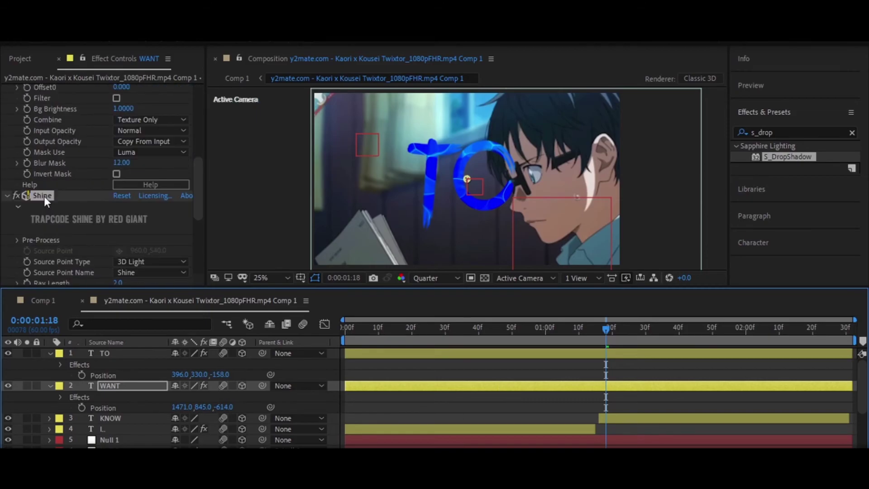
left_click(516, 352)
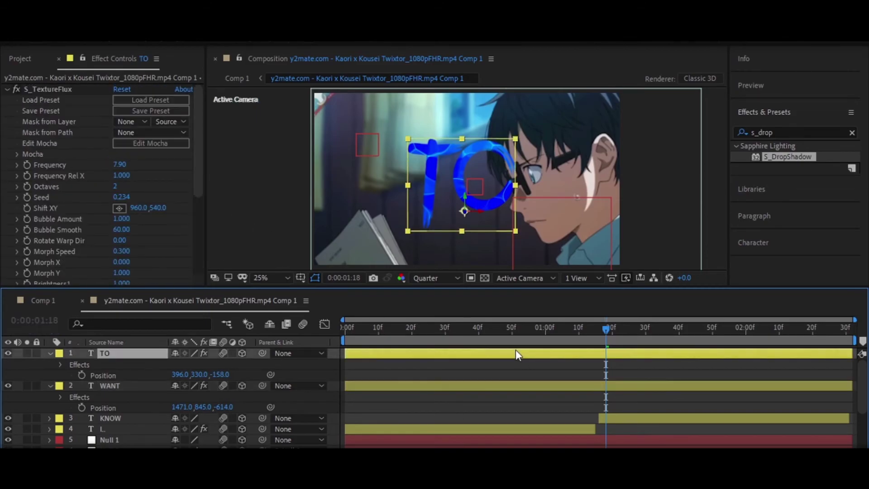
Copy the S_DropShadow effect from the I.. text layer onto the TO and WANT text layers
left_click(530, 428)
scroll(91, 195, "down", 10)
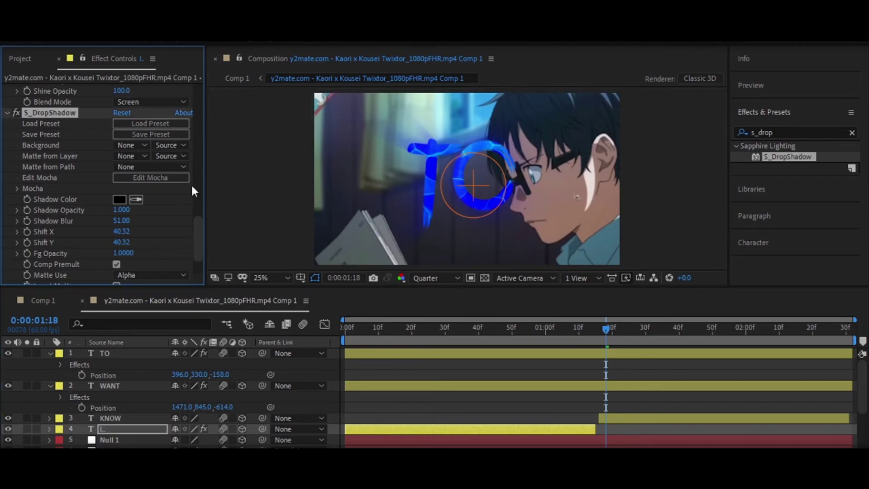
left_click(463, 353)
left_click(490, 380)
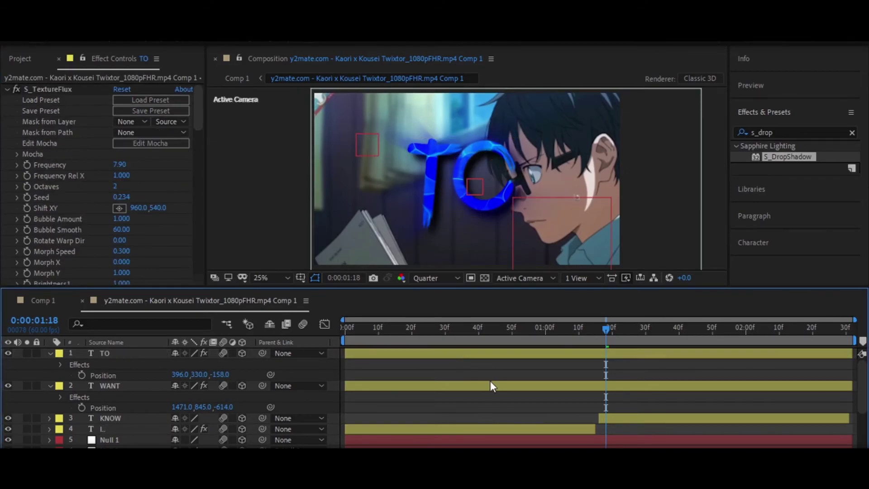
left_click(486, 385)
Go to 0:00:01:59 and copy the Shine effect from the I.. text layer onto the KNOW text layer
left_click(571, 427)
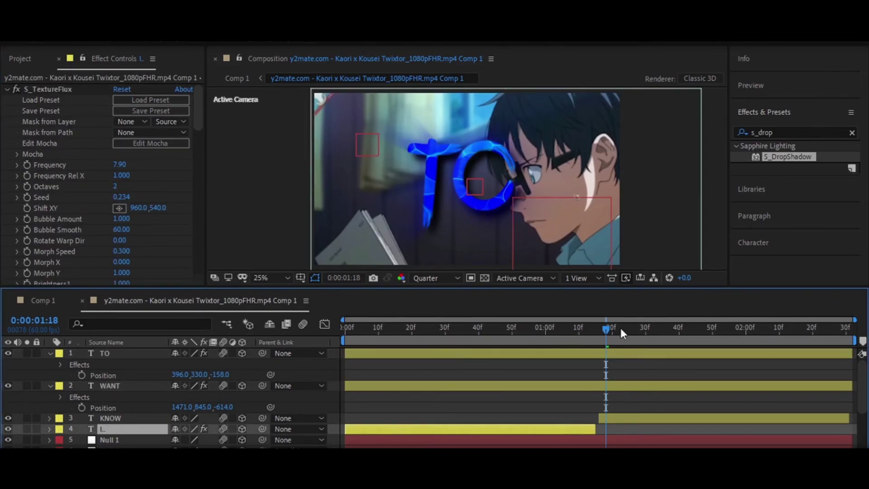
left_click(793, 329)
left_click_drag(791, 328, 745, 337)
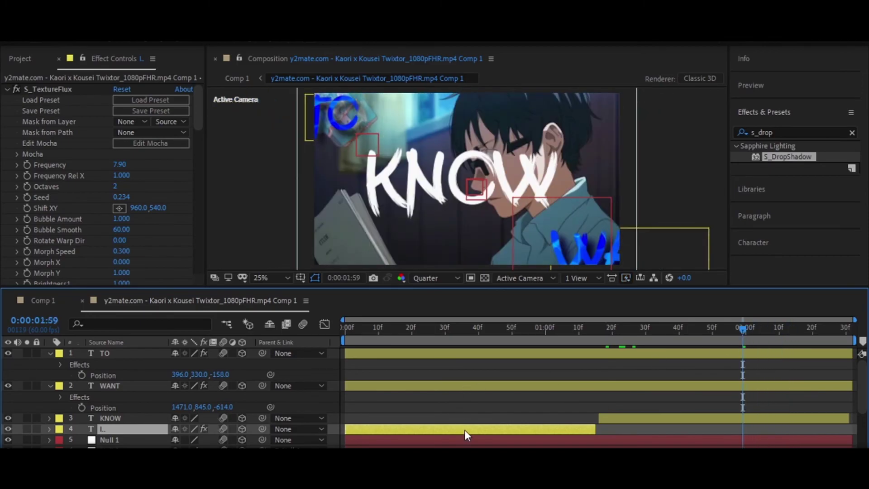
left_click(691, 417)
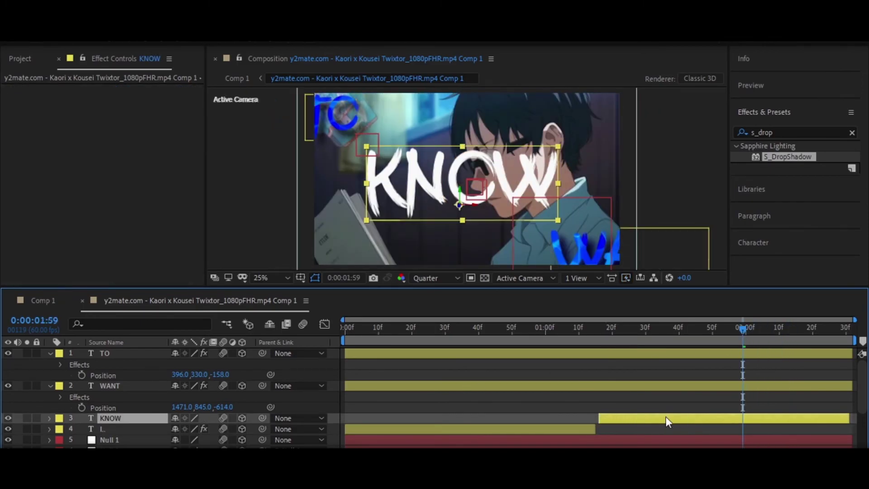
left_click(567, 431)
scroll(68, 136, "down", 10)
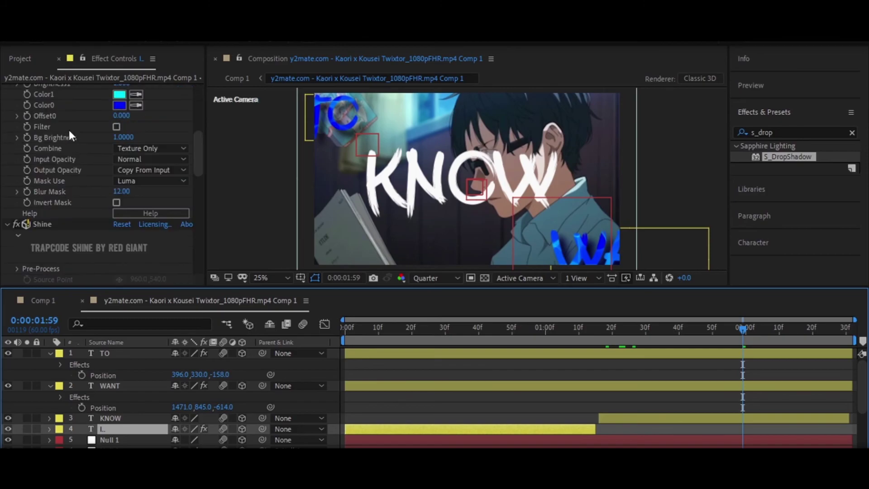
scroll(54, 145, "up", 3)
left_click(51, 141)
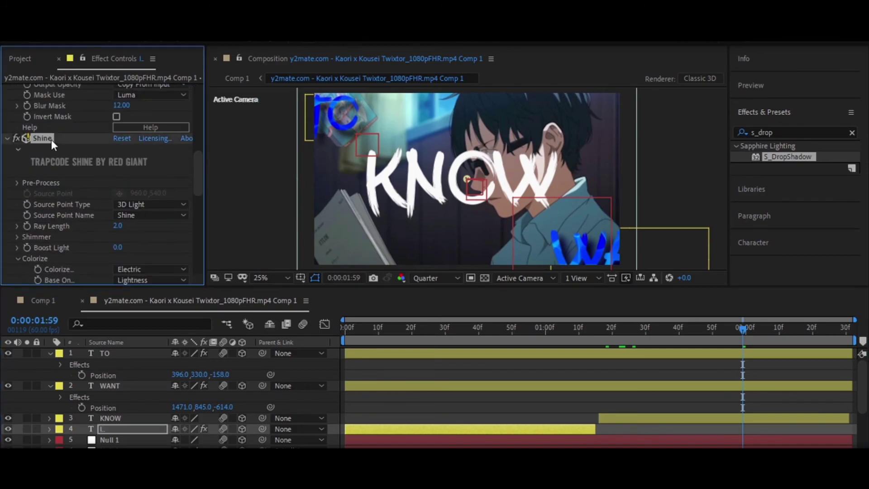
left_click(669, 417)
Copy the S_DropShadow effect from the I.. text layer onto the KNOW text layer
left_click(536, 428)
scroll(44, 173, "up", 5)
left_click(59, 144)
left_click(641, 418)
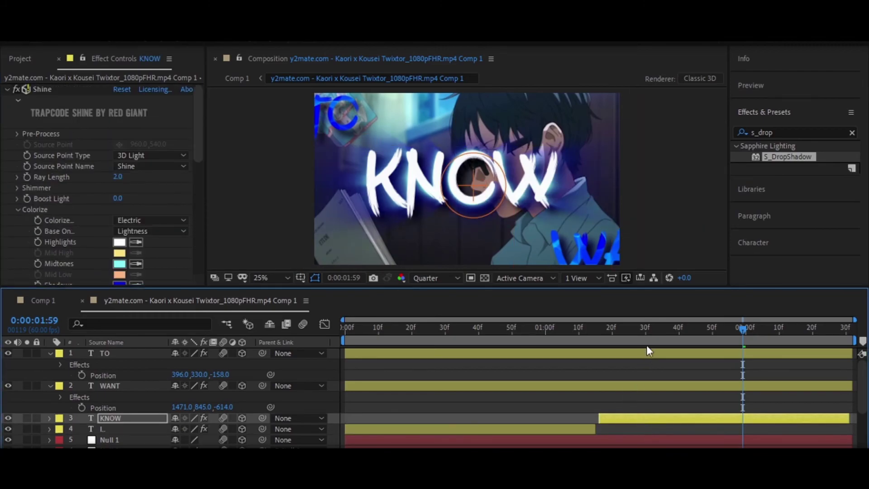
Preview the pre-composed clip from its start to check the text effects
key("Home")
key("space")
left_click_drag(348, 339, 384, 355)
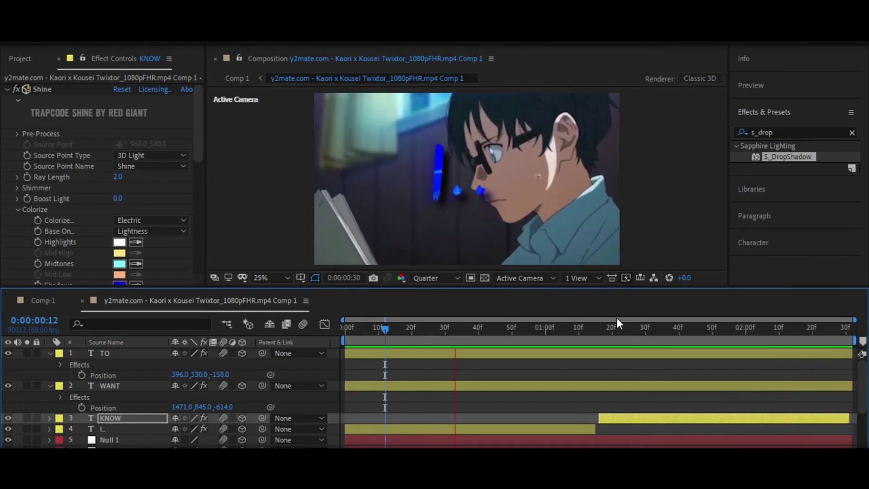
Open the main Comp 1 and preview the text transition between the two clips
left_click(43, 300)
mouse_move(377, 331)
left_mouse_down()
mouse_move(289, 353)
mouse_move(362, 330)
mouse_move(407, 332)
mouse_move(362, 348)
mouse_move(380, 346)
left_mouse_up()
key("space")
key("space")
key("space")
left_click(434, 278)
left_click(446, 354)
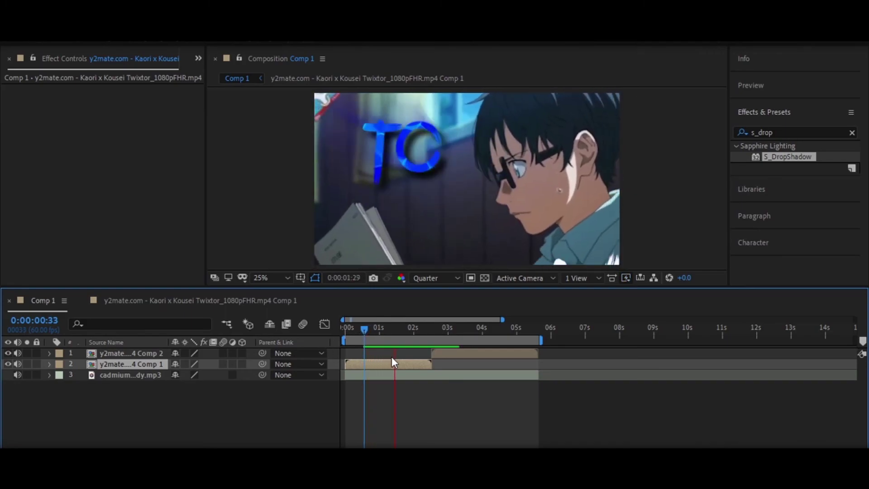
key("space")
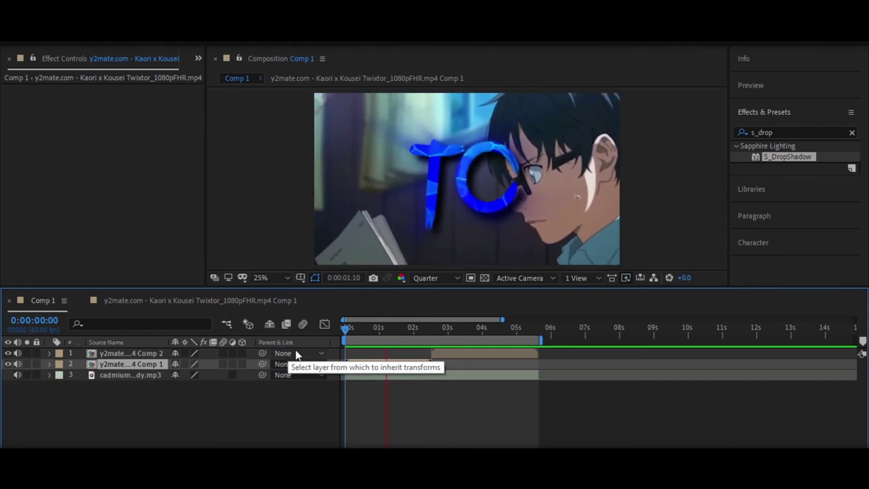
Reopen the first clip's pre-composition, add a new null object and place it at the top of the layer stack
left_click(376, 328)
double_click(378, 365)
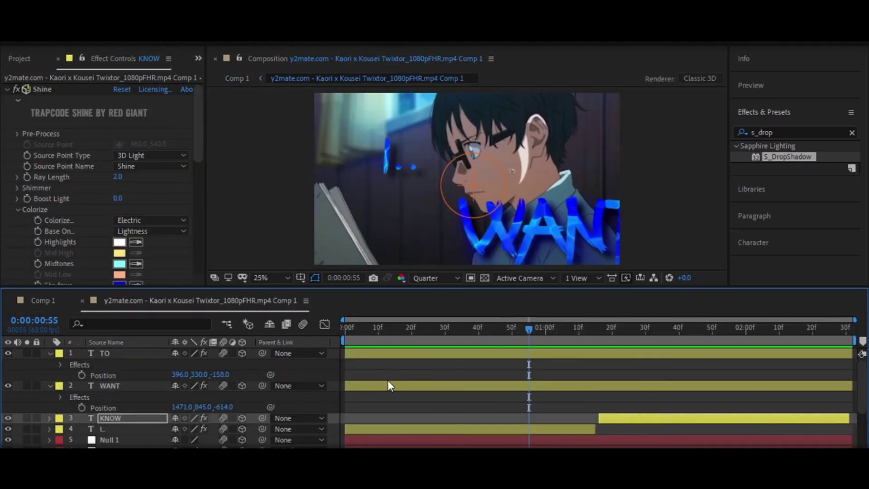
right_click(336, 213)
mouse_move(407, 221)
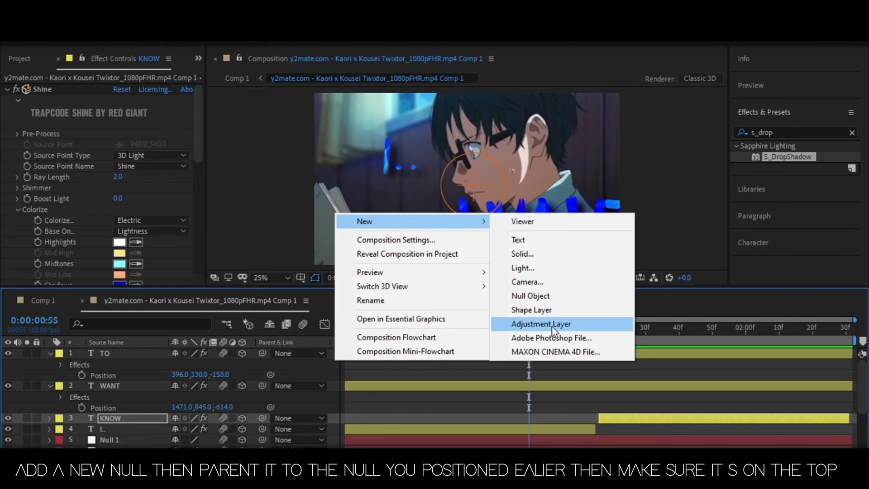
left_click(531, 296)
left_click_drag(138, 420, 121, 354)
Parent the previously positioned null to Null 2 and make sure Null 2 is a 3D layer with motion blur
scroll(322, 389, "down", 5)
scroll(278, 415, "up", 4)
left_click_drag(261, 433, 258, 349)
left_click_drag(153, 352, 153, 352)
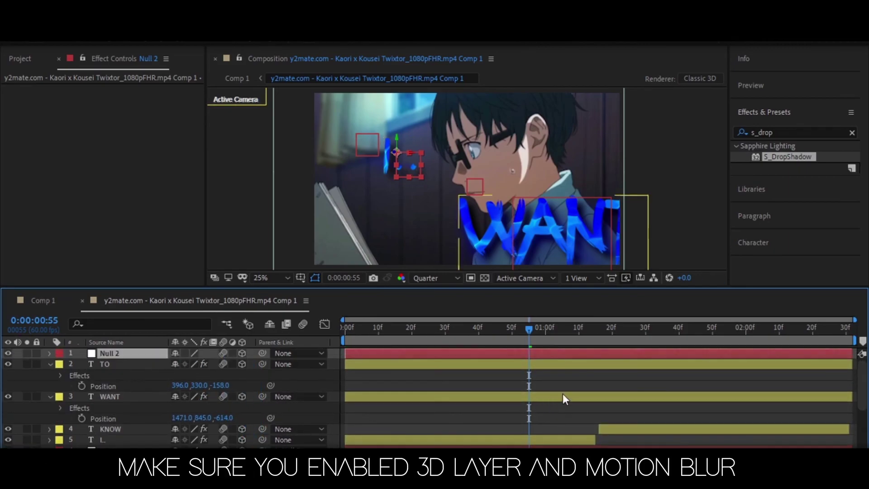
Apply the typo shake preset to Null 2 at 0:00:00:00 and reveal its animated properties
type("typo")
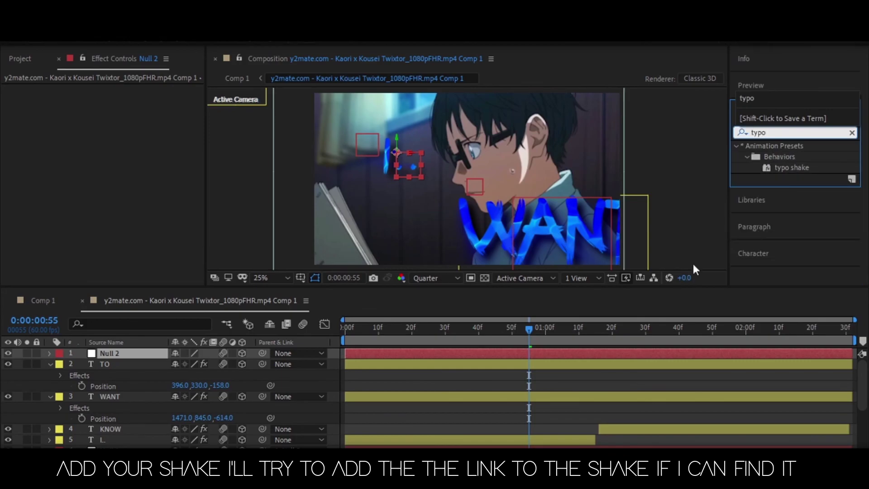
left_click(497, 353)
key("Home")
left_click(797, 168)
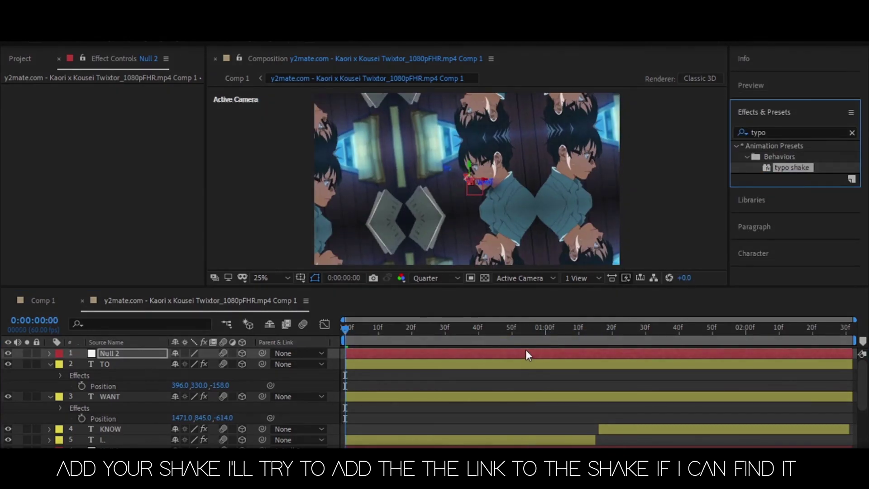
left_click_drag(527, 355, 525, 353)
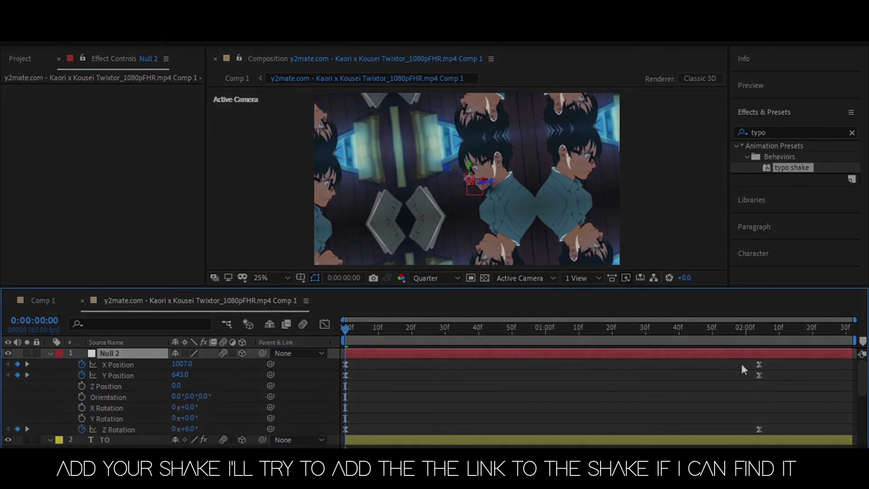
Select the ending X Position, Y Position and Z Rotation keyframes of Null 2
left_click_drag(742, 363, 770, 428)
left_click_drag(738, 365, 770, 433)
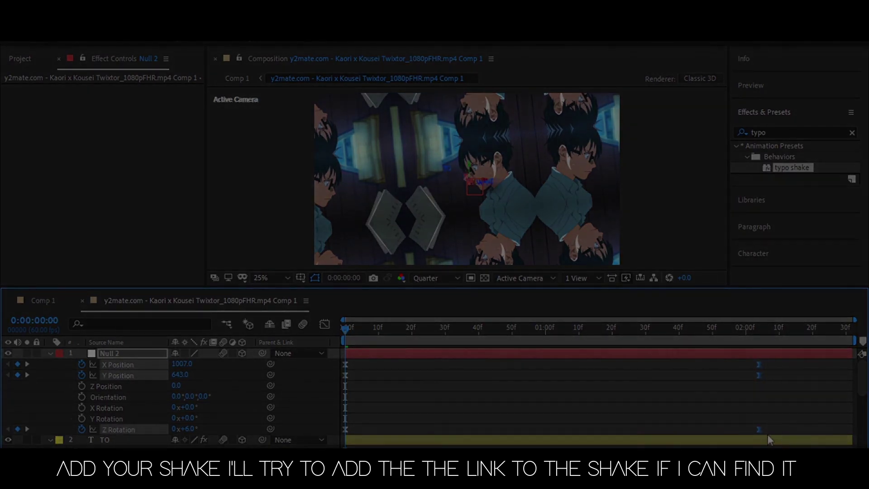